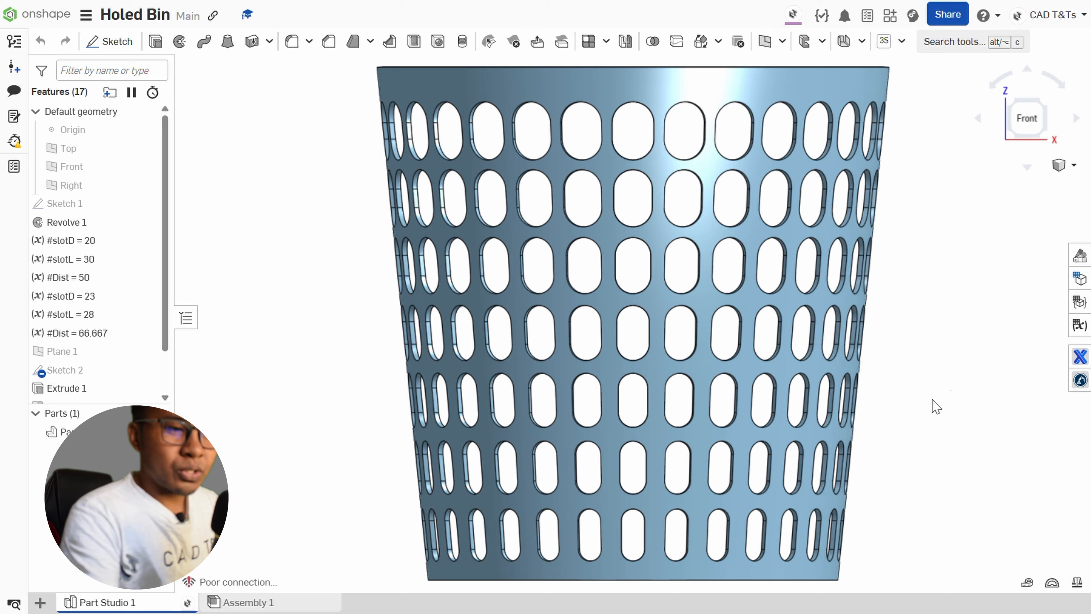
# Add a second Part Studio to the document and open it.
pyautogui.scroll(-2, 937, 406)
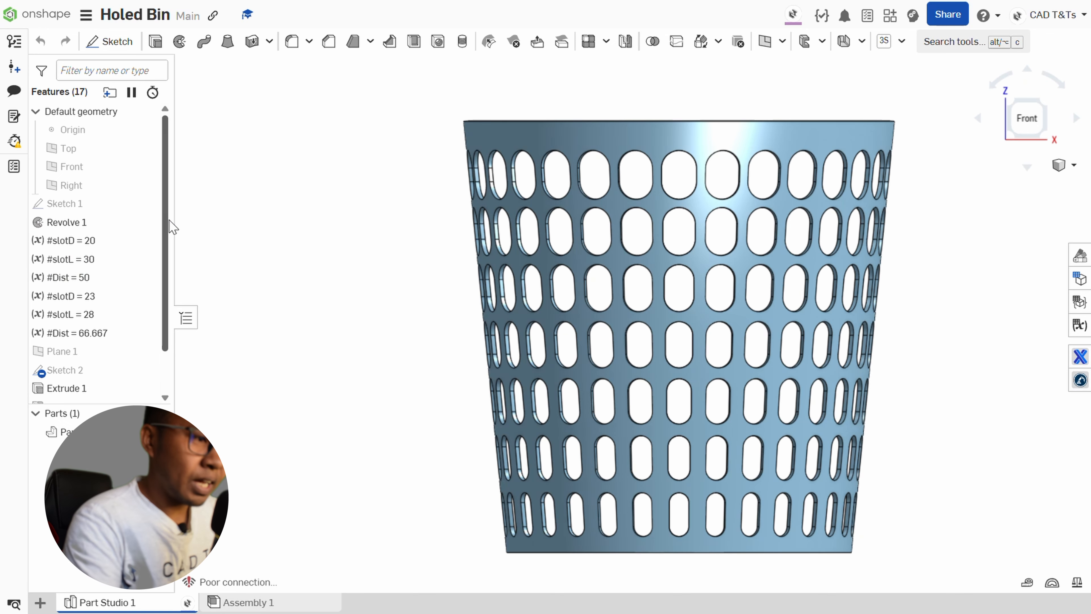
pyautogui.scroll(-2, 171, 275)
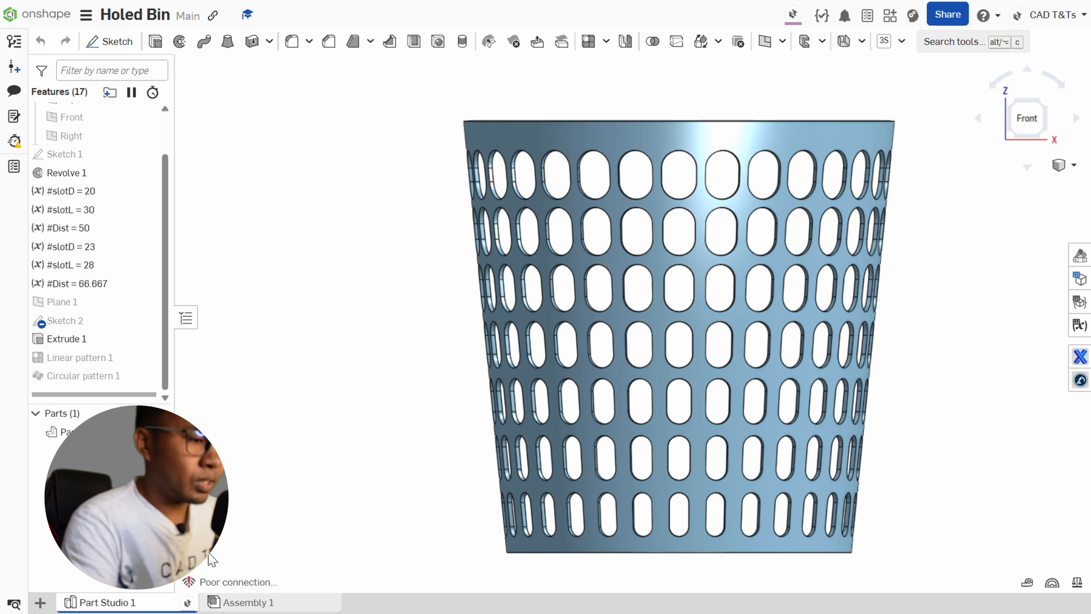
pyautogui.click(40, 603)
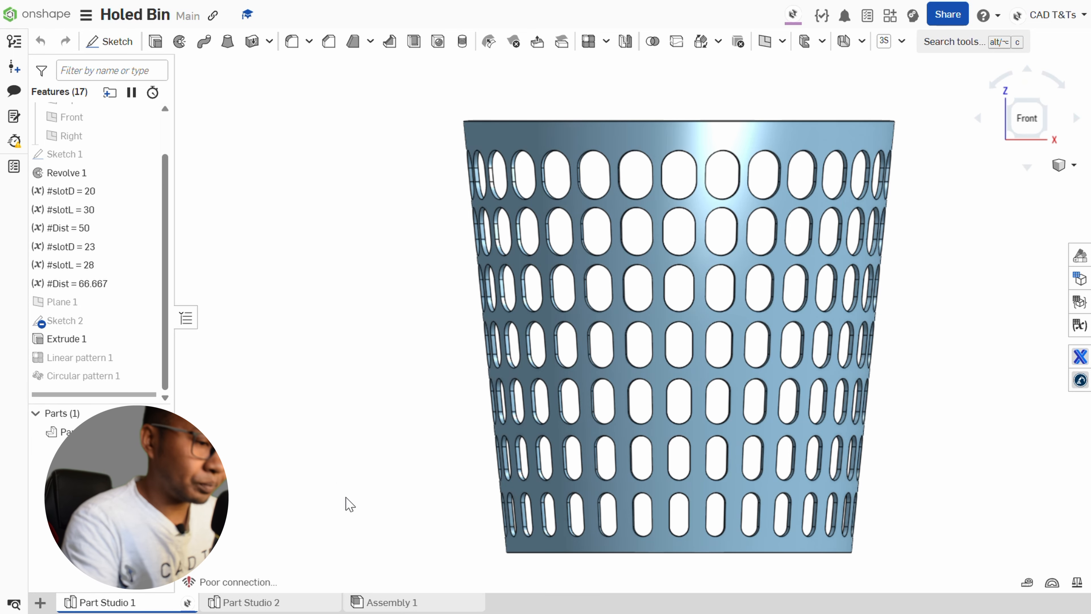
pyautogui.click(275, 602)
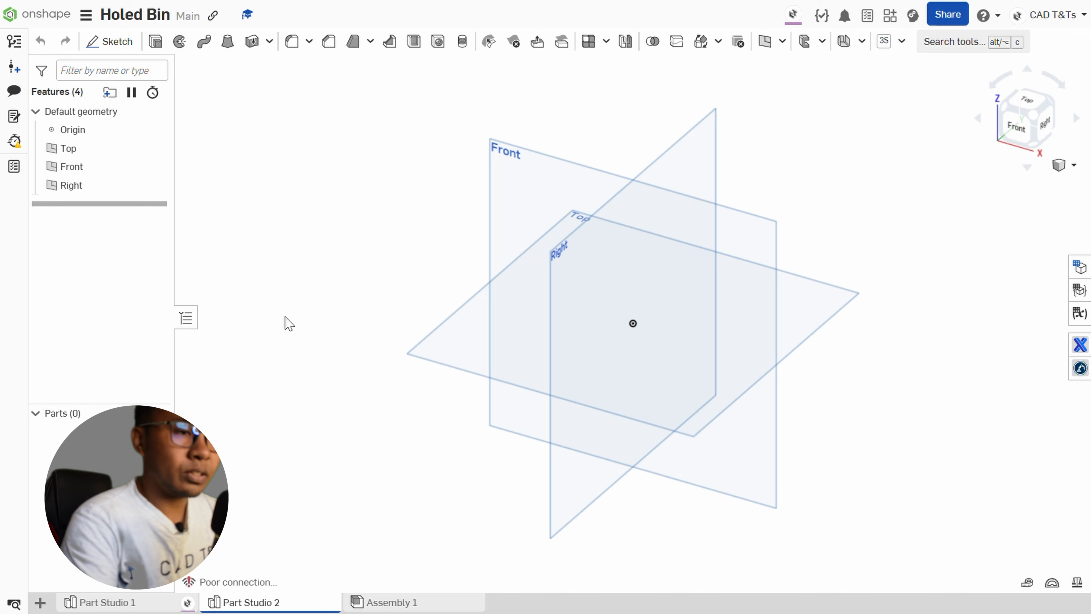
# Hide the default planes and start a sketch on the Front plane, viewed normal to it.
pyautogui.press('p')
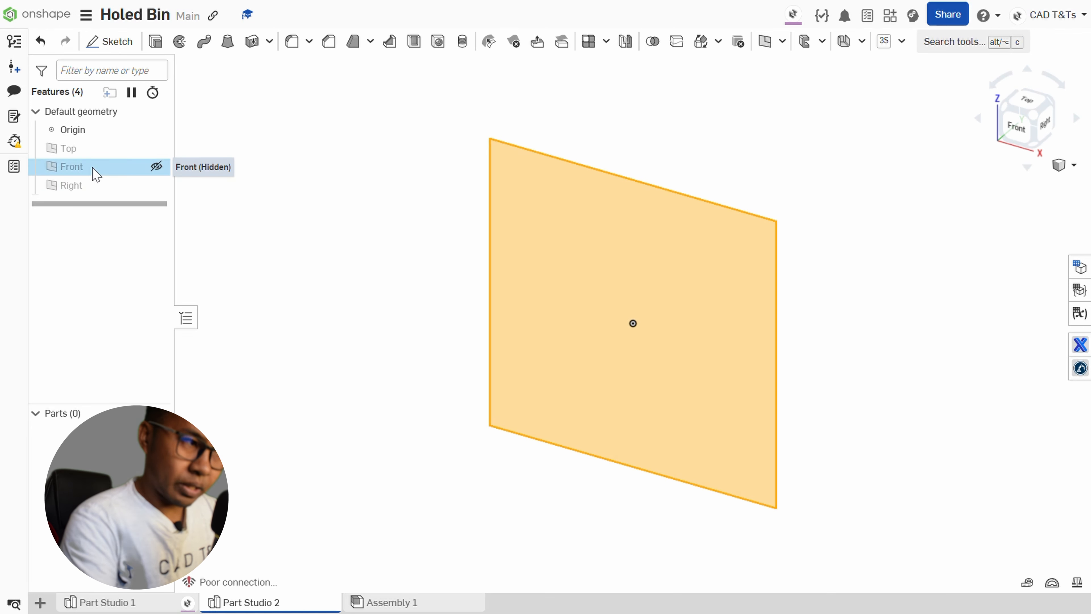
pyautogui.click(97, 172)
pyautogui.click(110, 41)
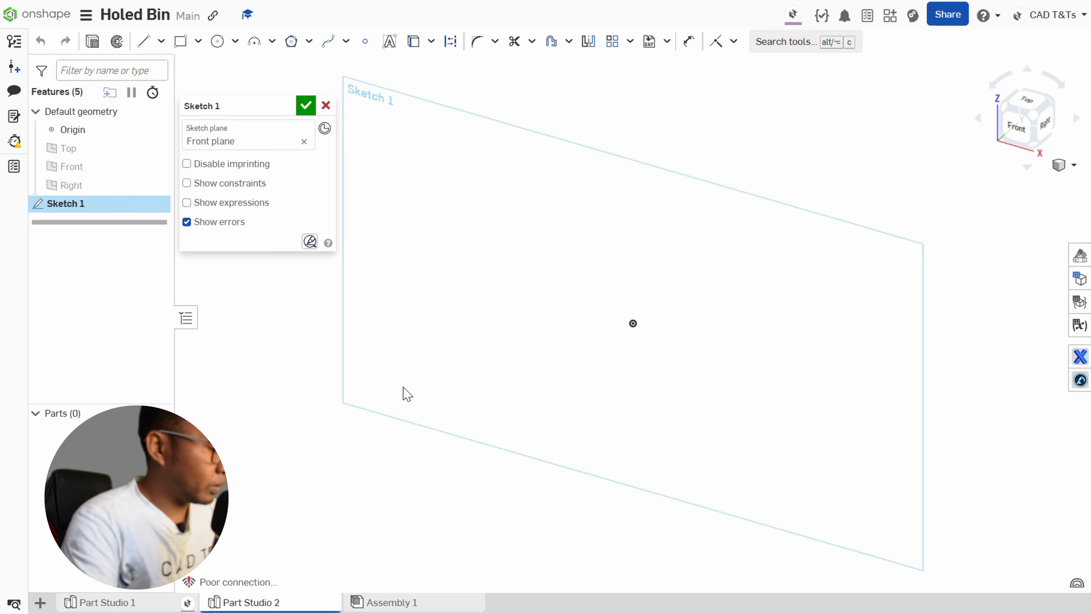
pyautogui.press('n')
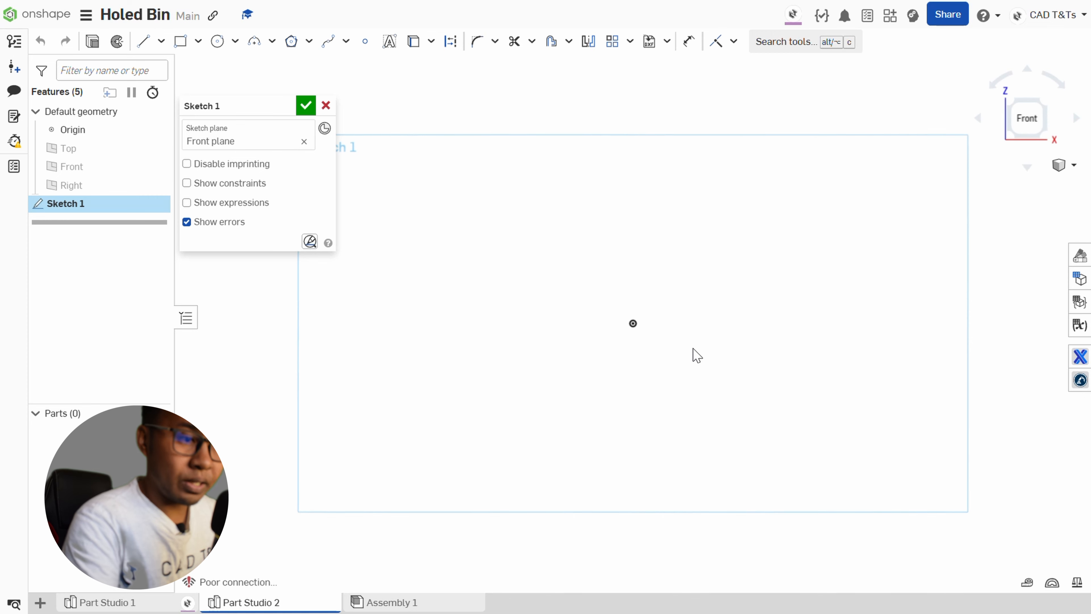
# Sketch connected lines: a vertical one about 120 mm down to the origin, a horizontal one about 47 mm leftward, and an outward-slanting one about 122 mm upward.
pyautogui.scroll(-3, 699, 353)
pyautogui.scroll(2, 722, 197)
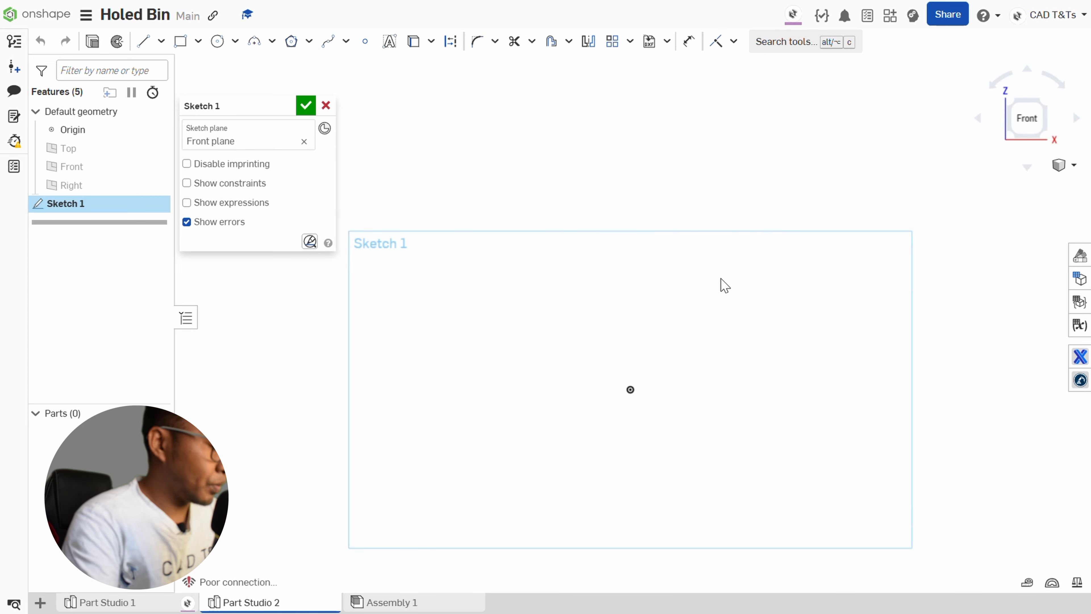
pyautogui.press('l')
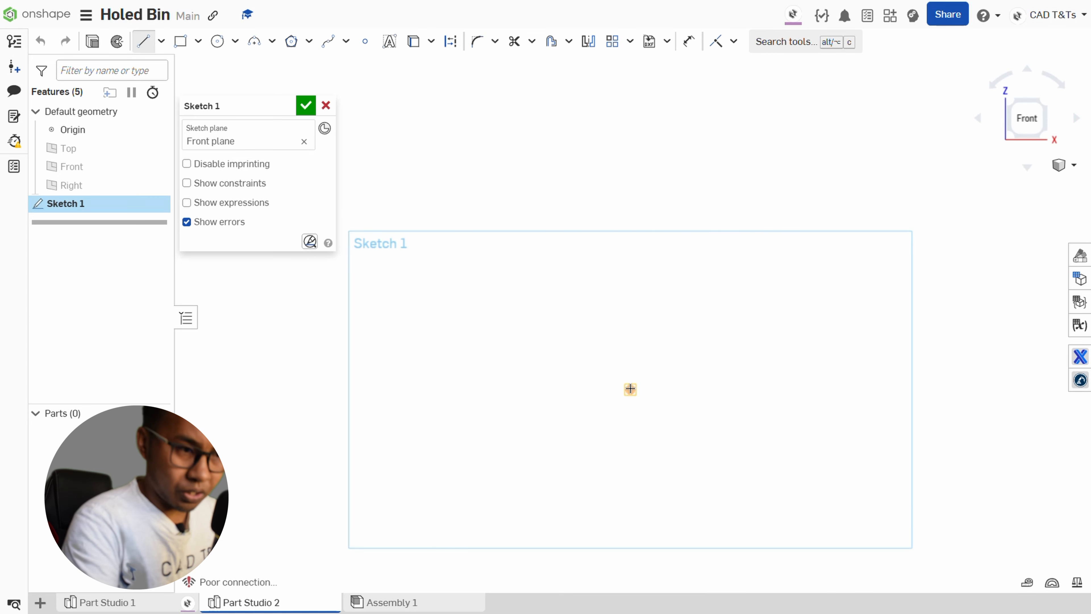
pyautogui.moveTo(628, 167)
pyautogui.mouseDown()
pyautogui.moveTo(638, 292)
pyautogui.moveTo(630, 389)
pyautogui.mouseUp()
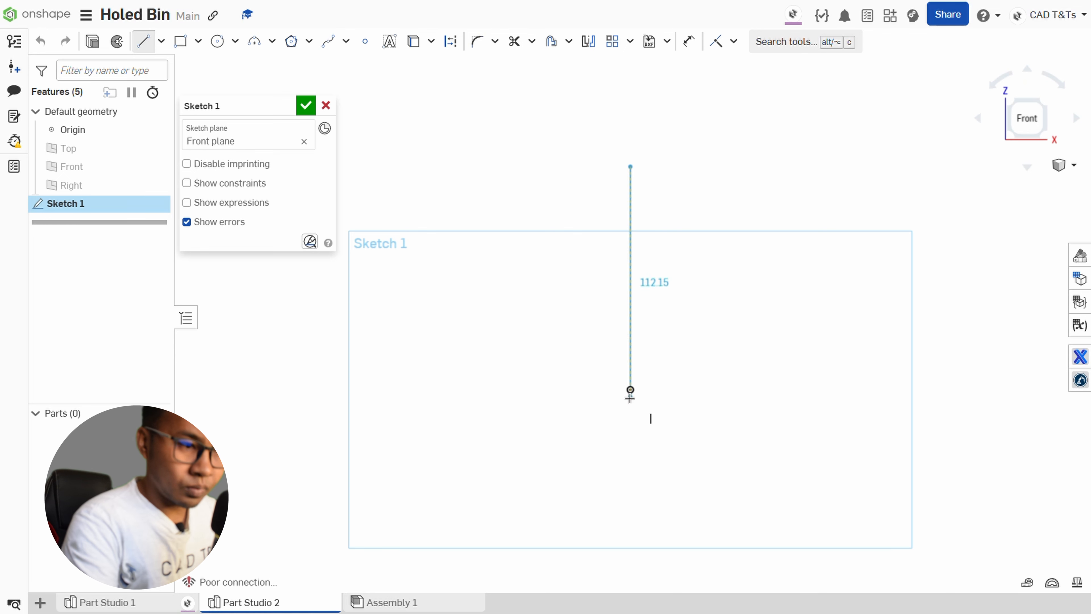
pyautogui.click(630, 389)
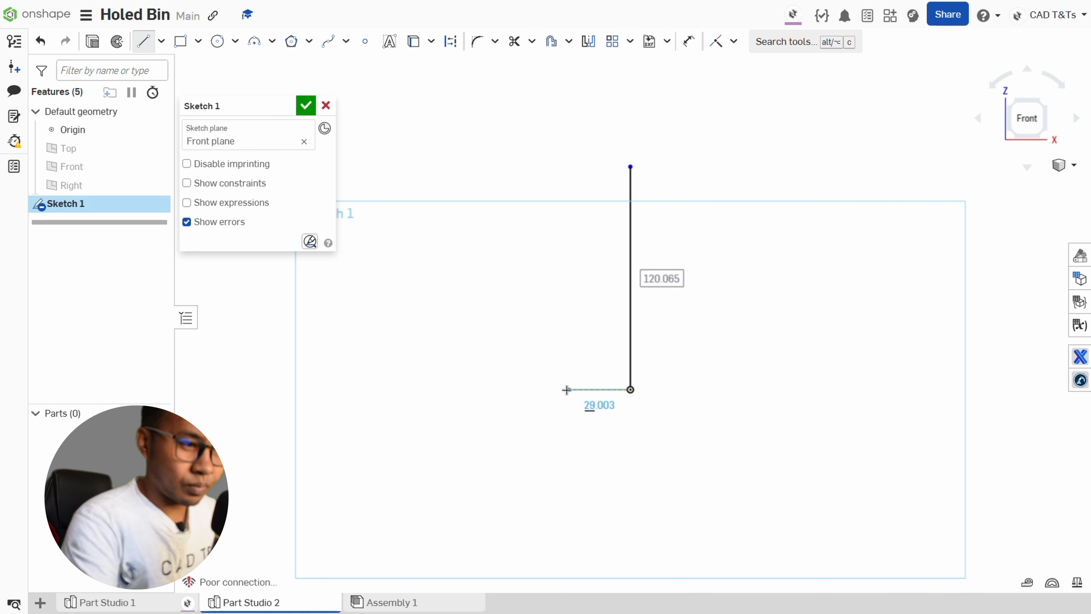
pyautogui.click(543, 389)
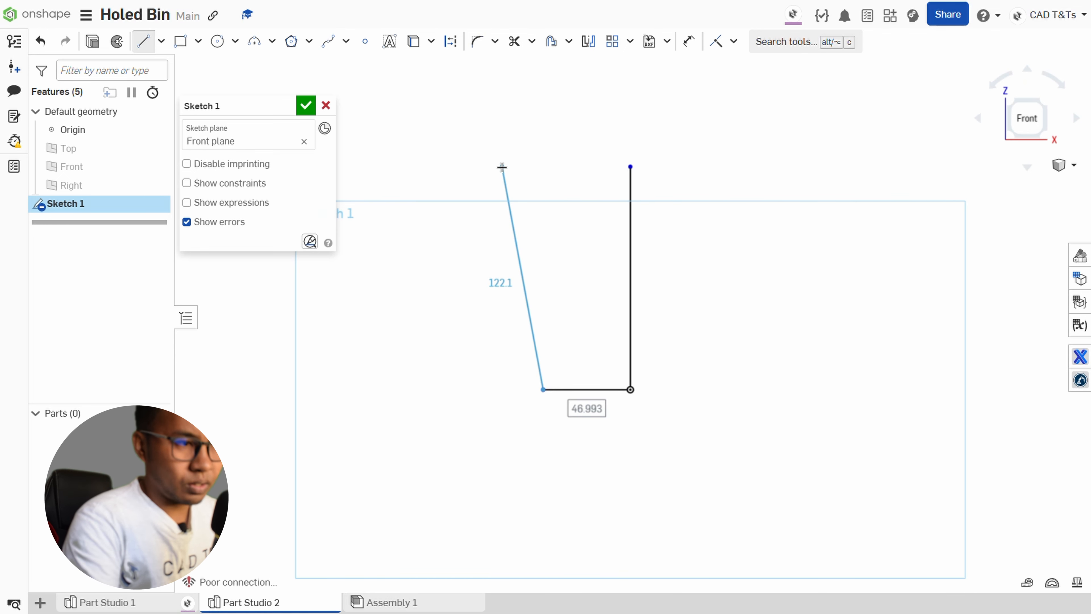
pyautogui.click(502, 167)
pyautogui.rightClick(503, 169)
pyautogui.press('Escape')
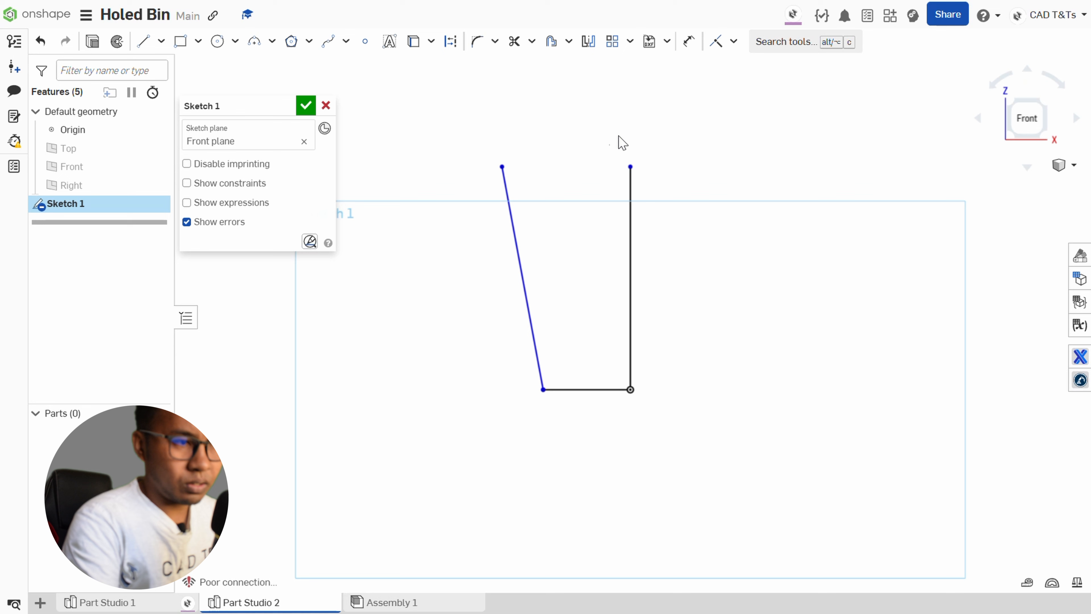
# Constrain the upper endpoints of the vertical and slanted lines to be horizontally aligned.
pyautogui.click(631, 167)
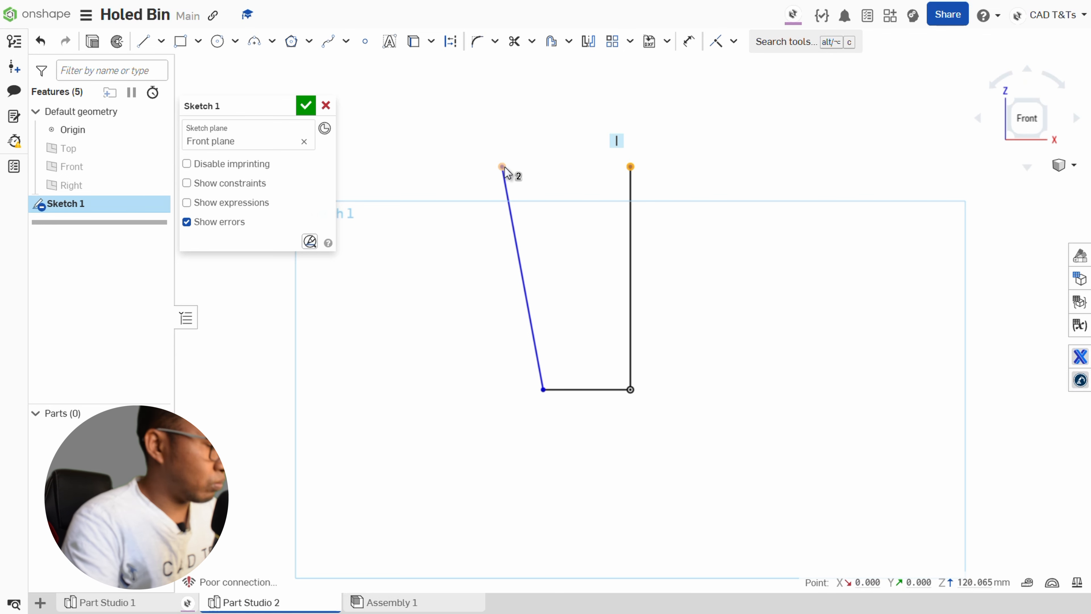
pyautogui.click(503, 168)
pyautogui.press('h')
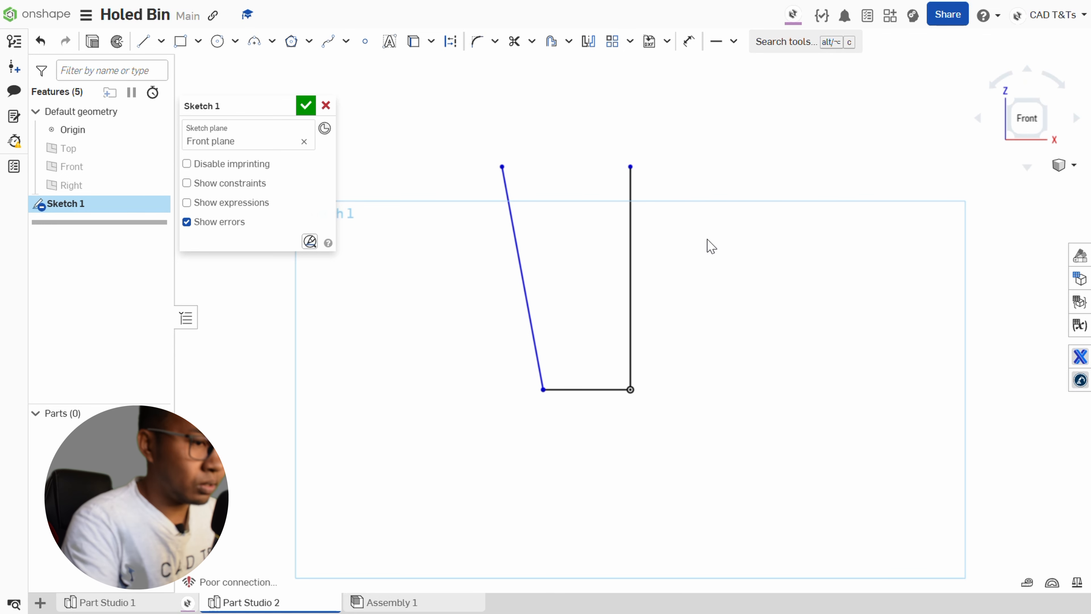
# Dimension the vertical centre line's length at 500 mm.
pyautogui.press('d')
pyautogui.click(630, 243)
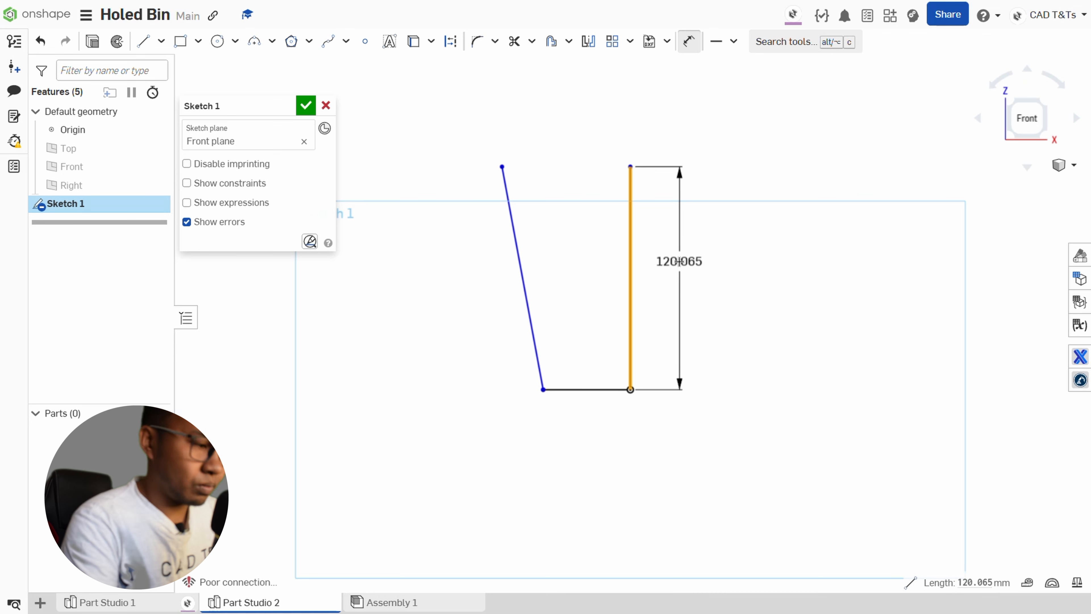
pyautogui.click(680, 262)
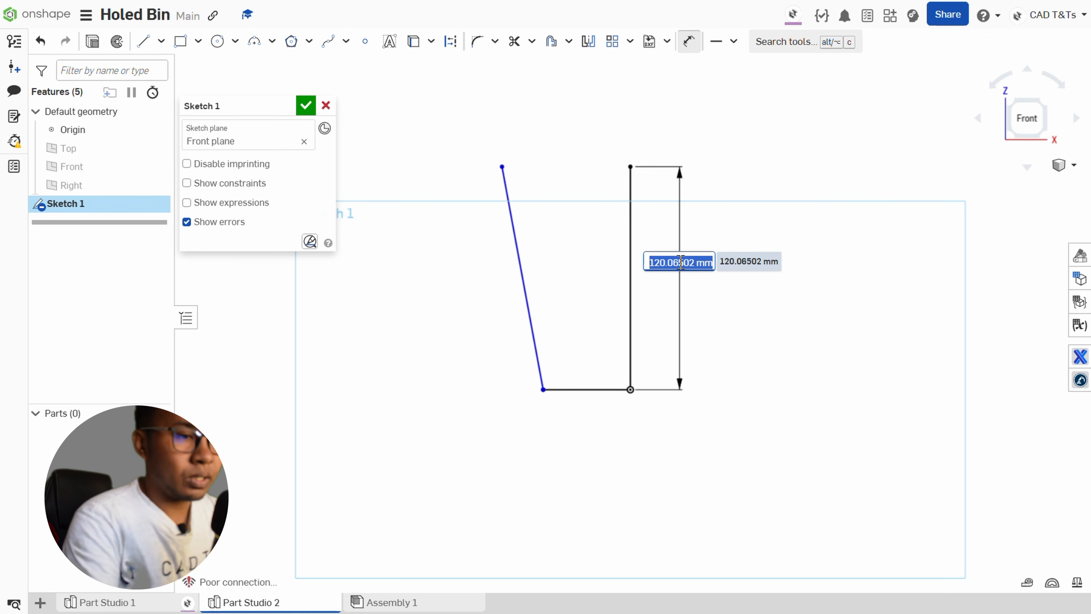
pyautogui.write('500')
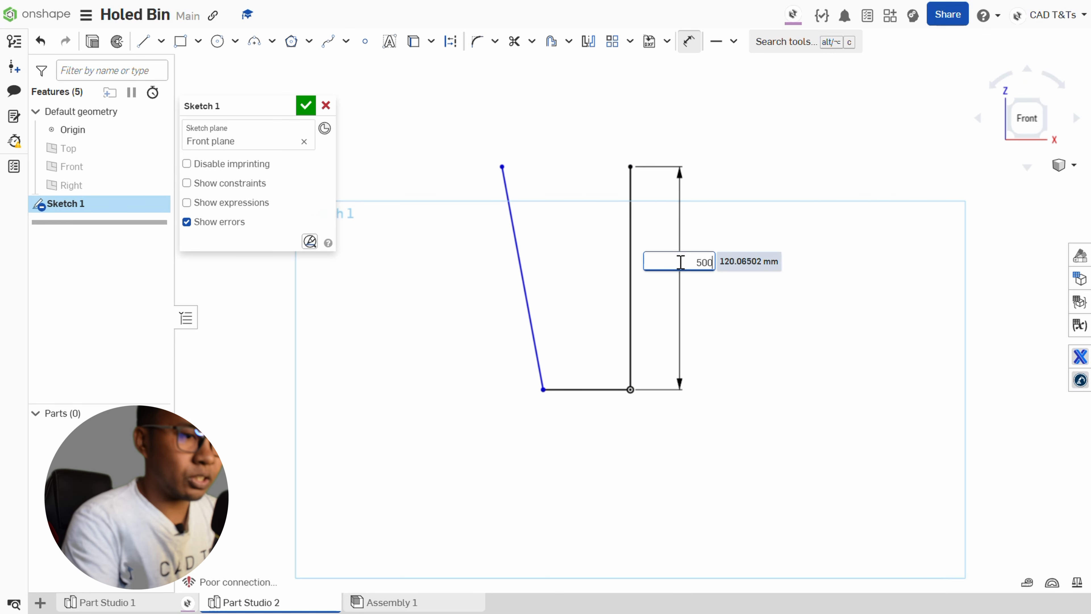
pyautogui.press('Return')
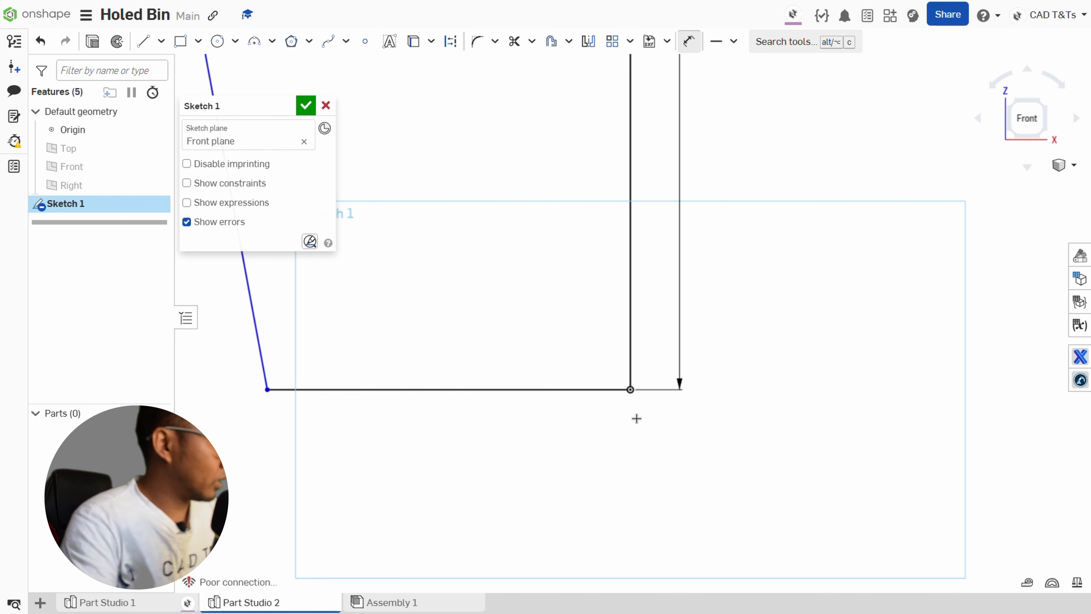
# Dimension the horizontal base line's length at 200 mm.
pyautogui.click(543, 390)
pyautogui.click(509, 459)
pyautogui.write('2')
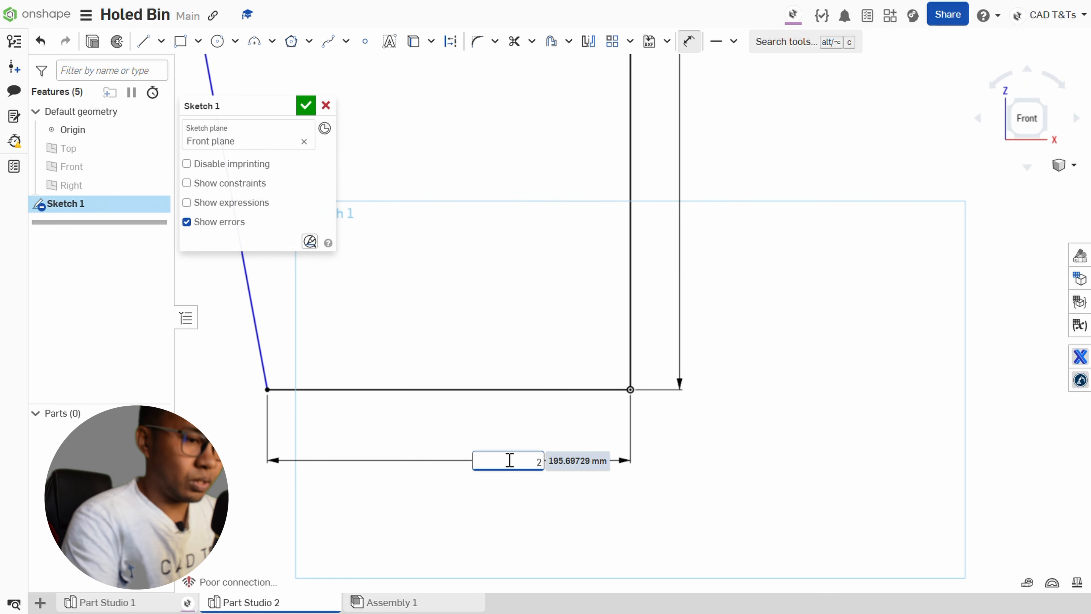
pyautogui.write('00')
pyautogui.press('Return')
# Dimension the slanted line's upper endpoint at 250 mm from the vertical line and finish the sketch.
pyautogui.scroll(-5, 751, 407)
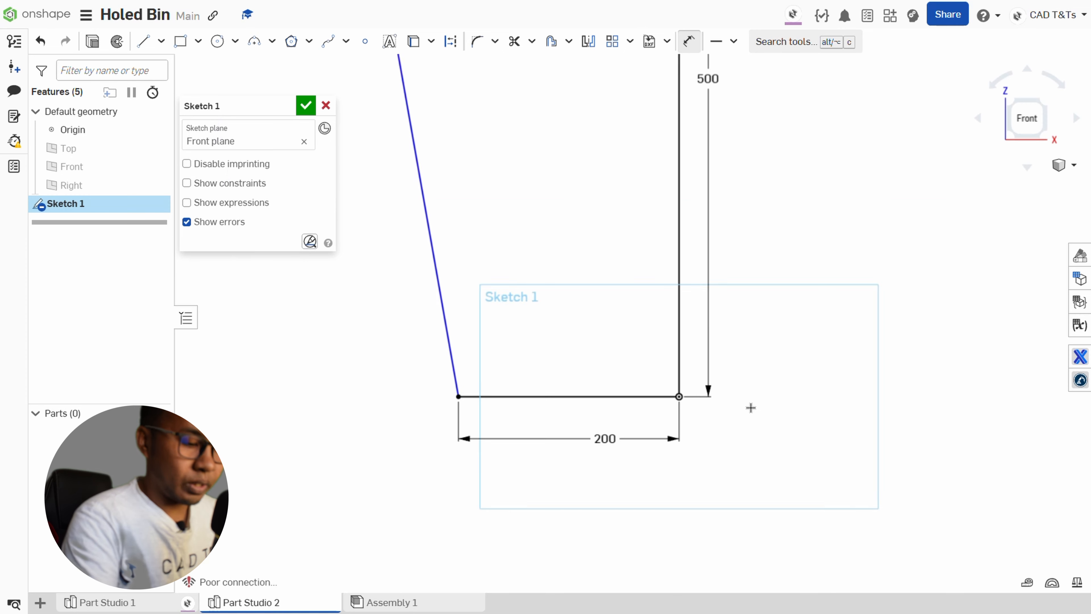
pyautogui.scroll(-1, 751, 406)
pyautogui.scroll(3, 648, 158)
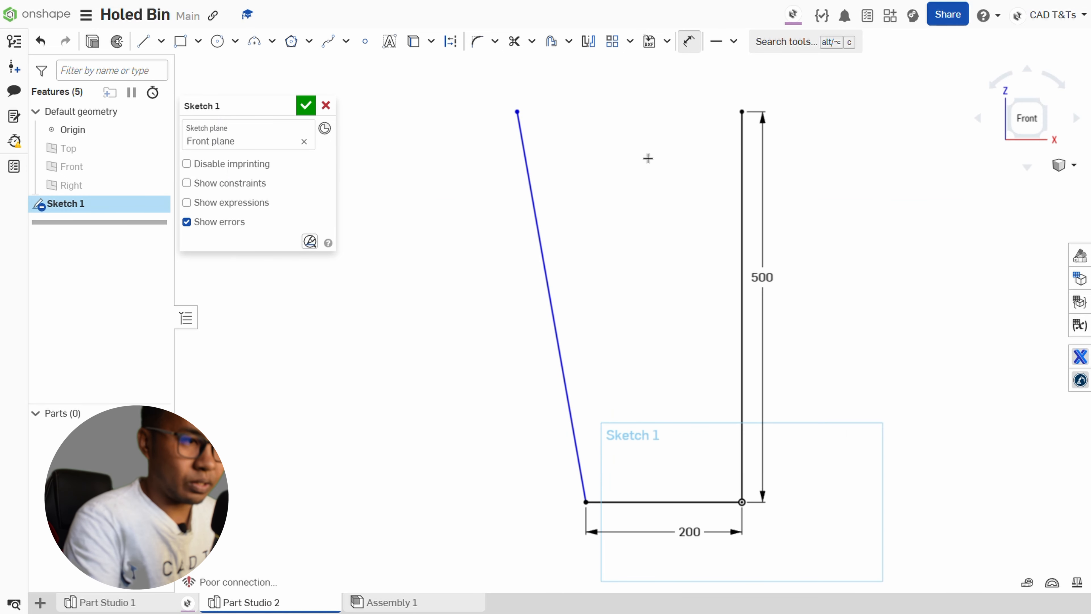
pyautogui.click(517, 112)
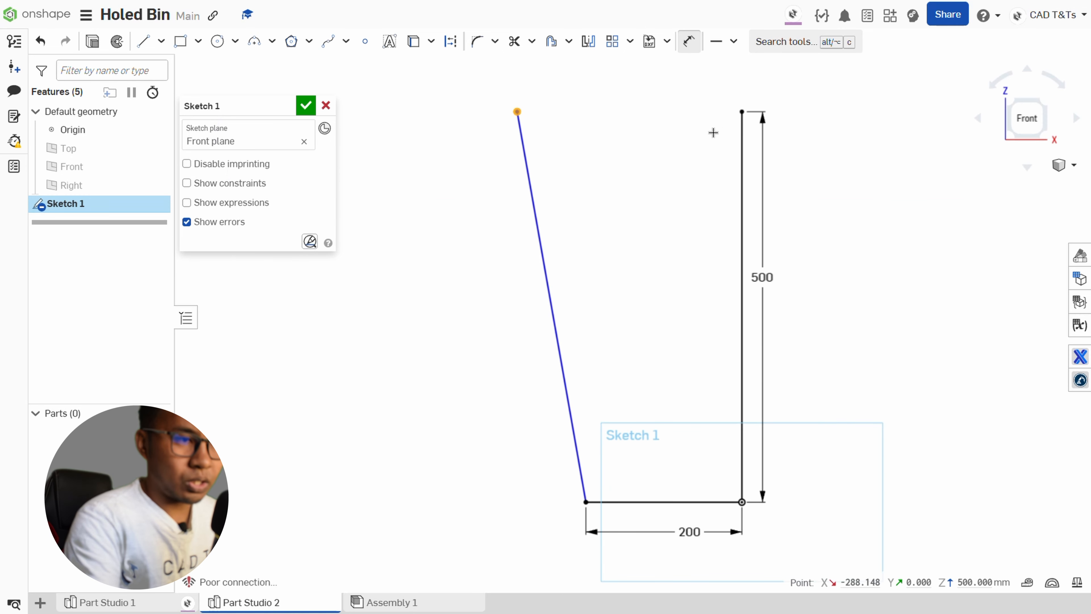
pyautogui.click(743, 132)
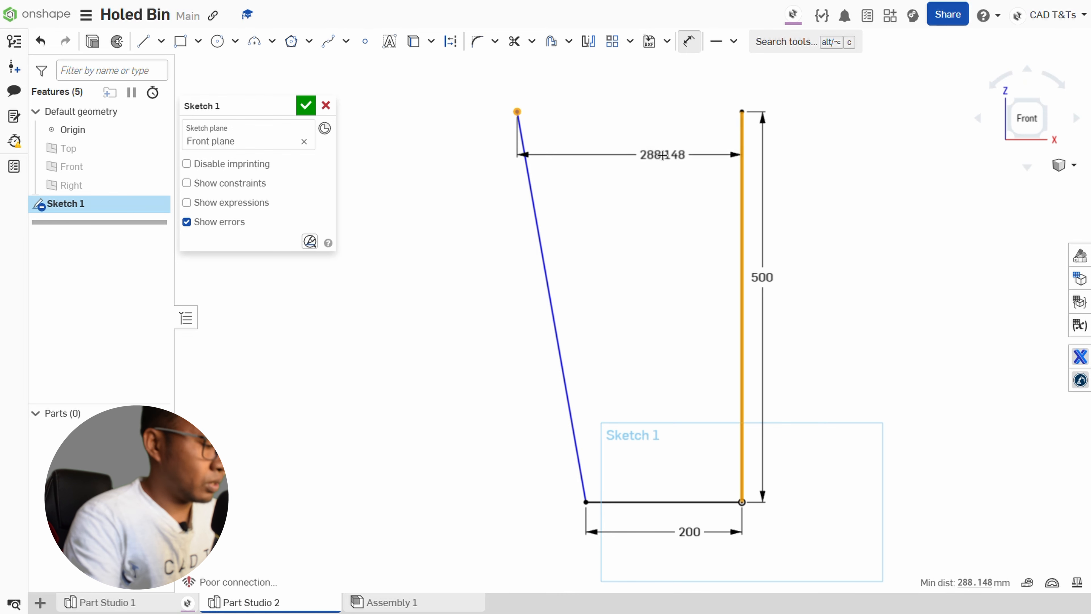
pyautogui.click(664, 156)
pyautogui.write('250')
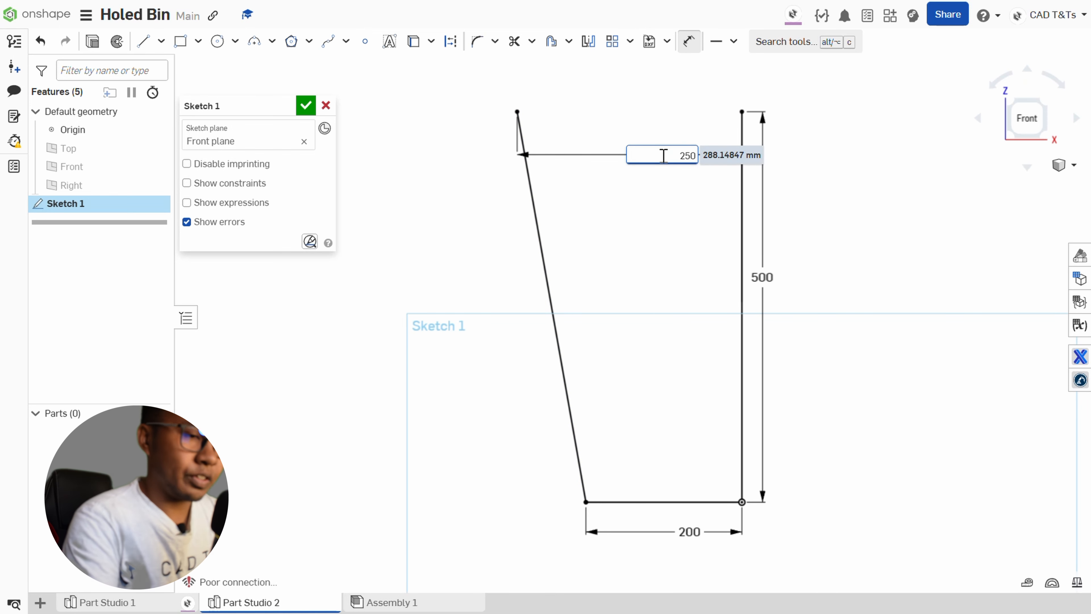
pyautogui.press('Return')
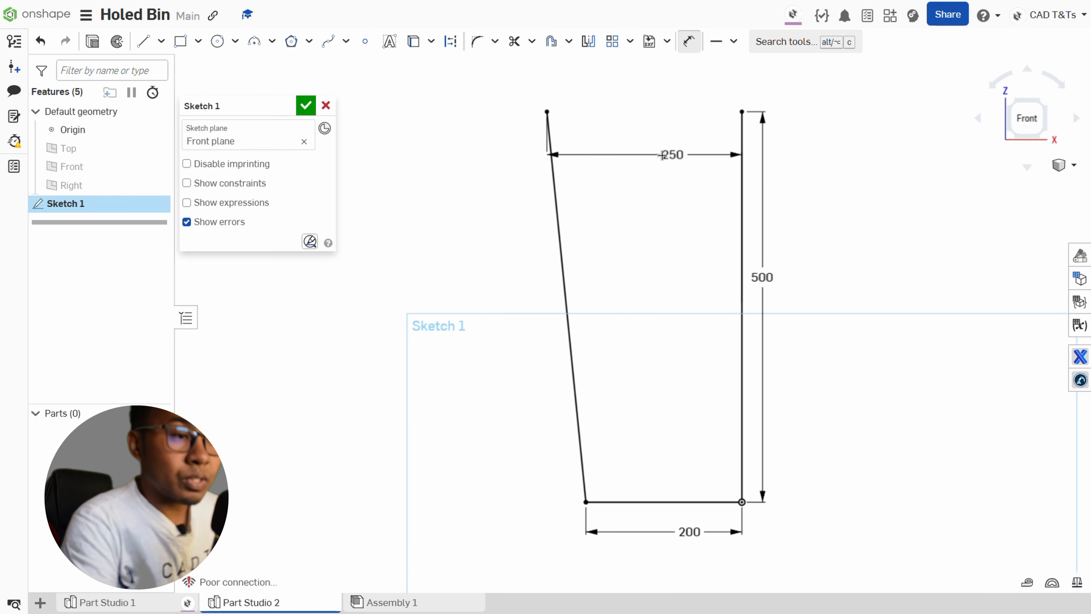
pyautogui.click(305, 106)
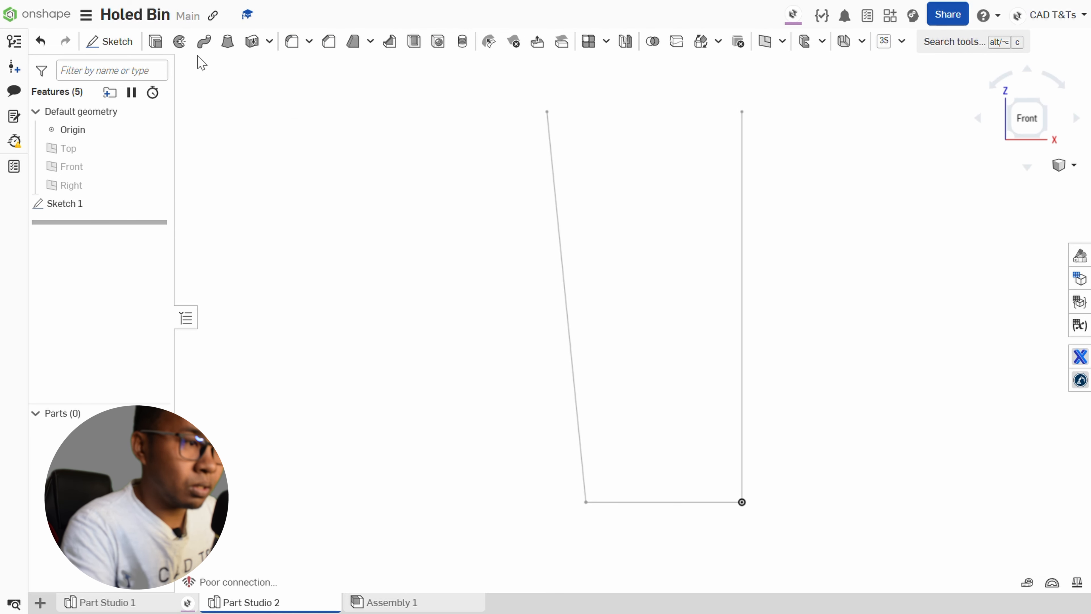
# Create a full thin revolve of the slanted and base lines around the vertical line, with 5 mm wall thickness.
pyautogui.click(180, 42)
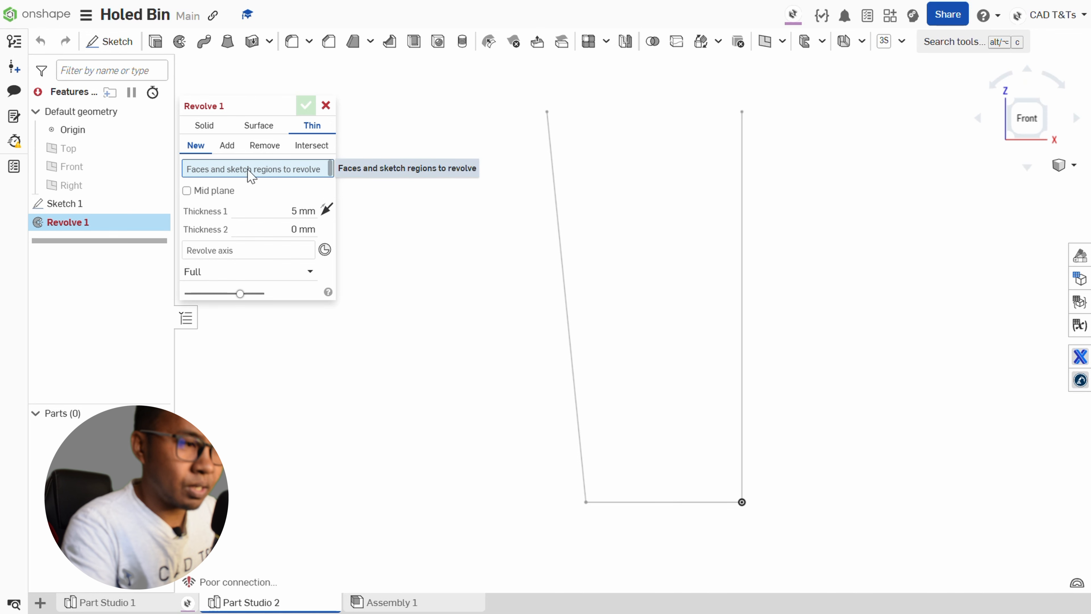
pyautogui.click(562, 261)
pyautogui.click(656, 506)
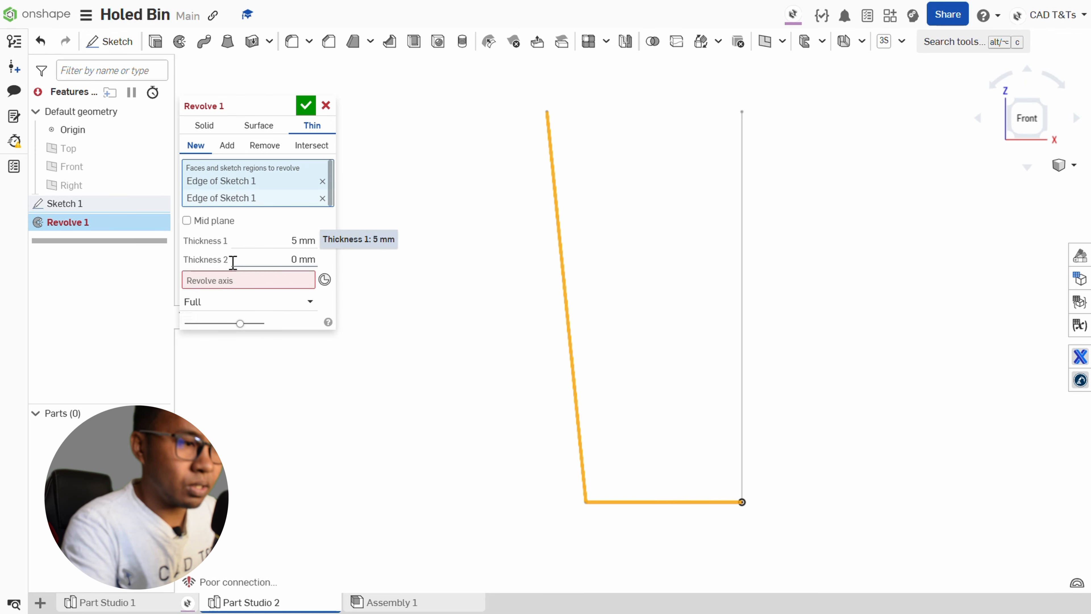
pyautogui.click(226, 282)
pyautogui.click(743, 295)
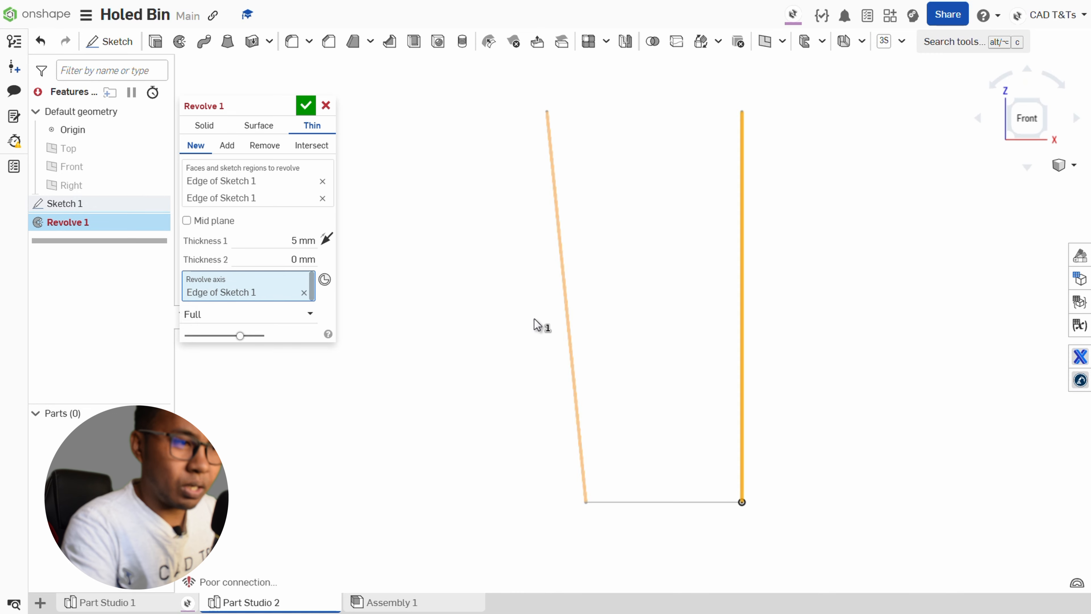
pyautogui.moveTo(493, 308); pyautogui.dragTo(624, 293, button='right')
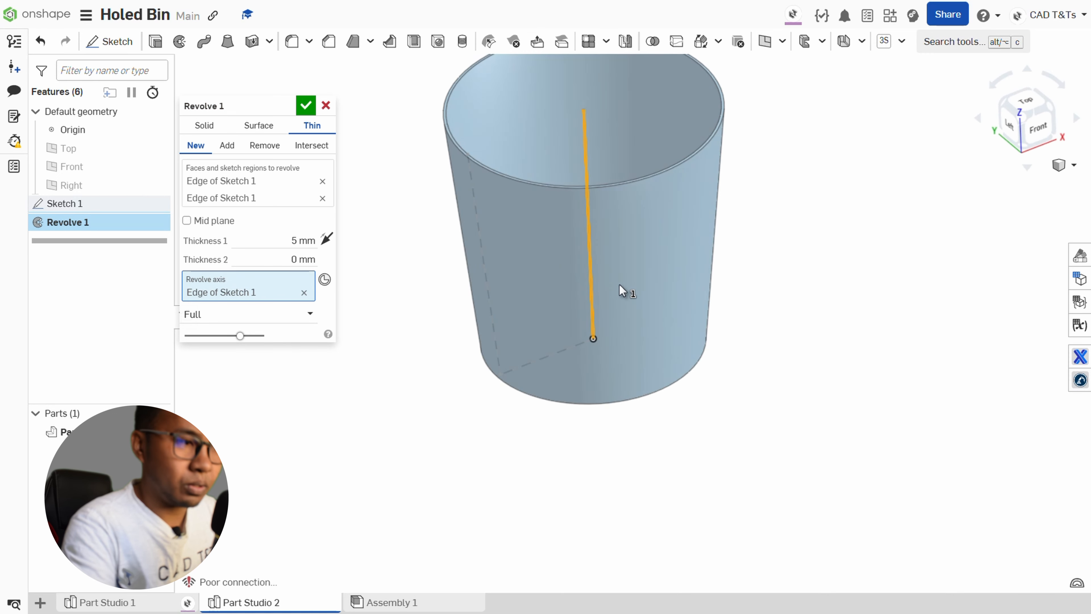
pyautogui.click(308, 107)
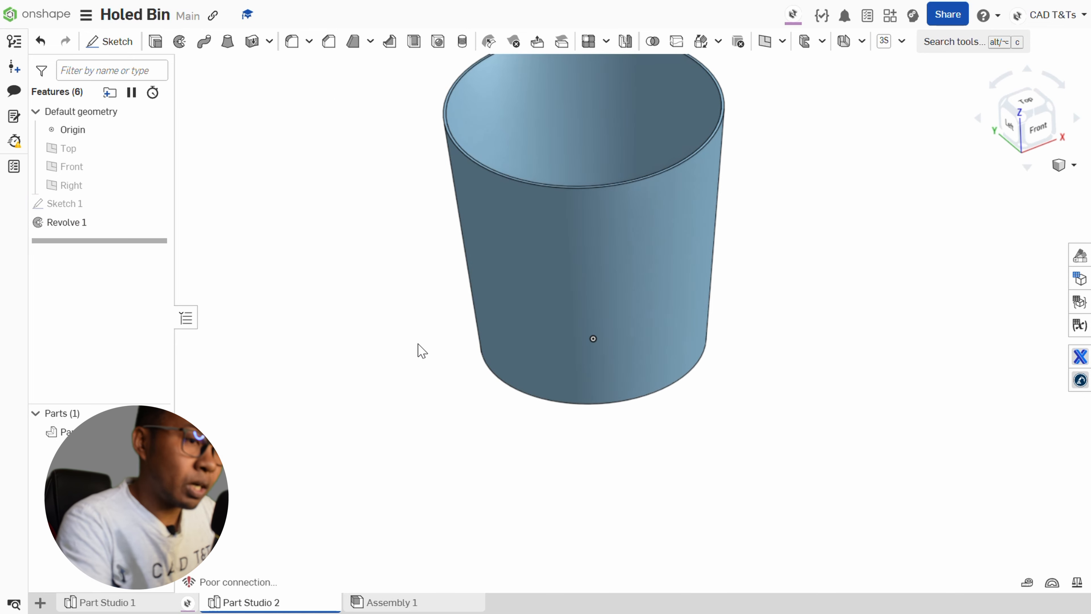
# Create an assigned variable of type Any named SlotD with the value 20.
pyautogui.scroll(-2, 769, 318)
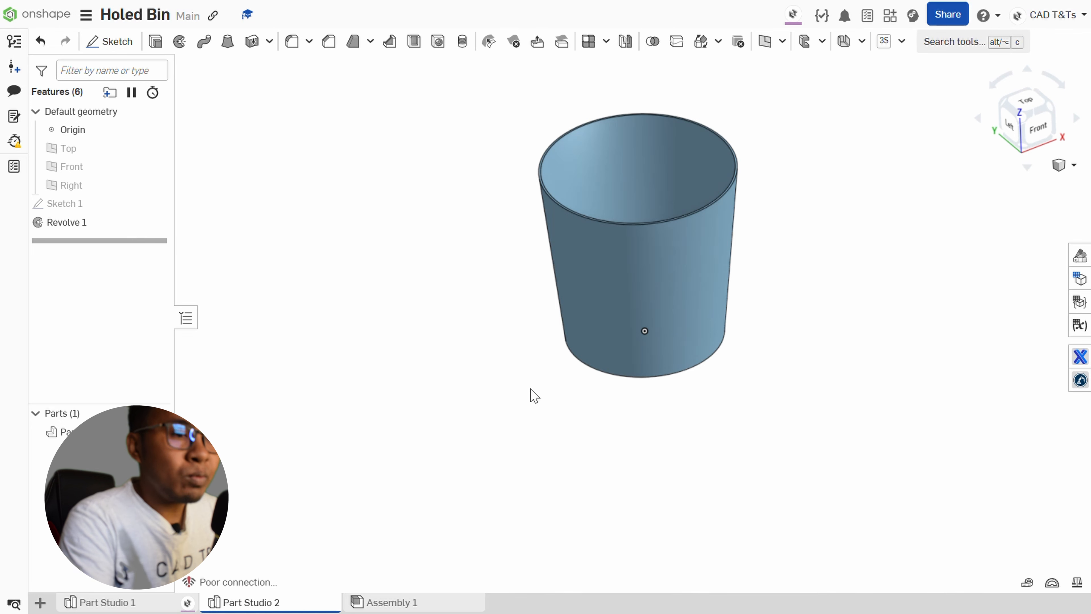
pyautogui.moveTo(531, 395); pyautogui.dragTo(537, 368, button='right')
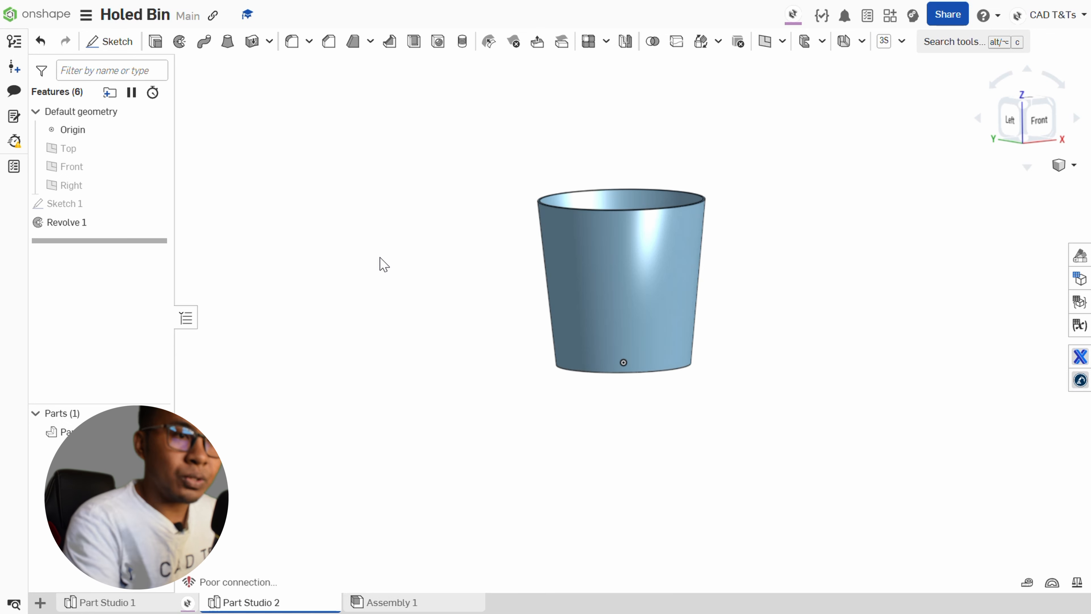
pyautogui.click(783, 41)
pyautogui.scroll(-3, 777, 410)
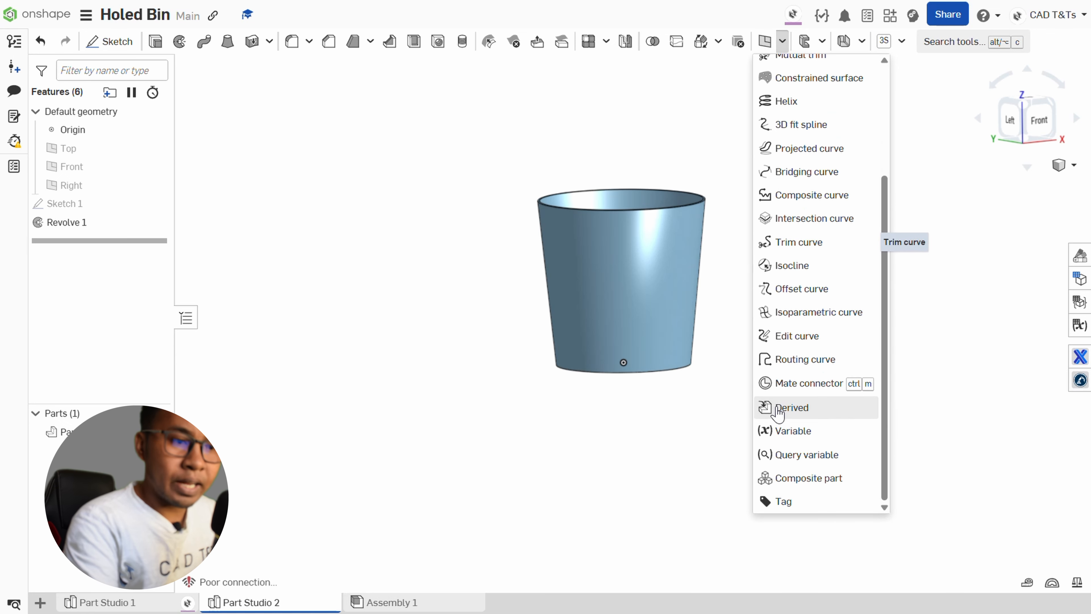
pyautogui.click(794, 431)
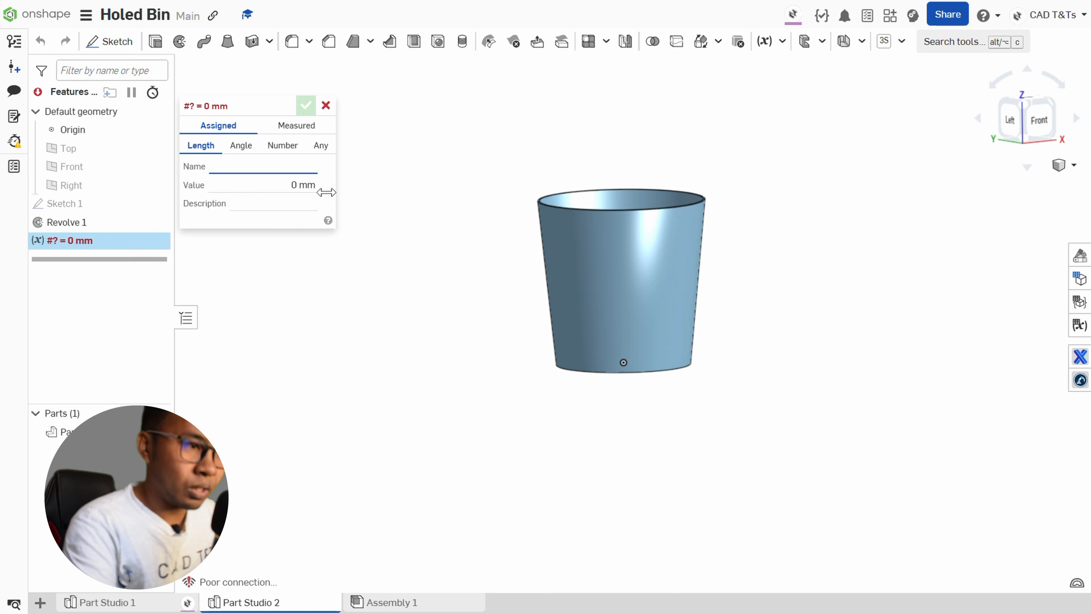
pyautogui.click(320, 146)
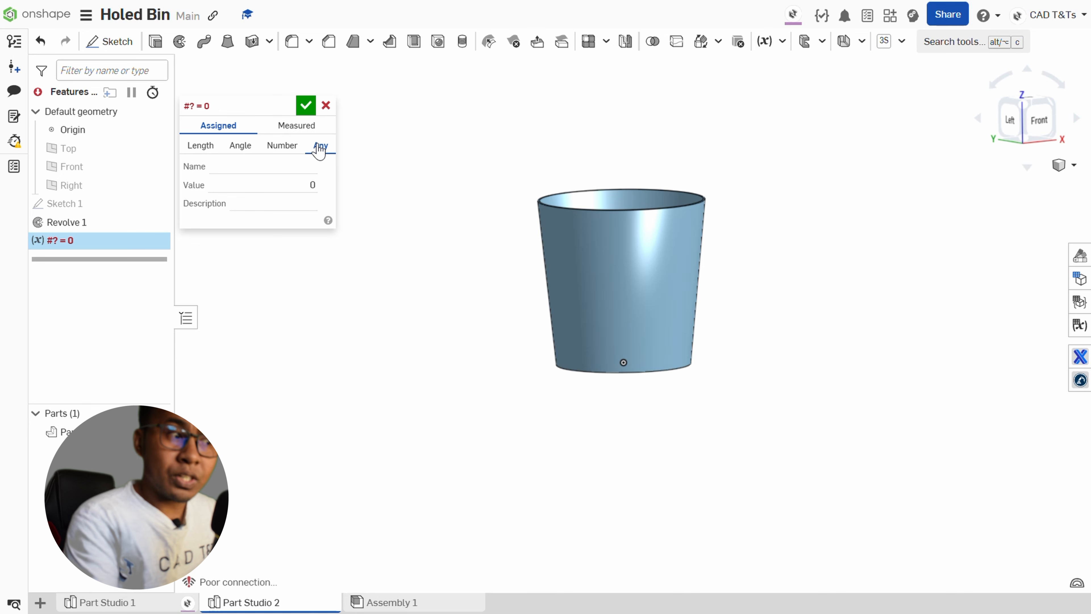
pyautogui.click(200, 147)
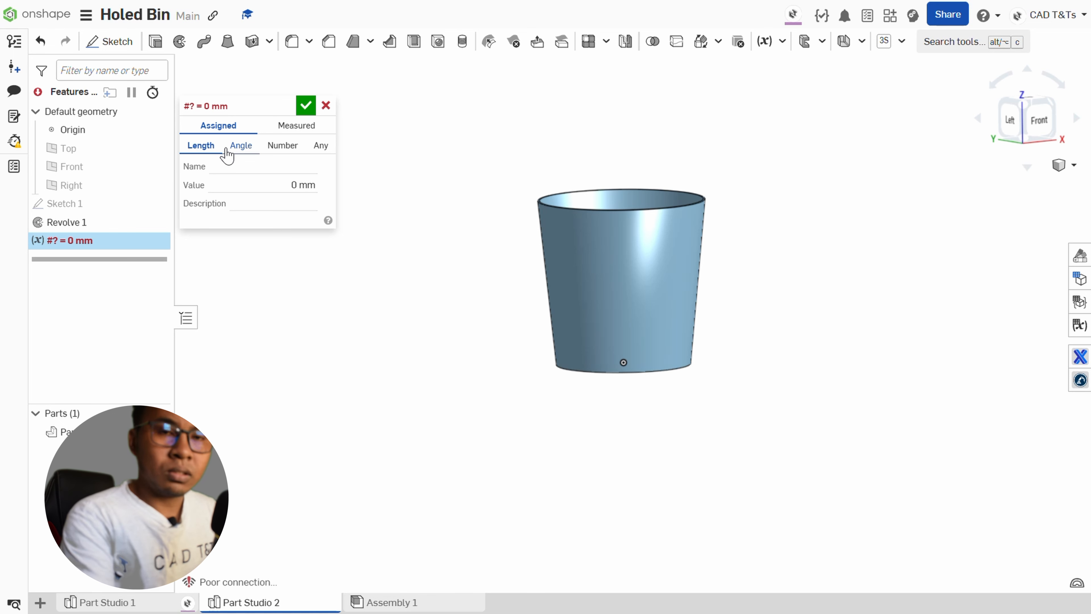
pyautogui.click(322, 146)
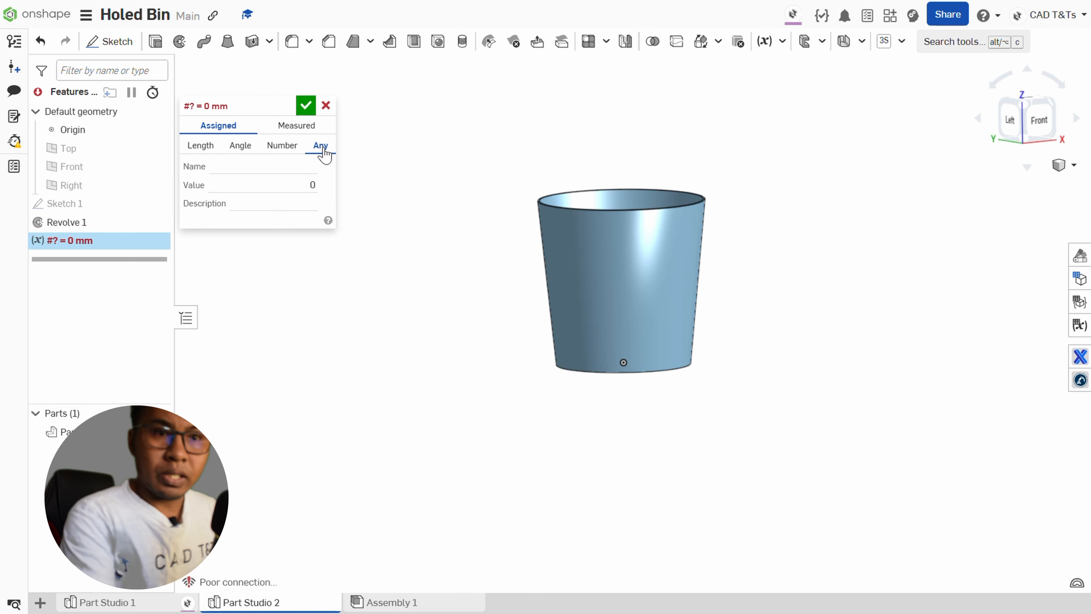
pyautogui.click(284, 169)
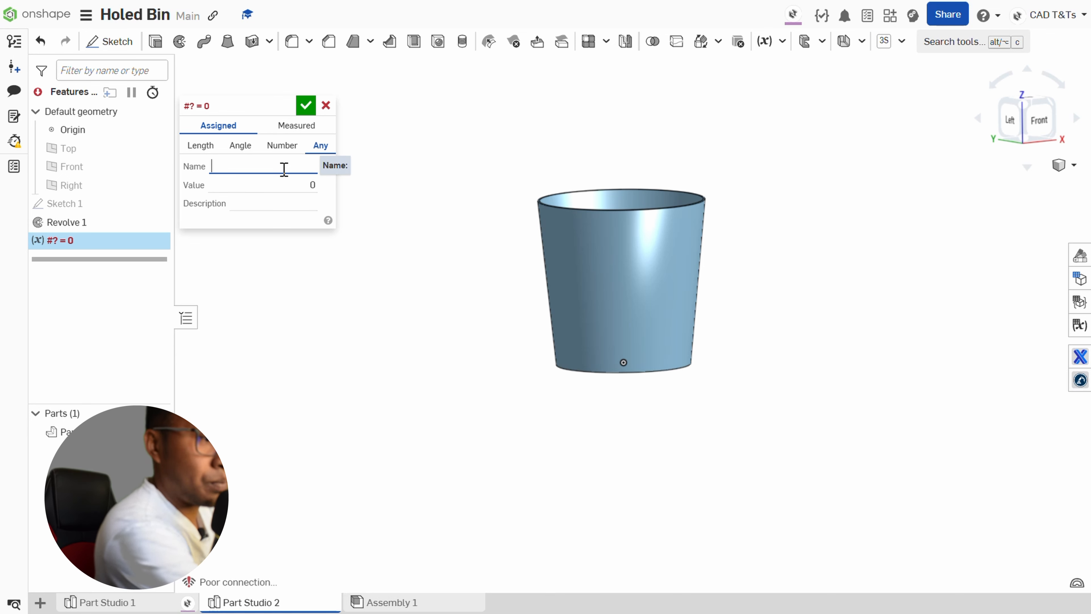
pyautogui.write('Slot')
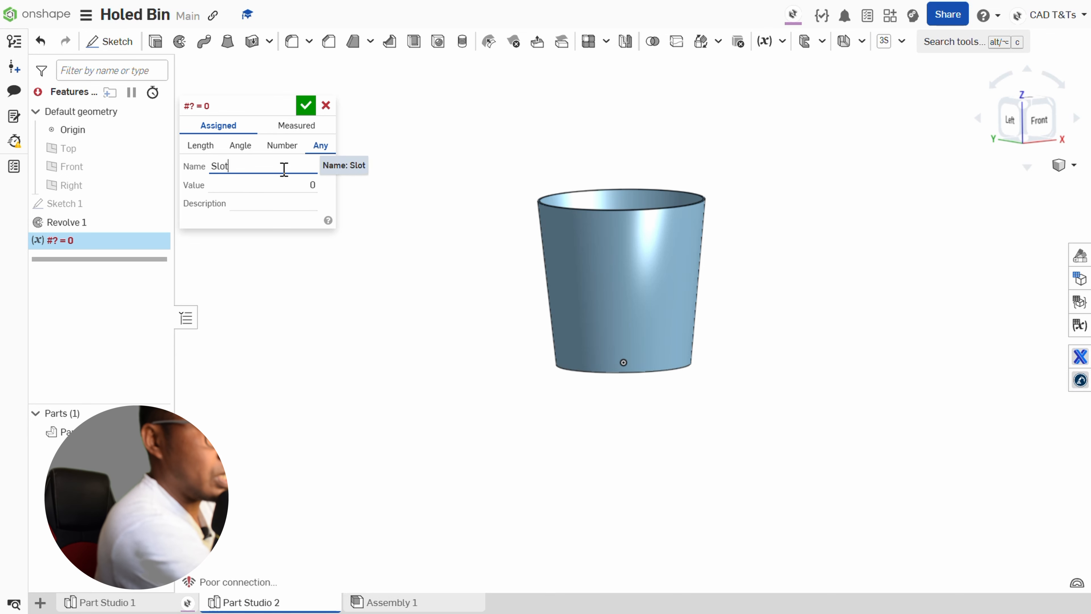
pyautogui.write('D')
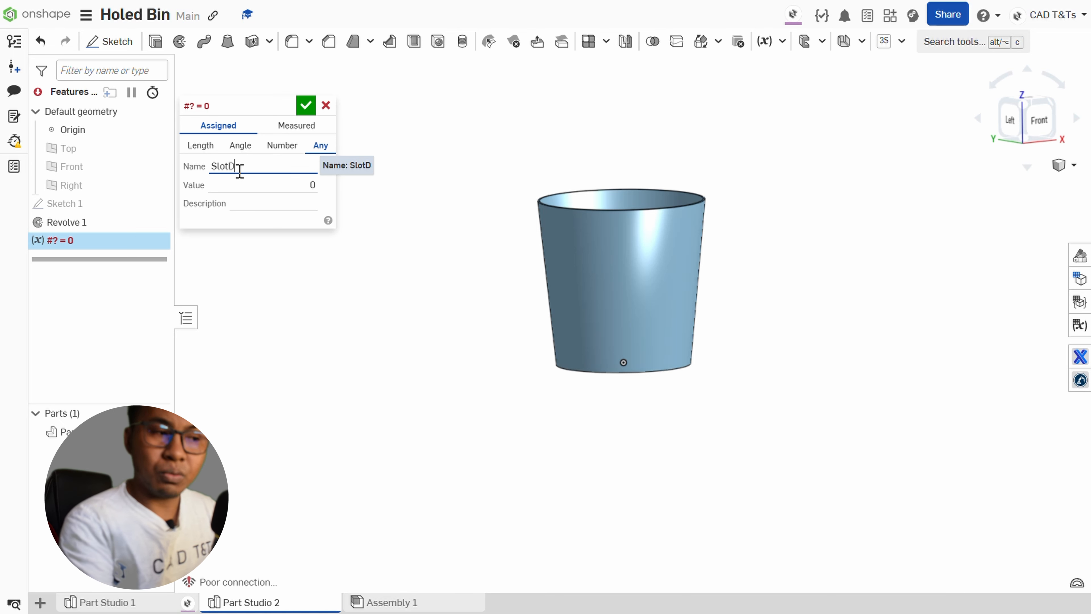
pyautogui.click(284, 187)
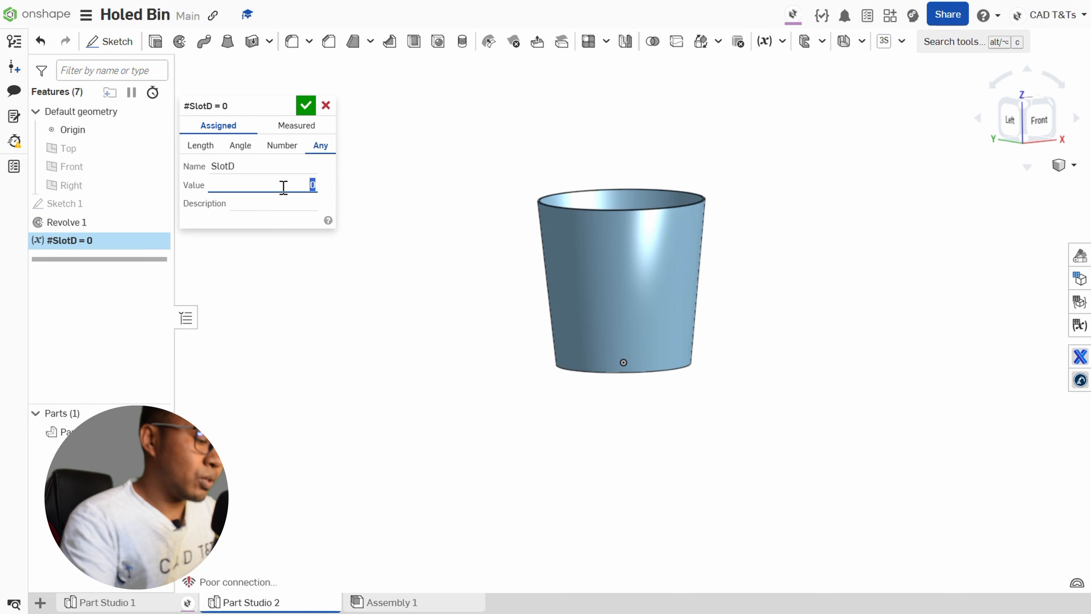
pyautogui.write('20')
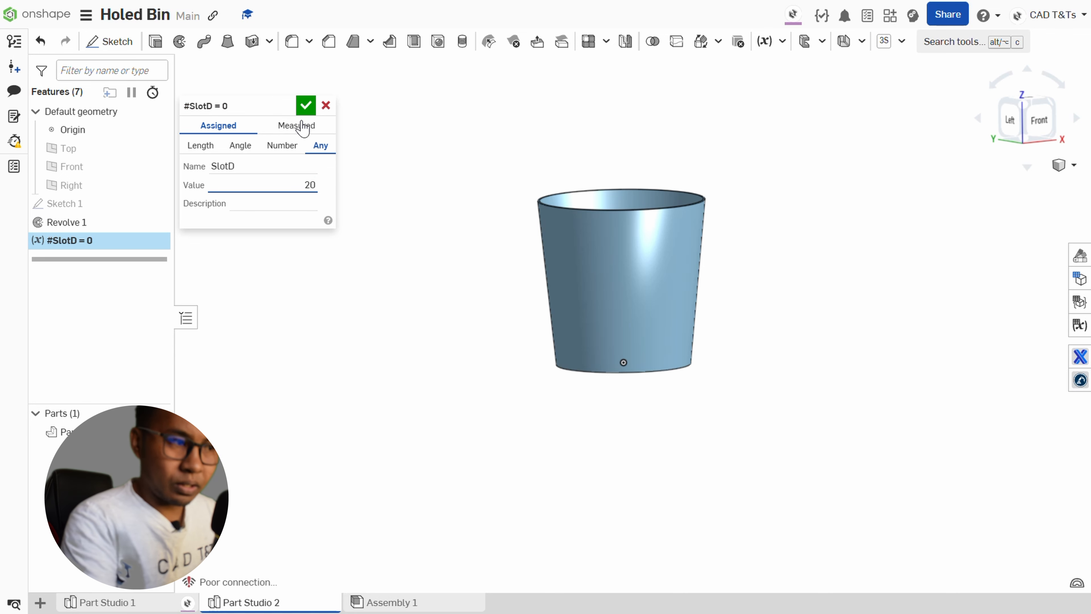
pyautogui.click(305, 106)
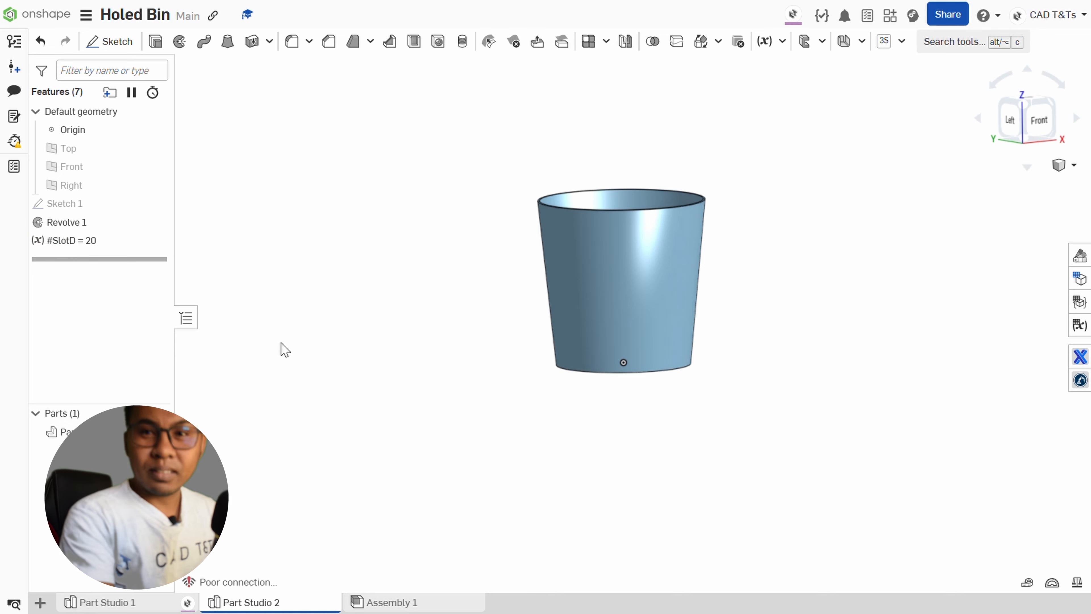
# Create an assigned variable of type Any named SlotL with the value 30.
pyautogui.click(773, 45)
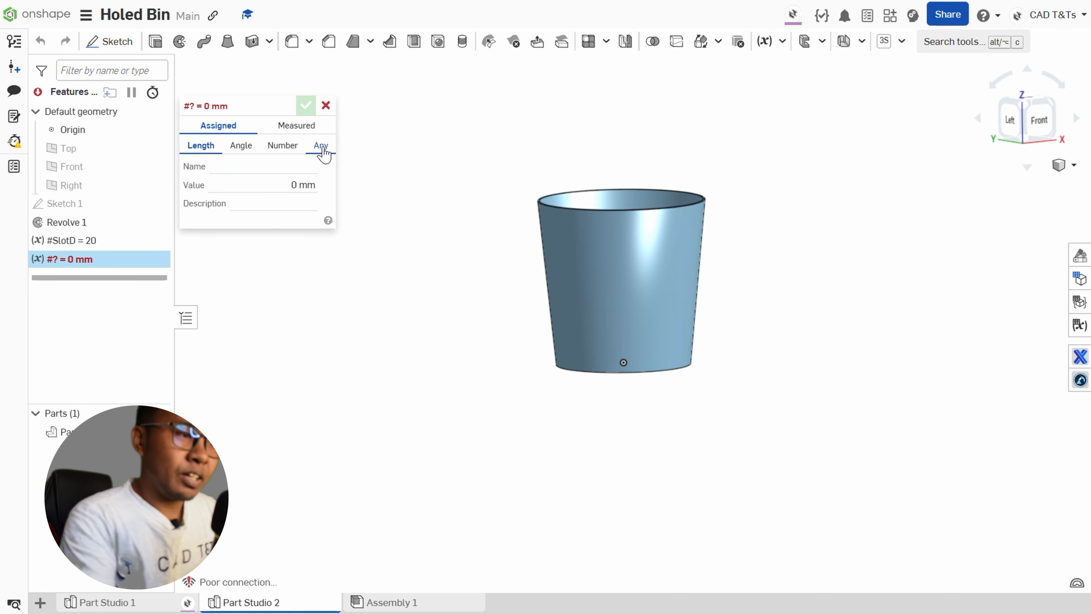
pyautogui.click(321, 146)
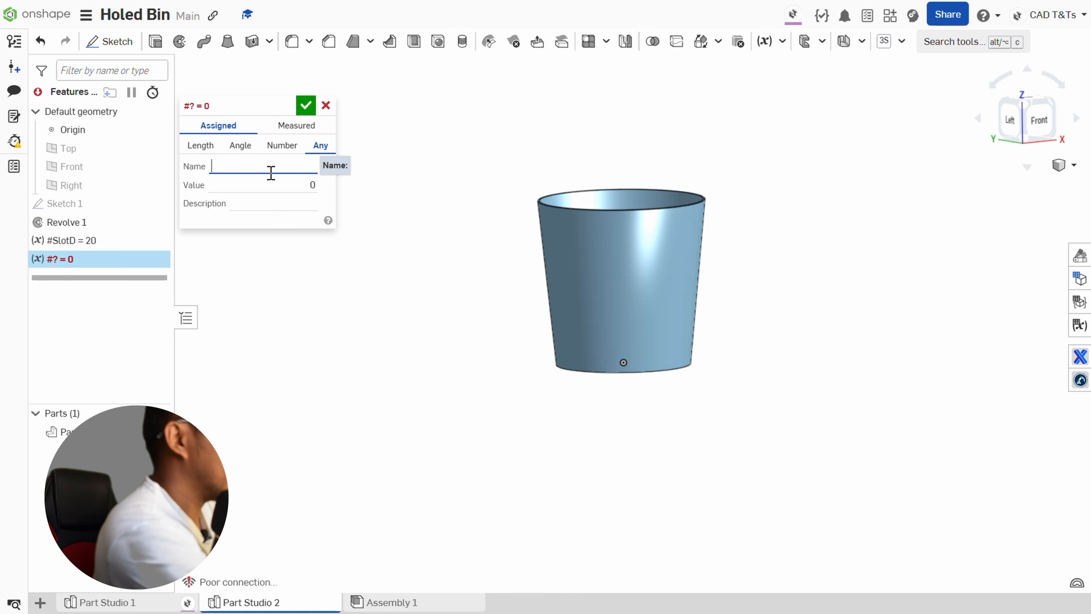
pyautogui.write('Slot')
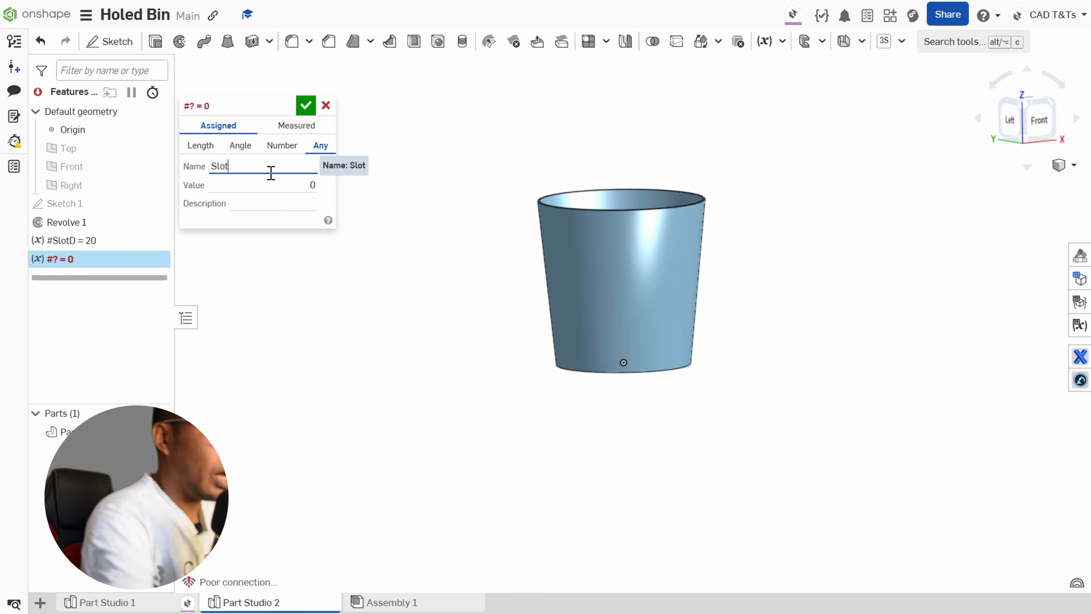
pyautogui.write('L')
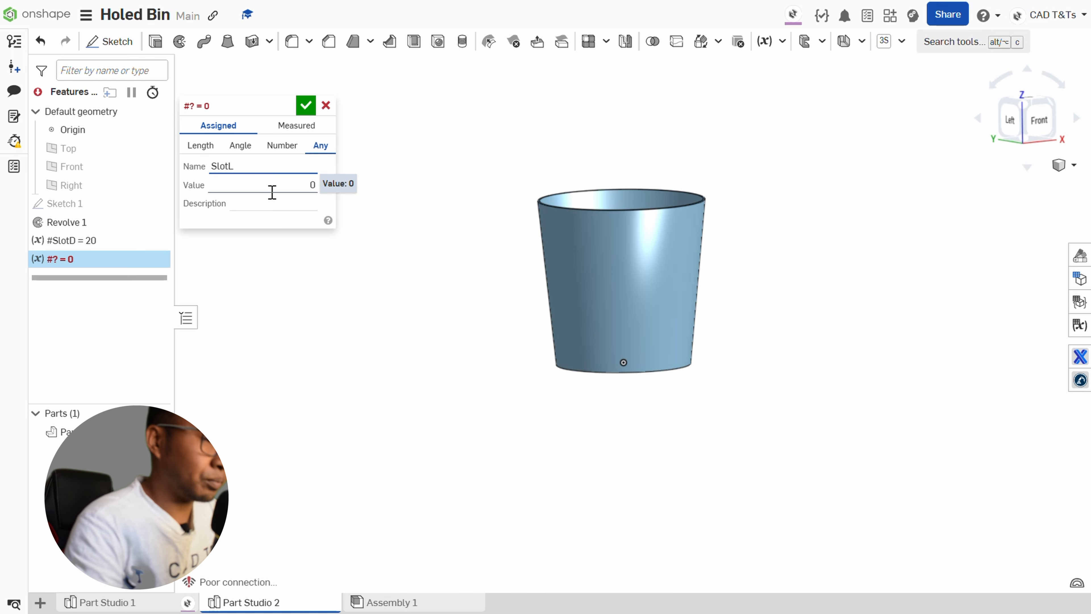
pyautogui.click(292, 184)
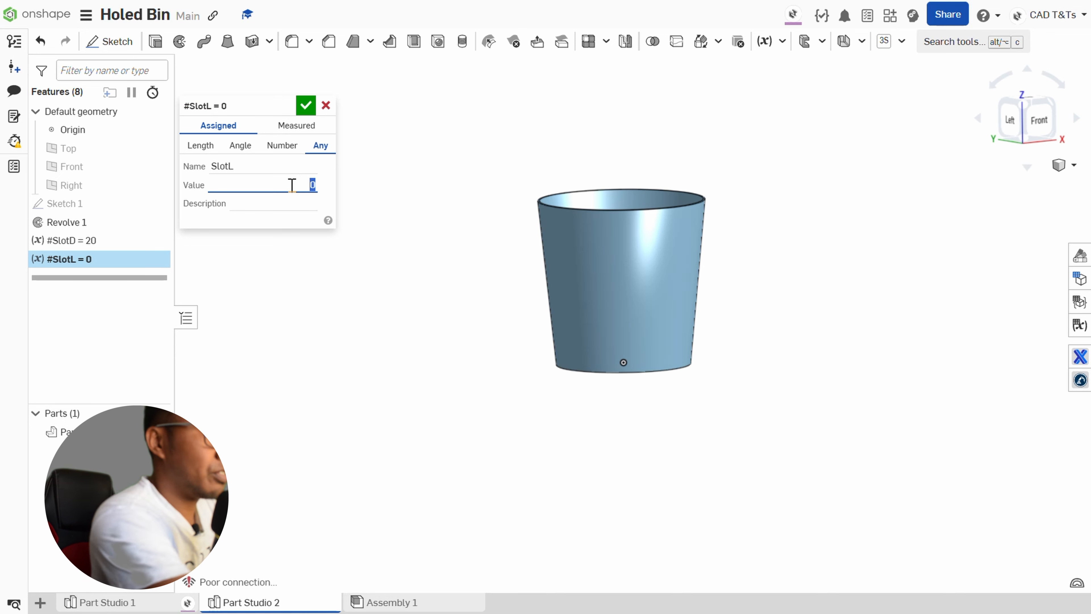
pyautogui.write('30')
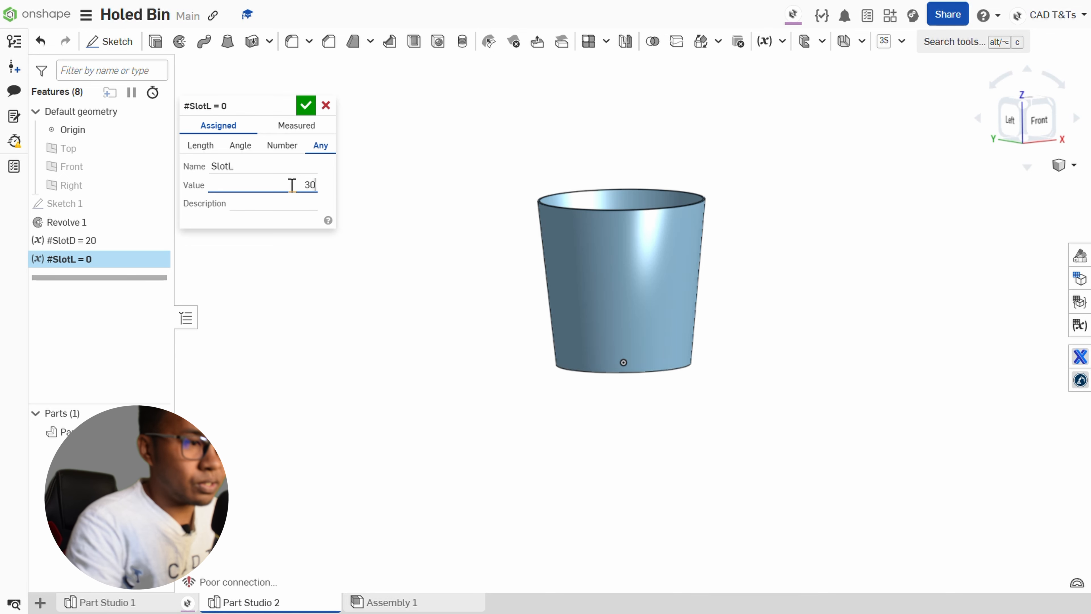
pyautogui.click(306, 106)
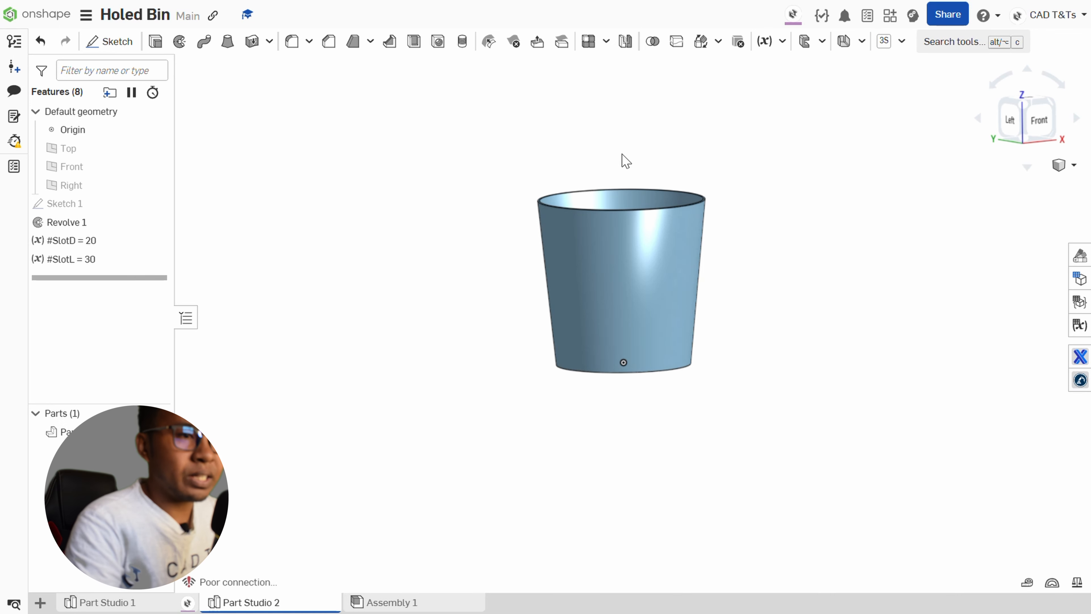
# Create an assigned variable of type Any named Dist with the value 50.
pyautogui.click(764, 41)
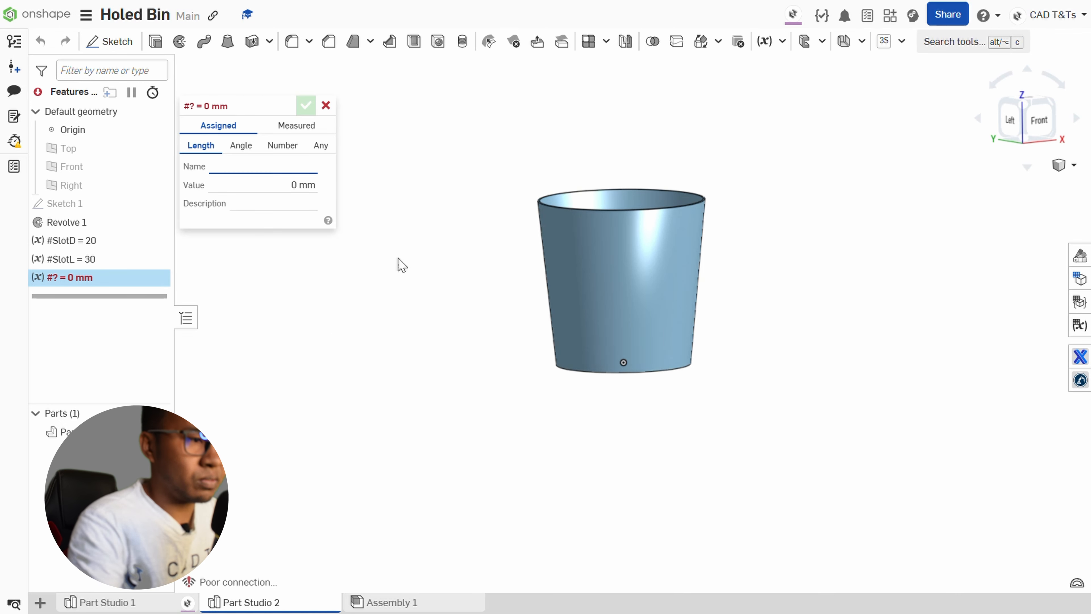
pyautogui.write('Dist')
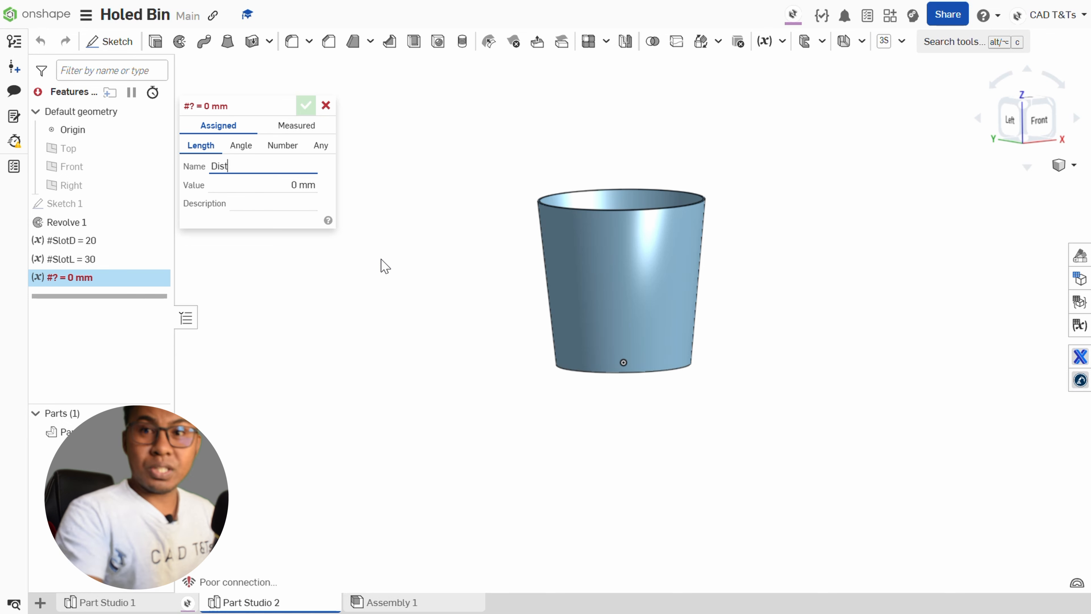
pyautogui.click(322, 146)
pyautogui.doubleClick(311, 184)
pyautogui.write('5')
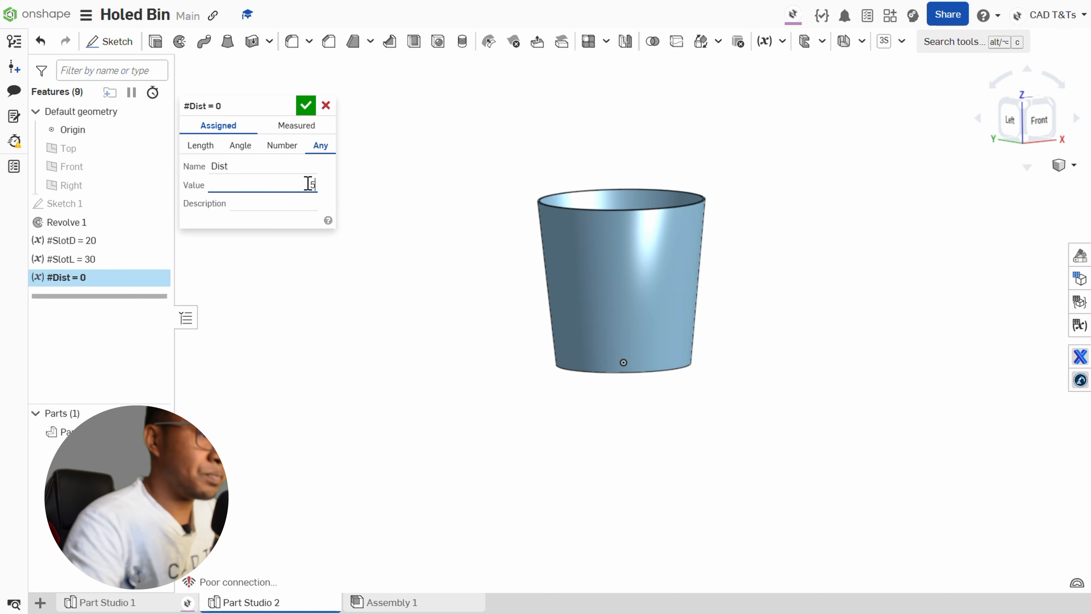
pyautogui.write('0')
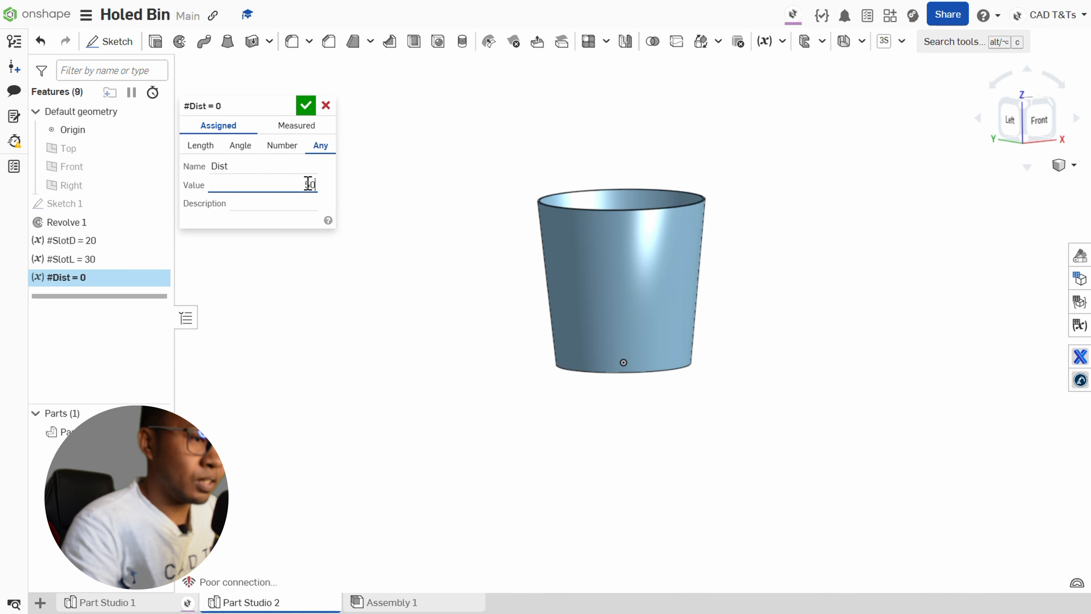
pyautogui.click(306, 105)
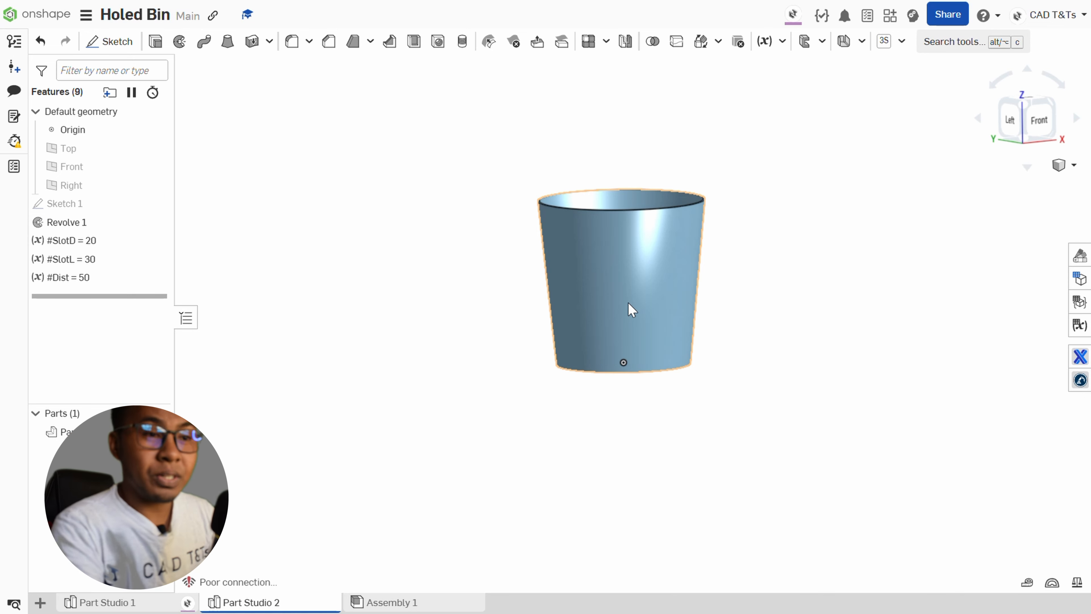
# Add another variable feature of type Any named SlotD after Dist, with the expression #SlotD+3 as its value.
pyautogui.click(765, 42)
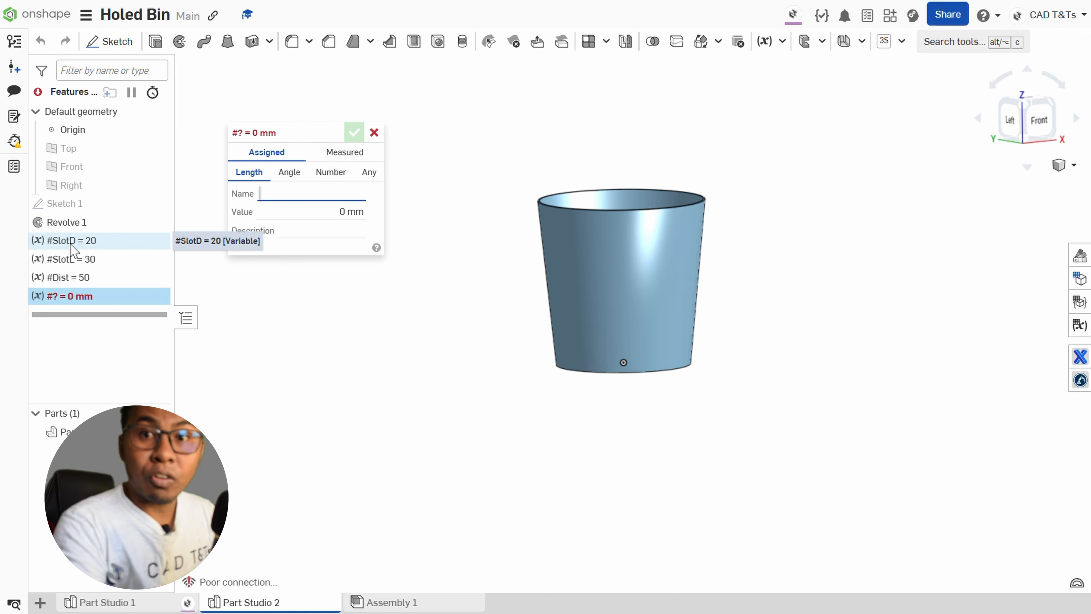
pyautogui.click(368, 172)
pyautogui.click(309, 196)
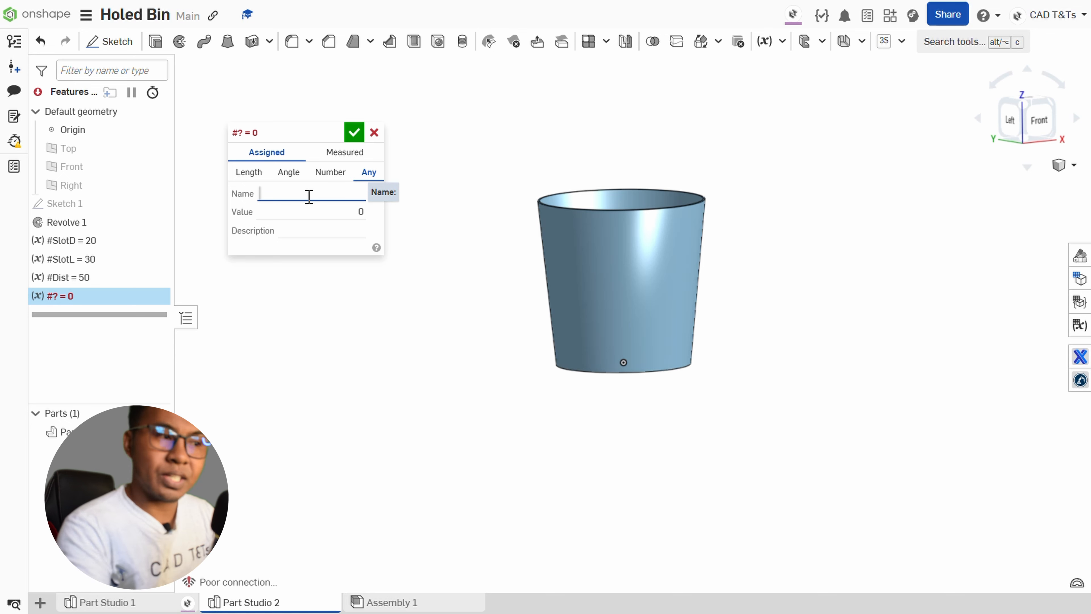
pyautogui.write('SlotD')
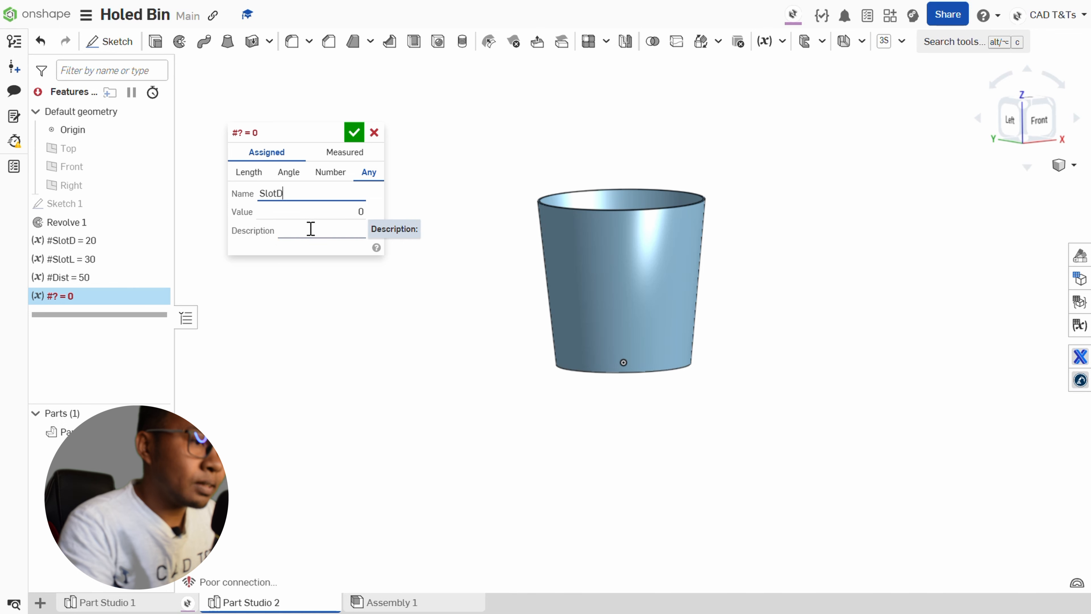
pyautogui.click(324, 212)
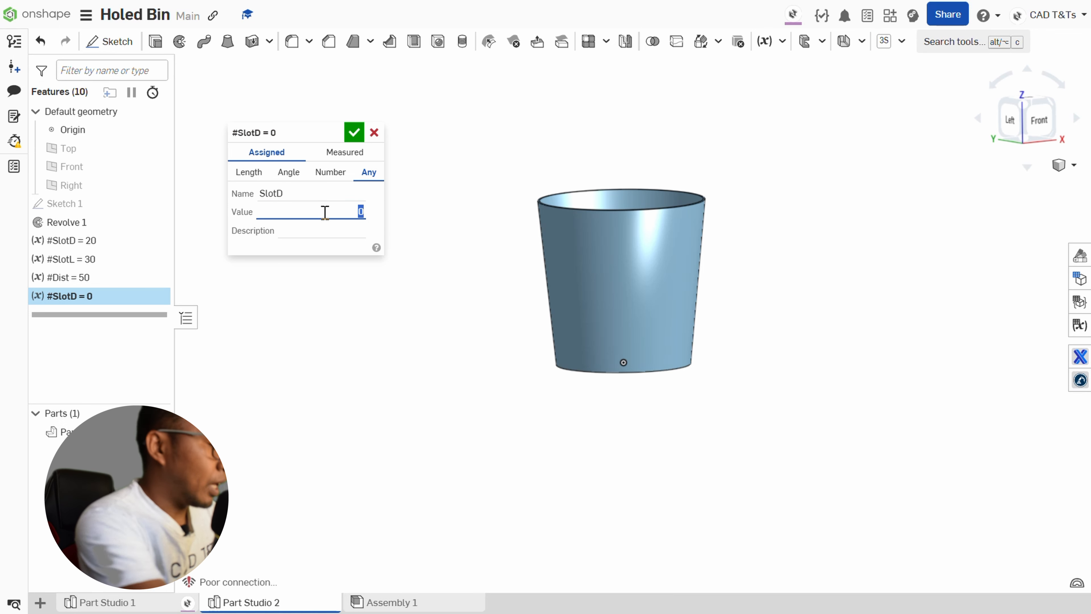
pyautogui.write('#')
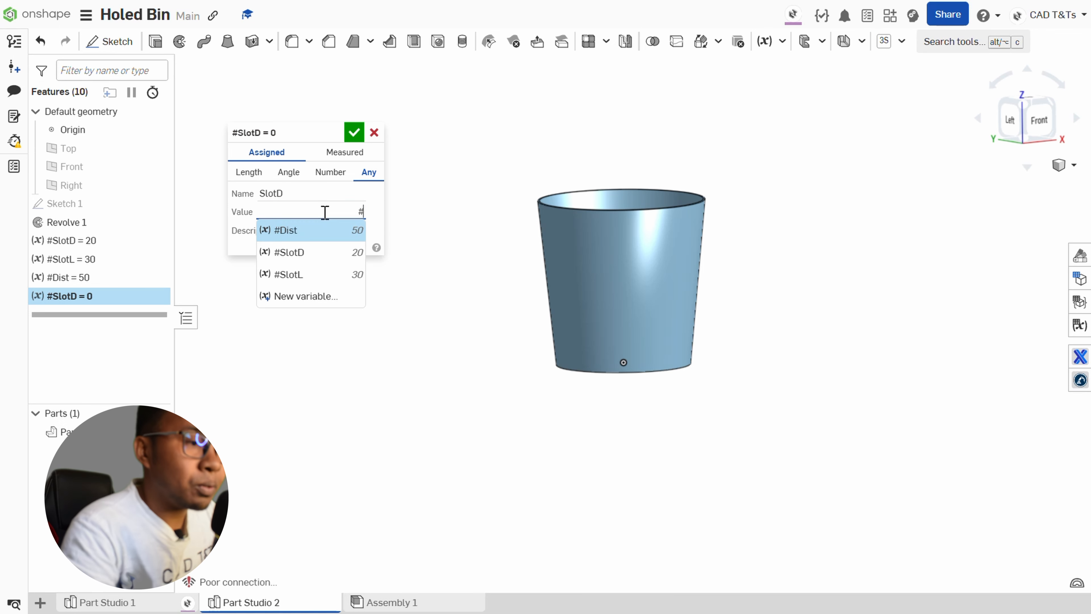
pyautogui.click(312, 253)
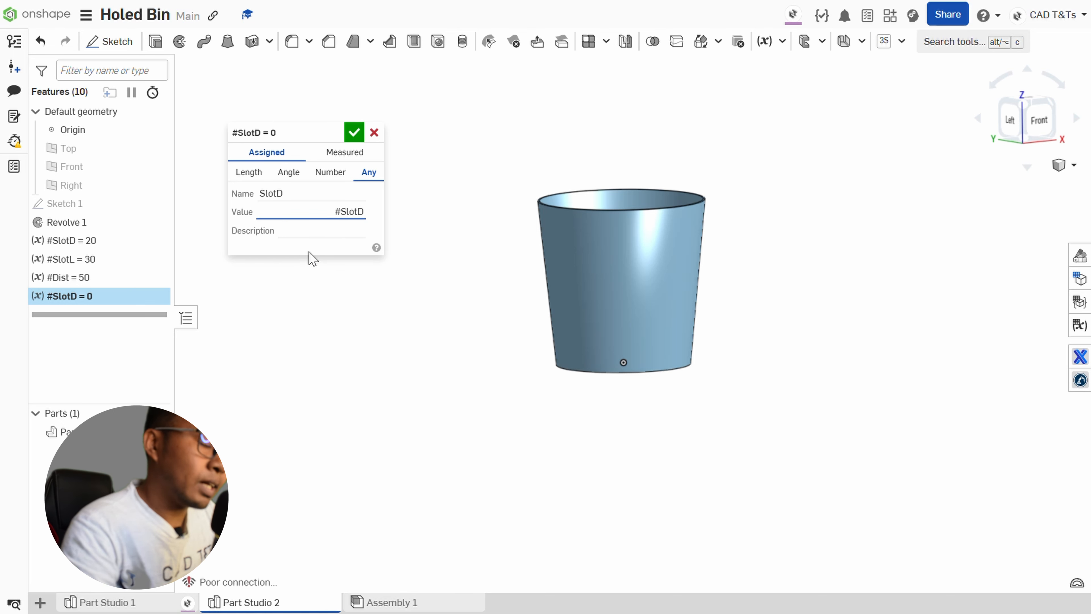
pyautogui.write('+3')
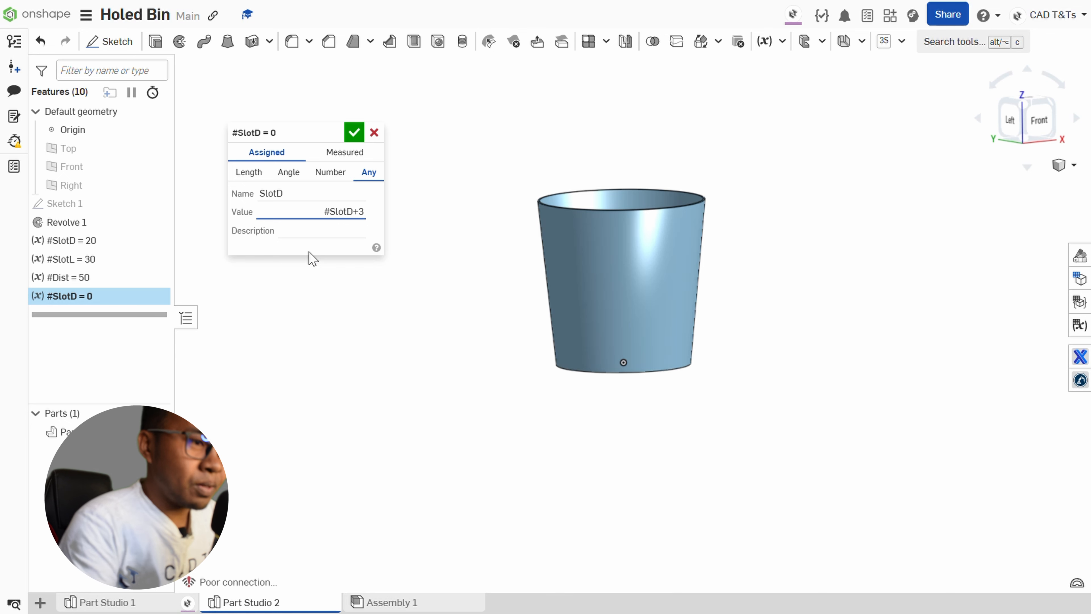
pyautogui.click(357, 136)
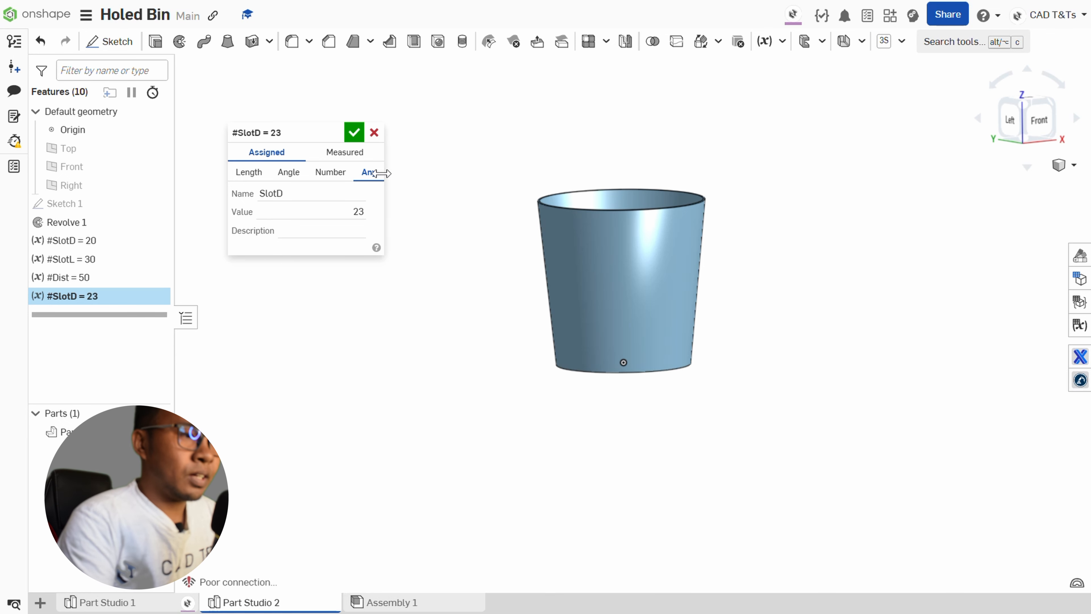
pyautogui.click(354, 133)
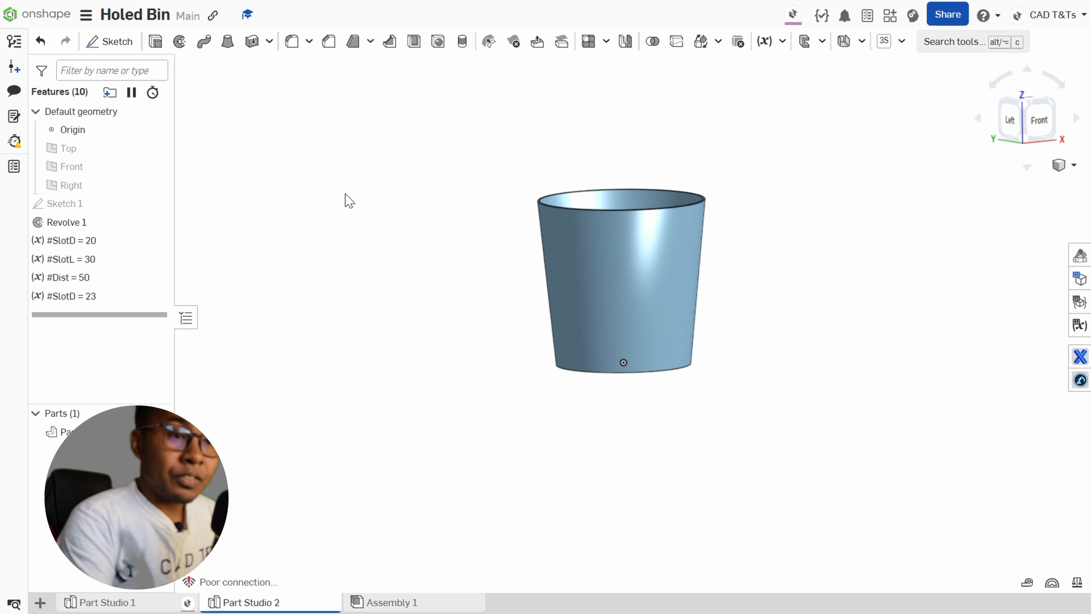
# Add another assigned variable of type Any named SlotL after the second SlotD, with the expression #SlotL-2 as its value.
pyautogui.click(765, 43)
pyautogui.click(369, 174)
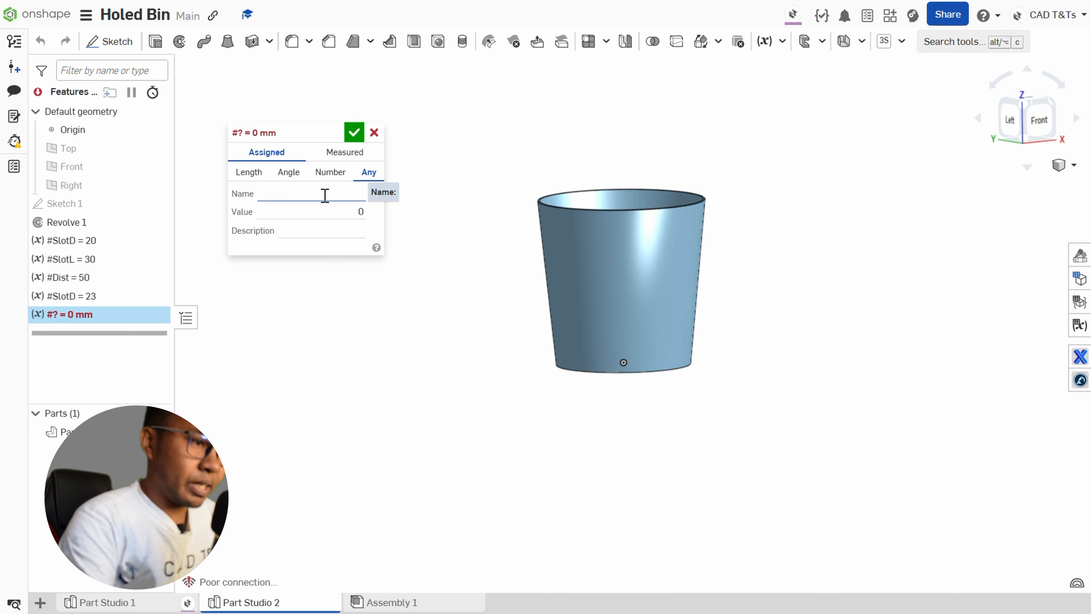
pyautogui.click(323, 197)
pyautogui.write('SlotL')
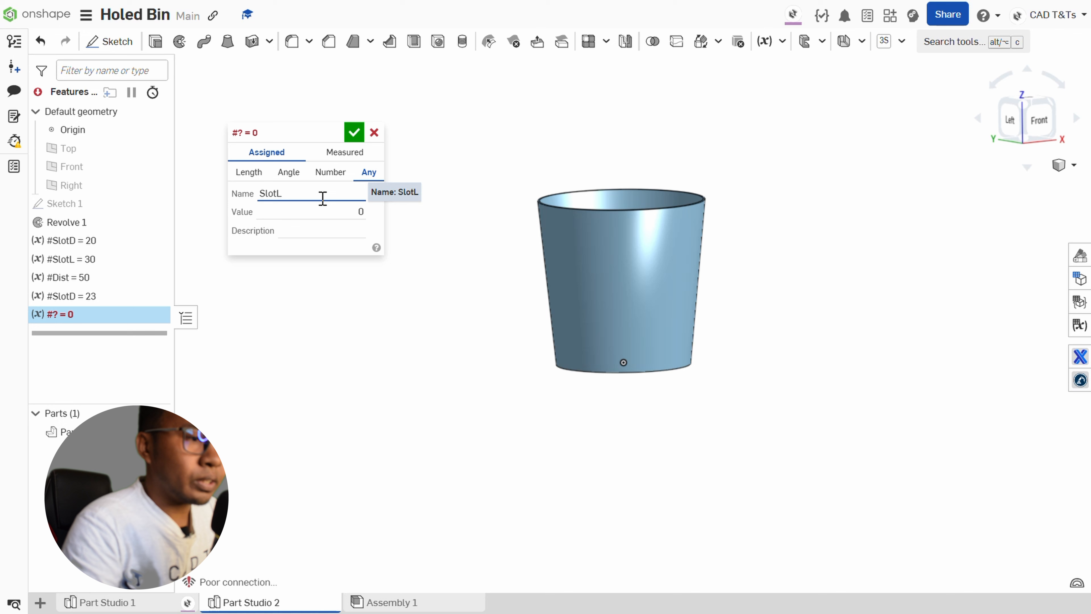
pyautogui.click(334, 212)
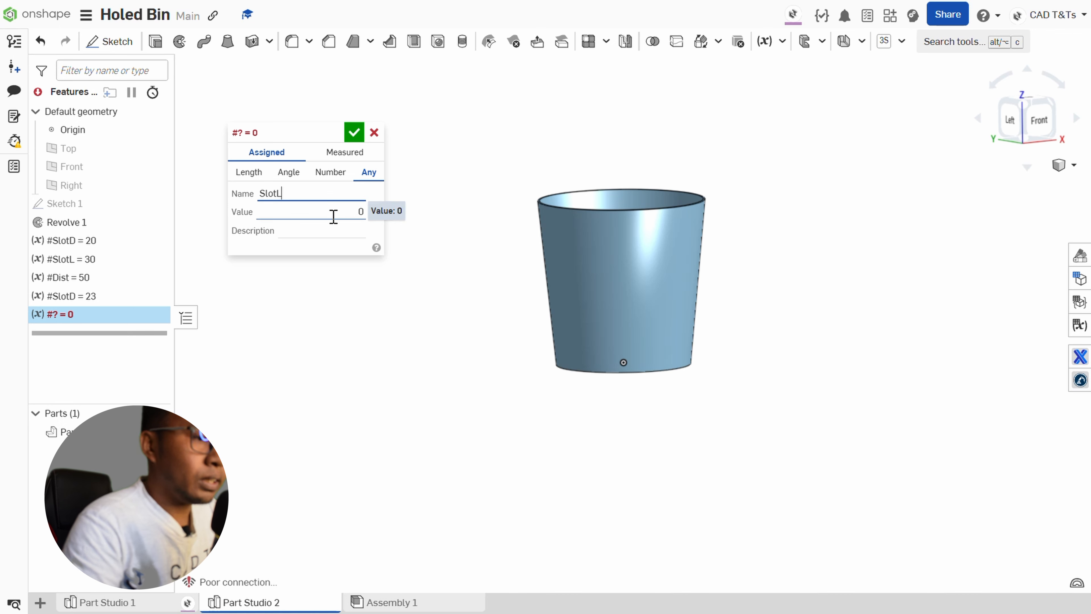
pyautogui.press('BackSpace')
pyautogui.write('#')
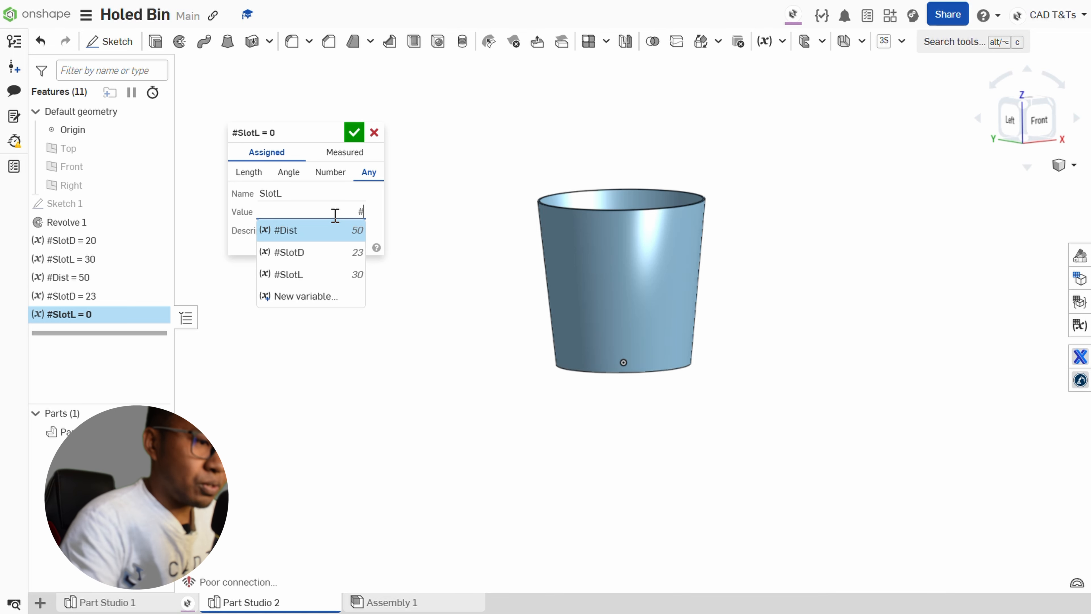
pyautogui.click(339, 274)
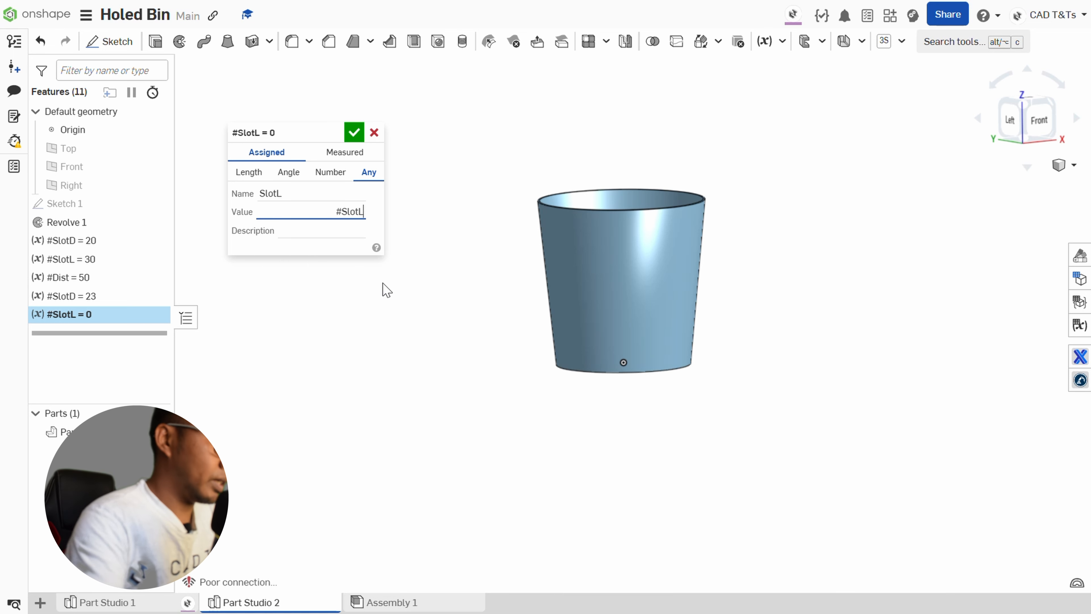
pyautogui.write('-2')
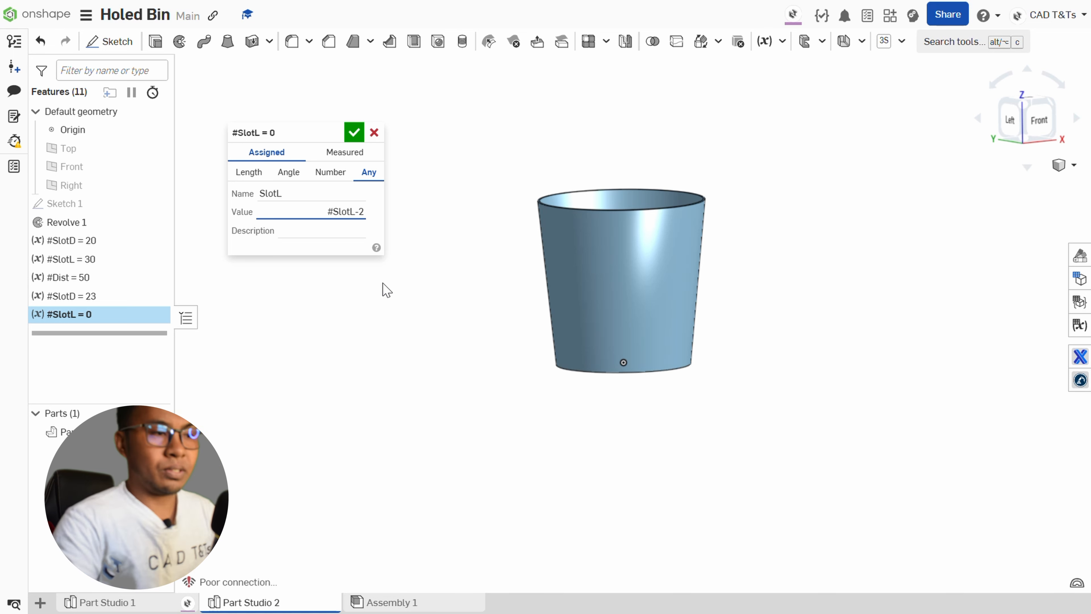
pyautogui.click(356, 134)
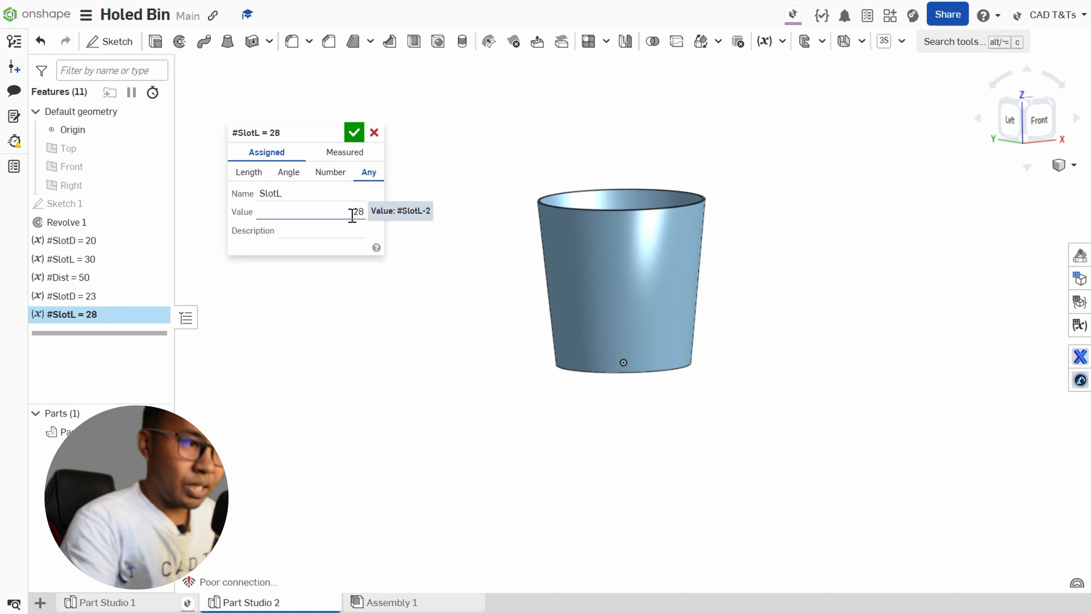
pyautogui.click(354, 133)
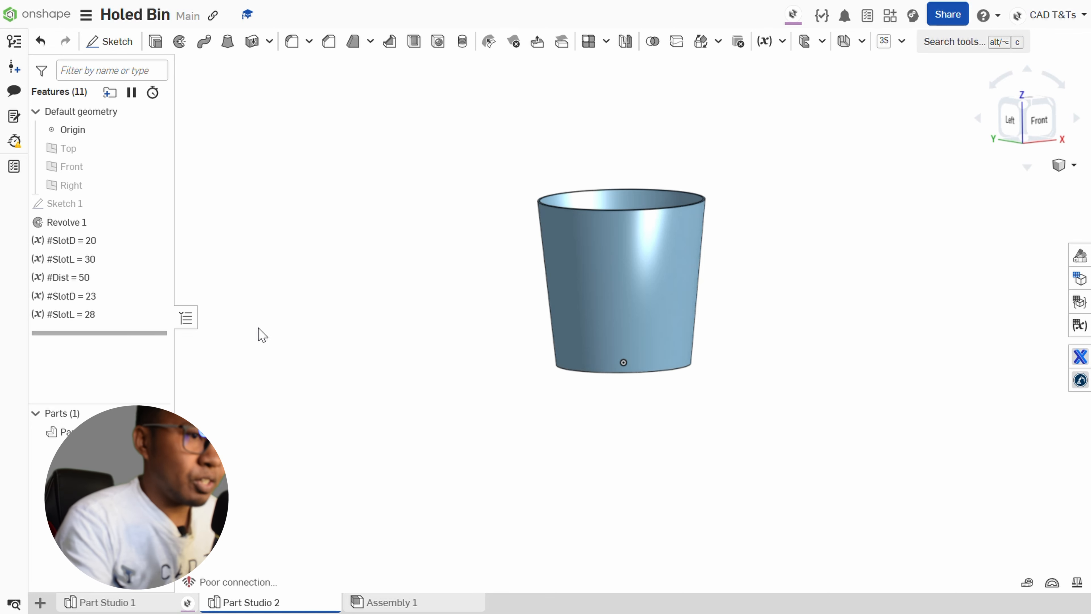
# Add another assigned variable of type Any named Dist after the second SlotL, with the expression #Dist + (#Dist/3) as its value.
pyautogui.click(766, 41)
pyautogui.click(368, 172)
pyautogui.click(312, 192)
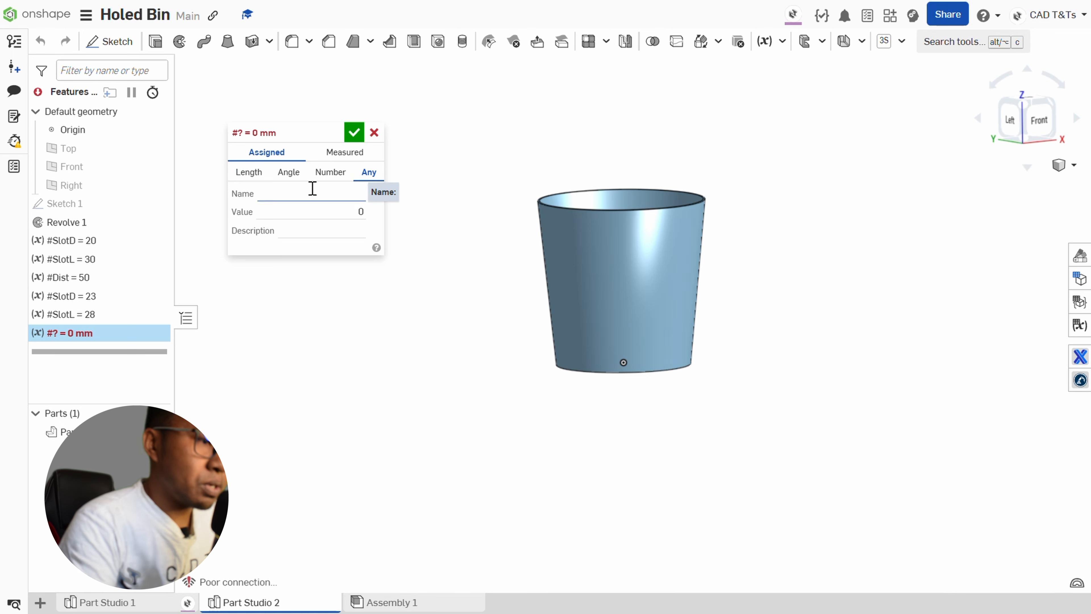
pyautogui.write('Dist')
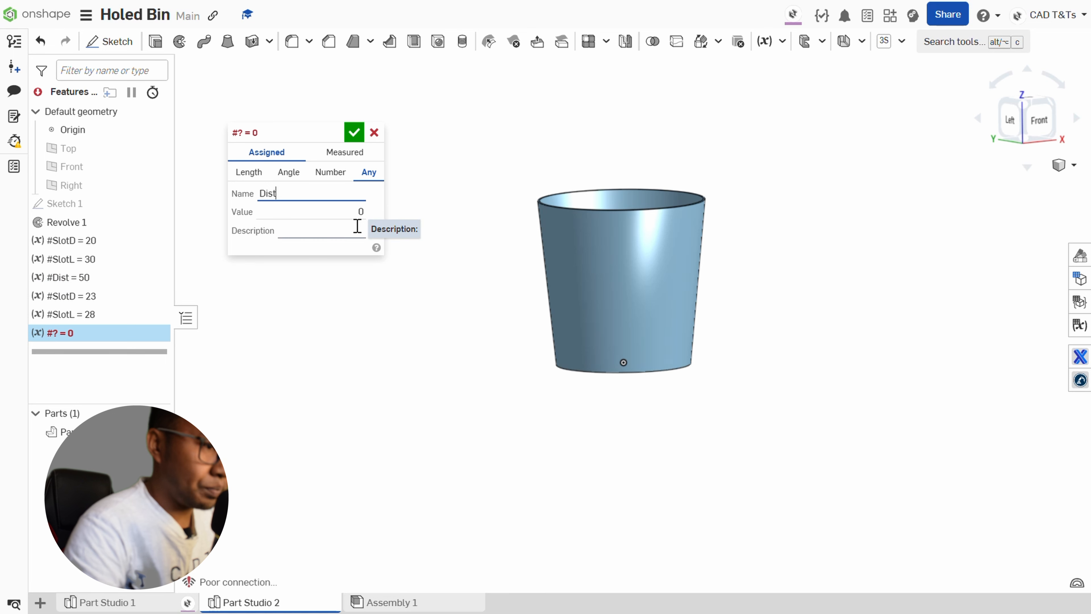
pyautogui.click(359, 213)
pyautogui.write('#')
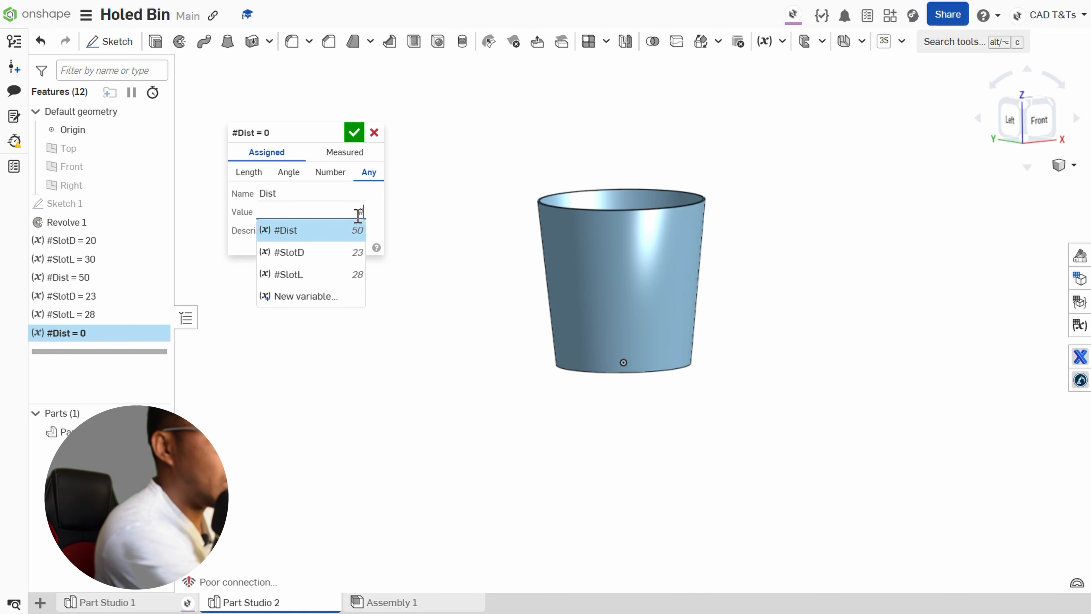
pyautogui.click(338, 227)
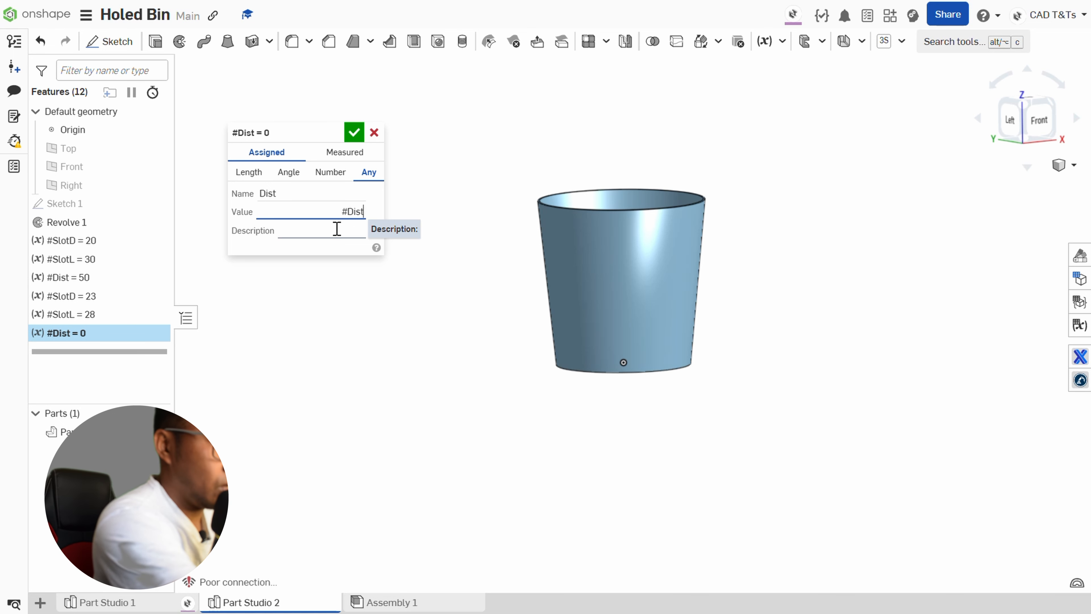
pyautogui.write('+ (')
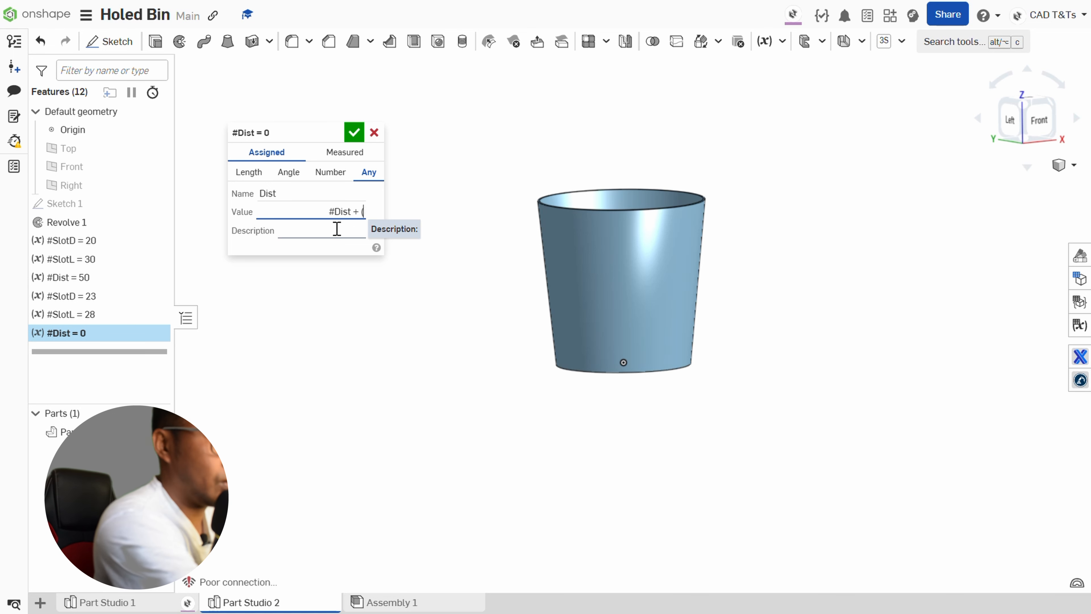
pyautogui.write('#')
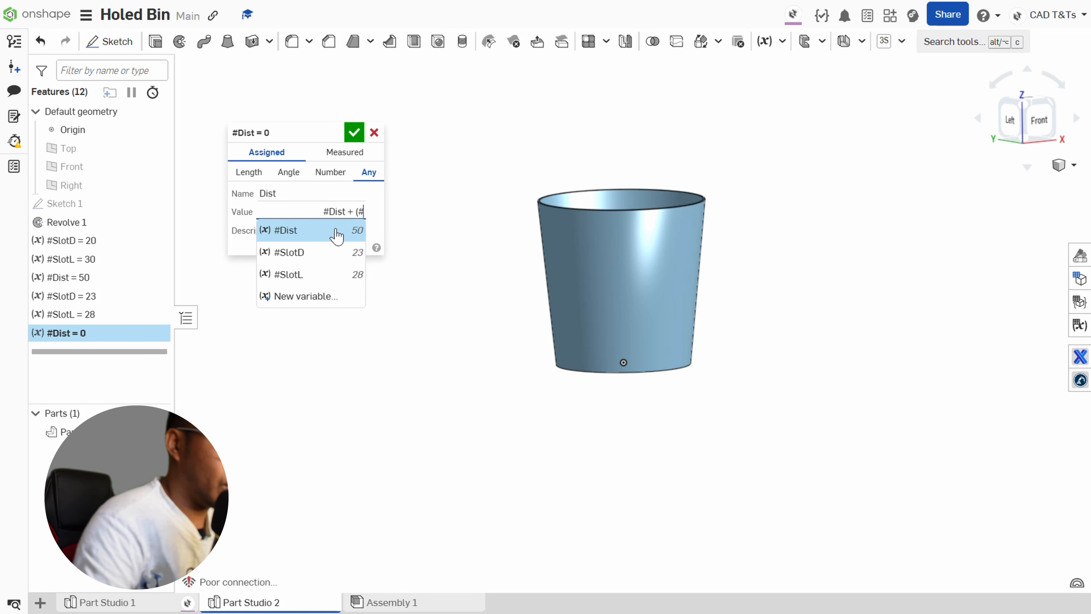
pyautogui.click(337, 232)
pyautogui.write('/3')
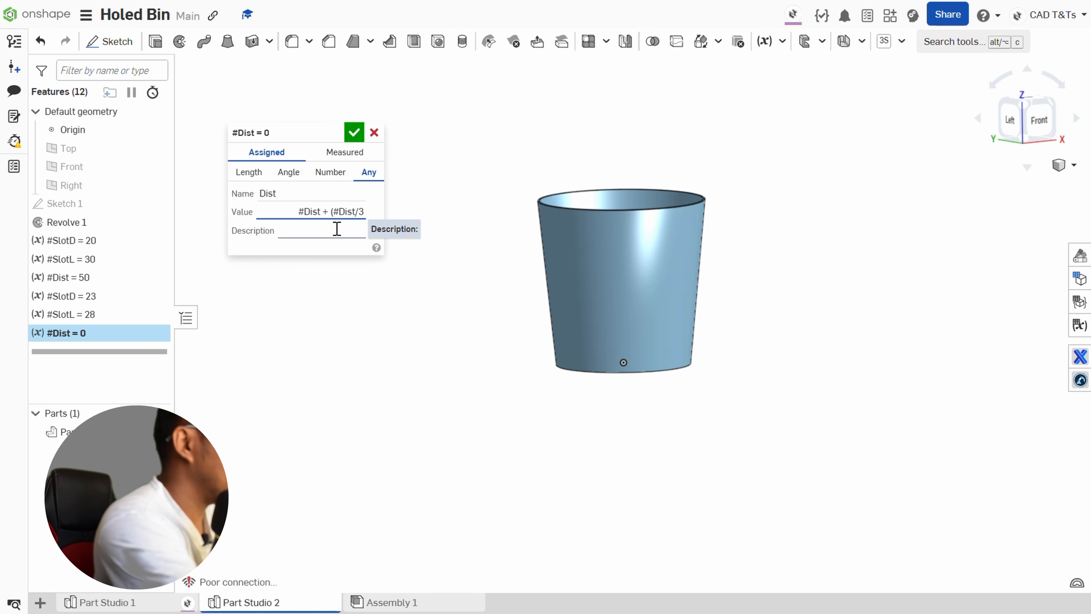
pyautogui.write(')')
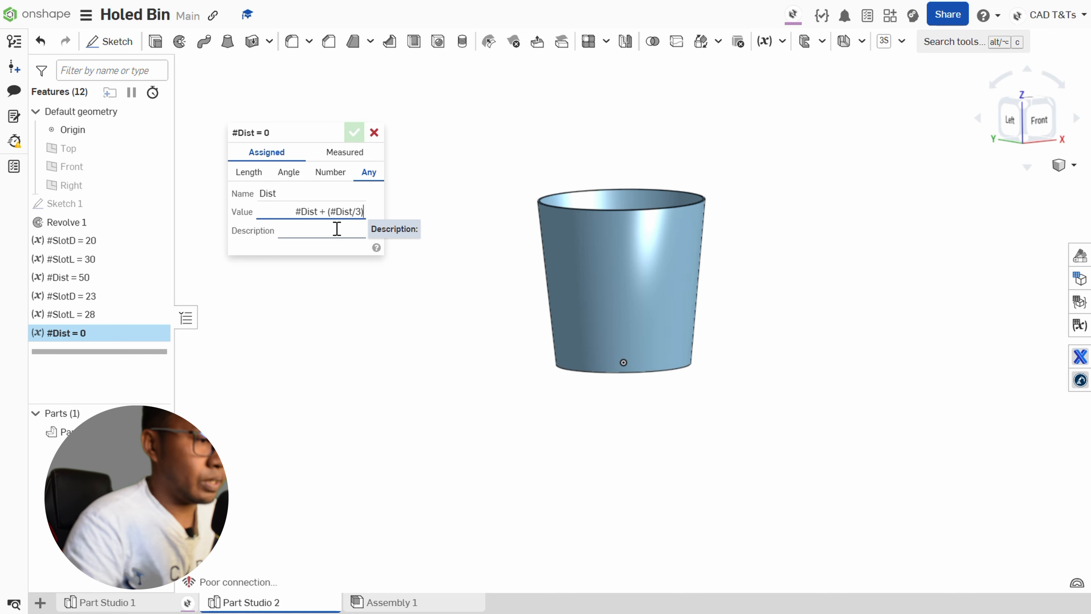
pyautogui.hotkey('ctrl', 'a')
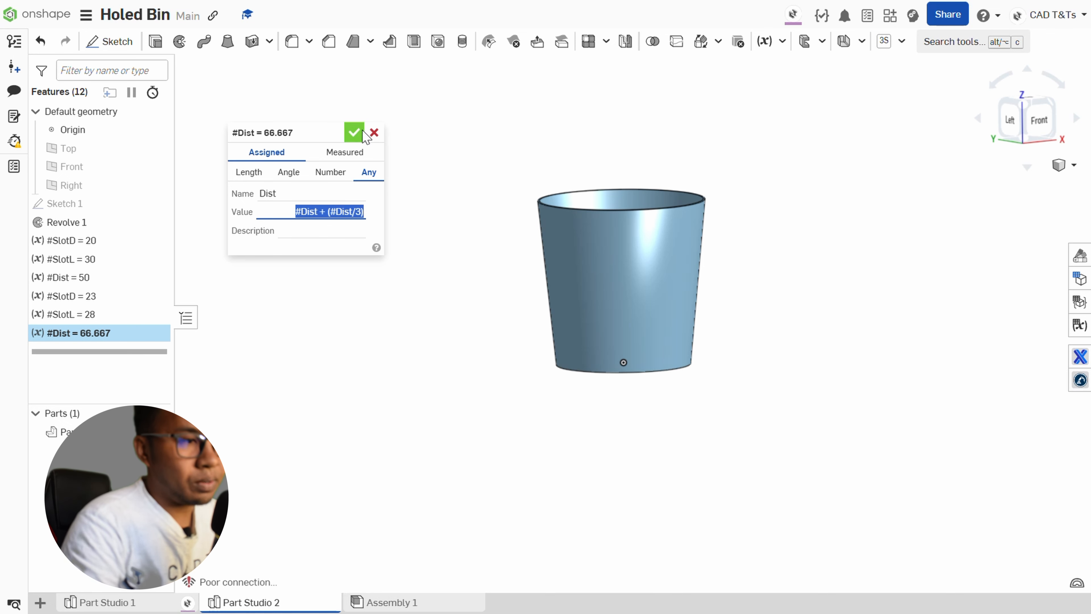
pyautogui.click(353, 134)
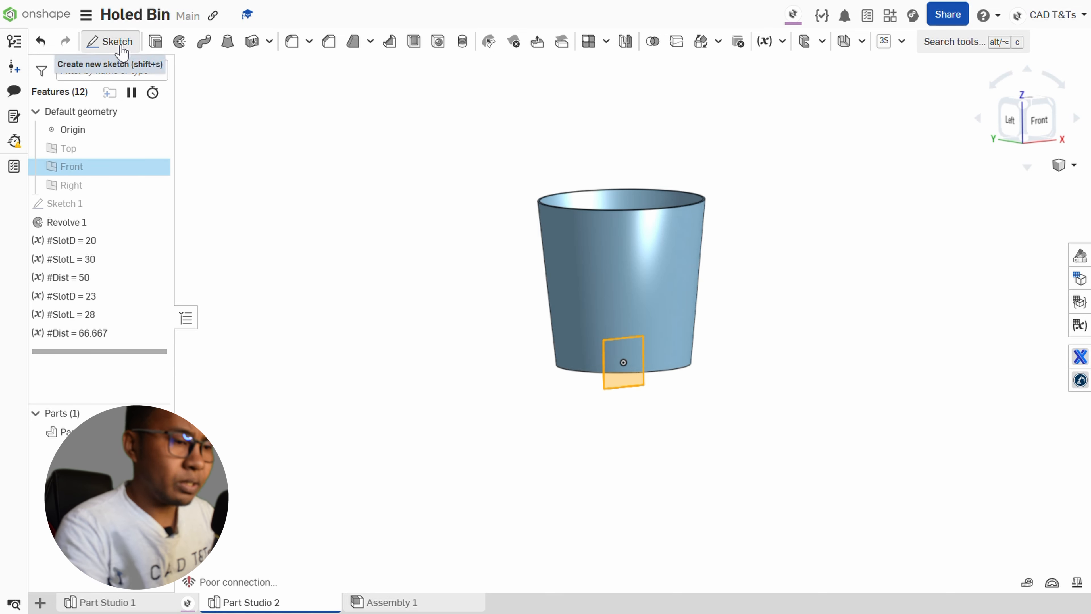
# Start a sketch on the Front plane and draw a vertical line about 51 mm long directly above the origin.
pyautogui.hotkey('shift', 's')
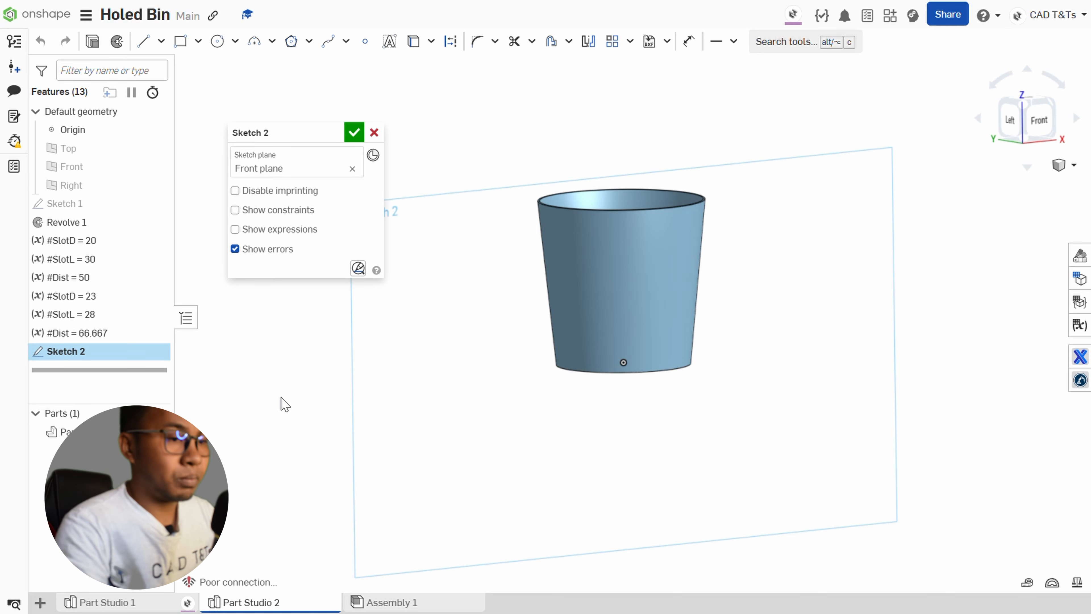
pyautogui.press('n')
pyautogui.scroll(2, 699, 289)
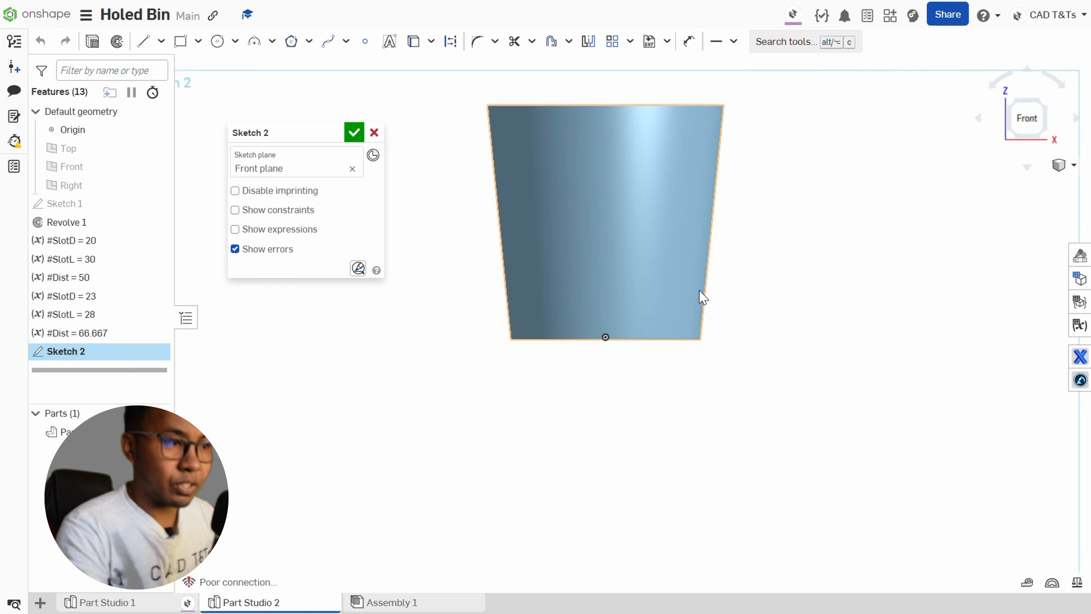
pyautogui.scroll(-1, 694, 288)
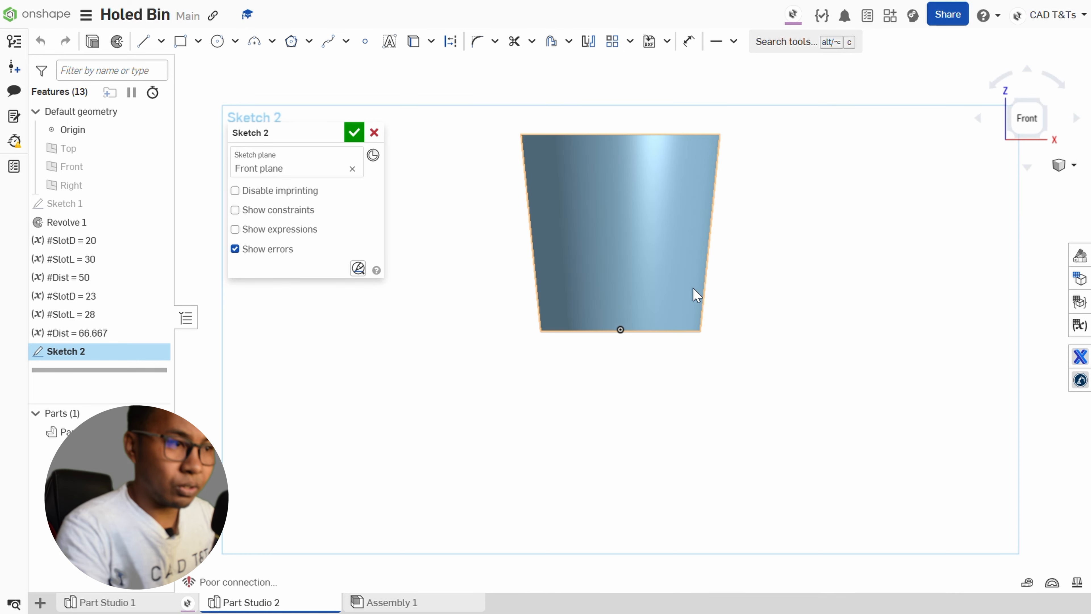
pyautogui.click(161, 41)
pyautogui.click(165, 67)
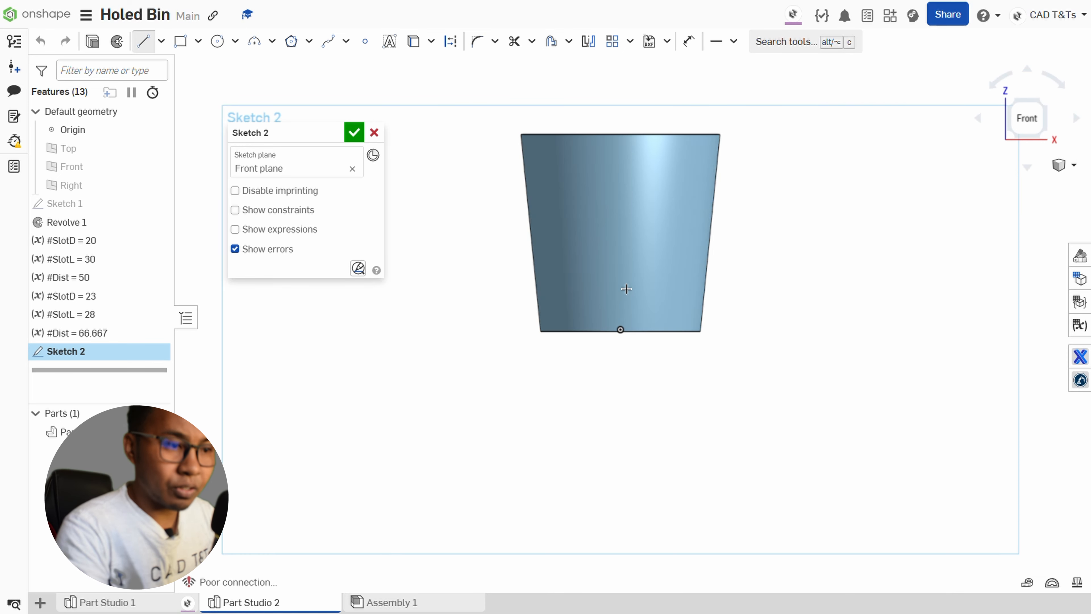
pyautogui.click(620, 329)
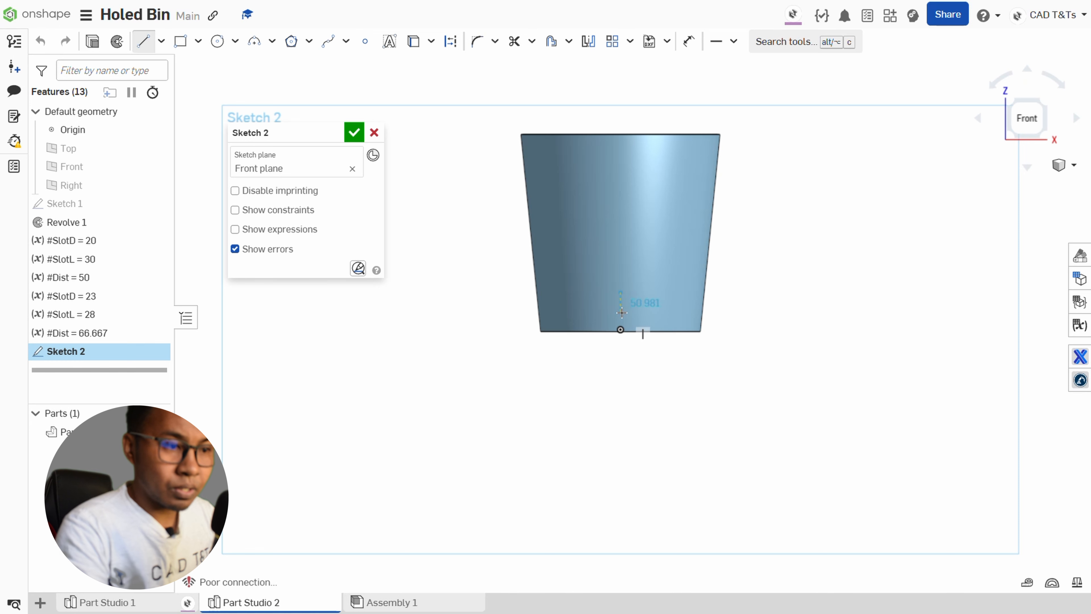
pyautogui.rightClick(622, 313)
pyautogui.click(635, 325)
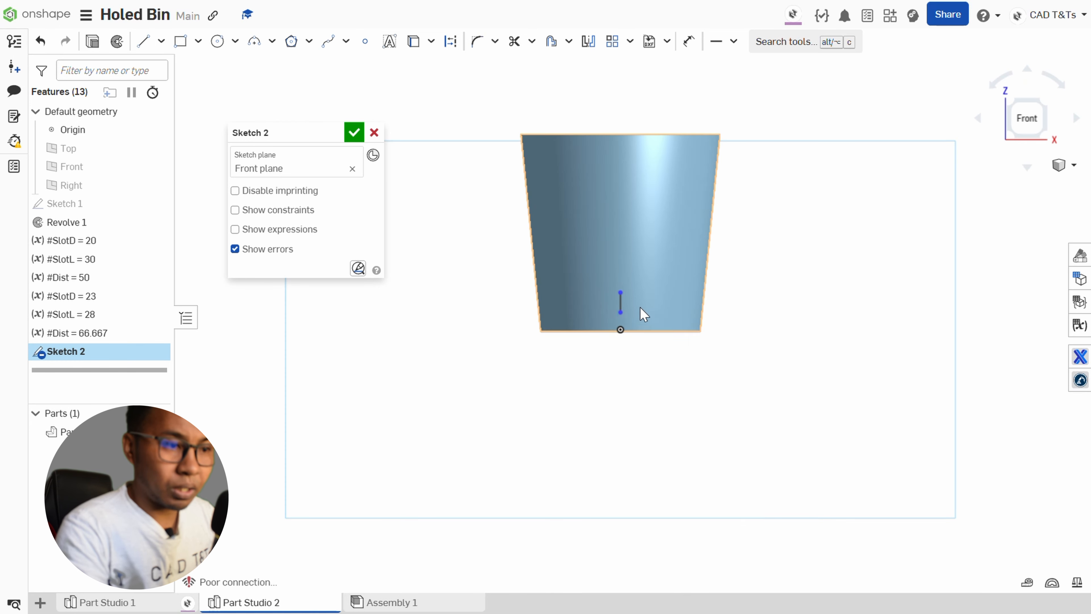
pyautogui.scroll(-3, 638, 303)
pyautogui.scroll(5, 635, 298)
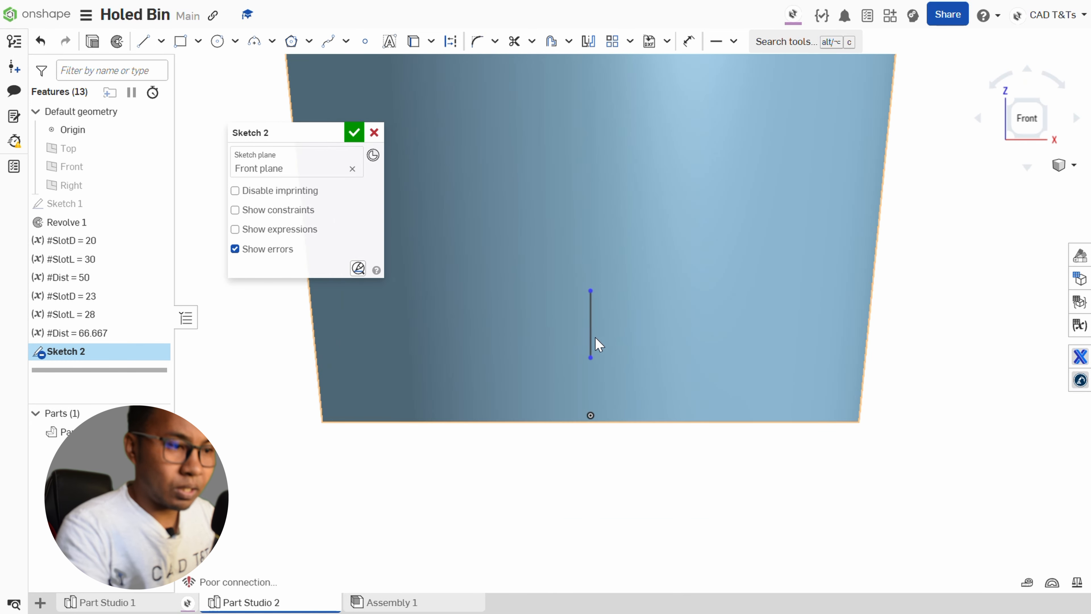
# Convert the vertical line above the origin to construction geometry.
pyautogui.click(591, 342)
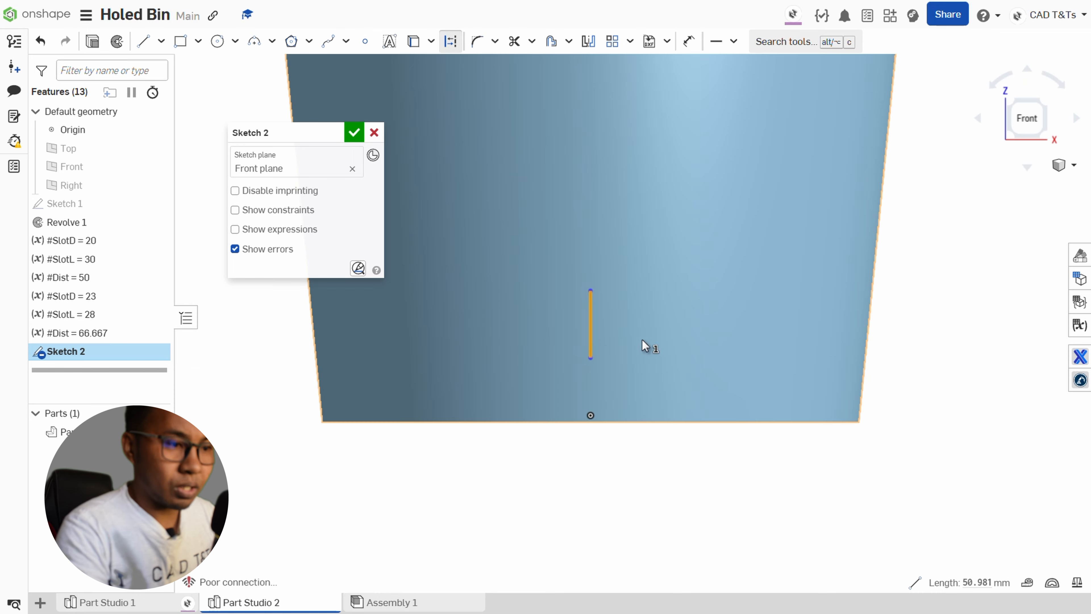
pyautogui.scroll(-3, 650, 339)
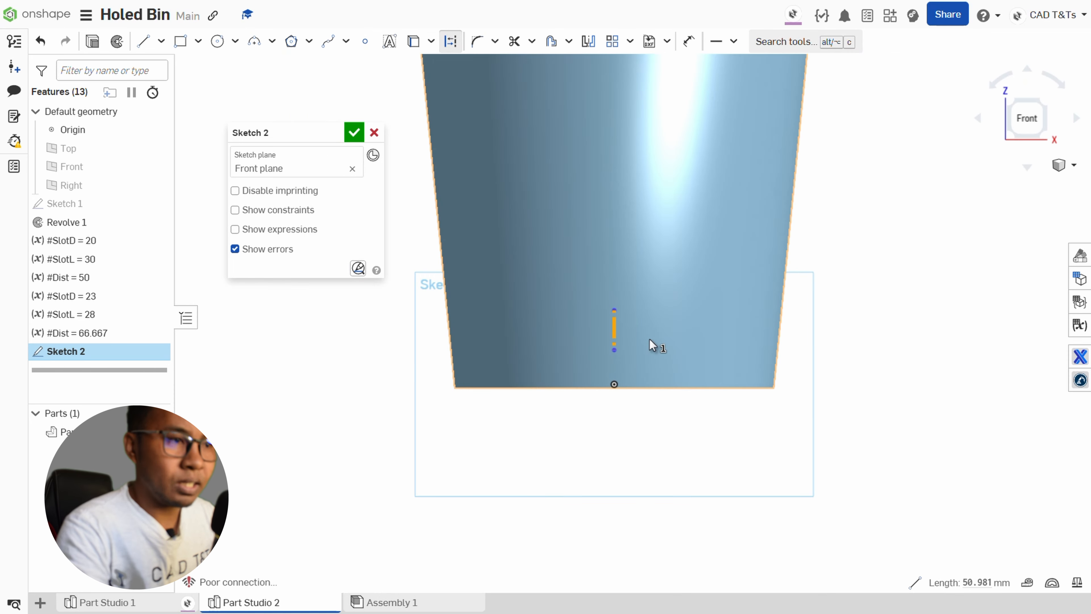
pyautogui.press('o')
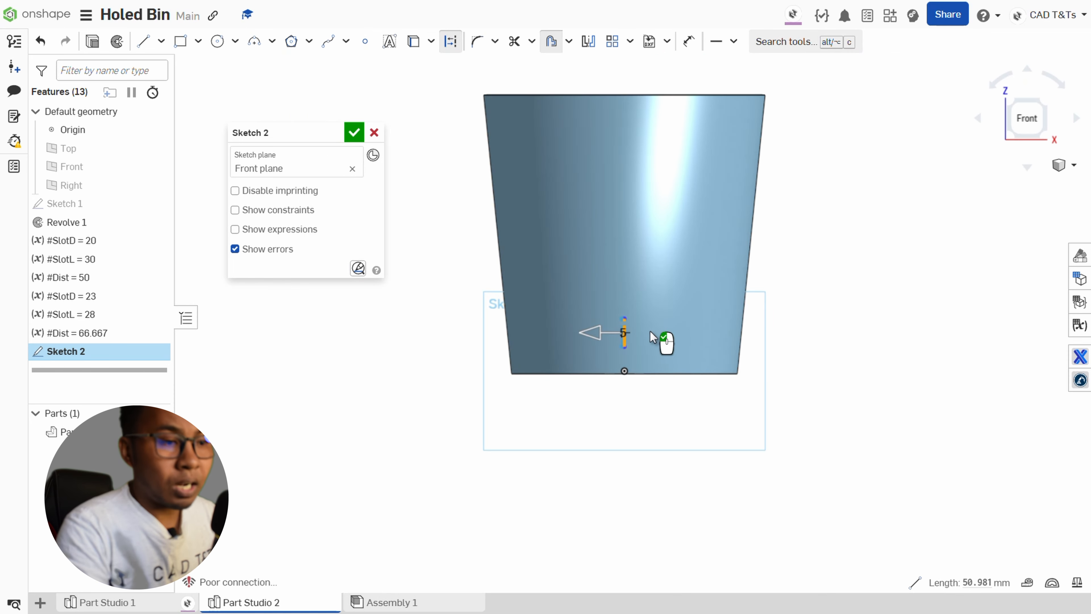
pyautogui.press('Escape')
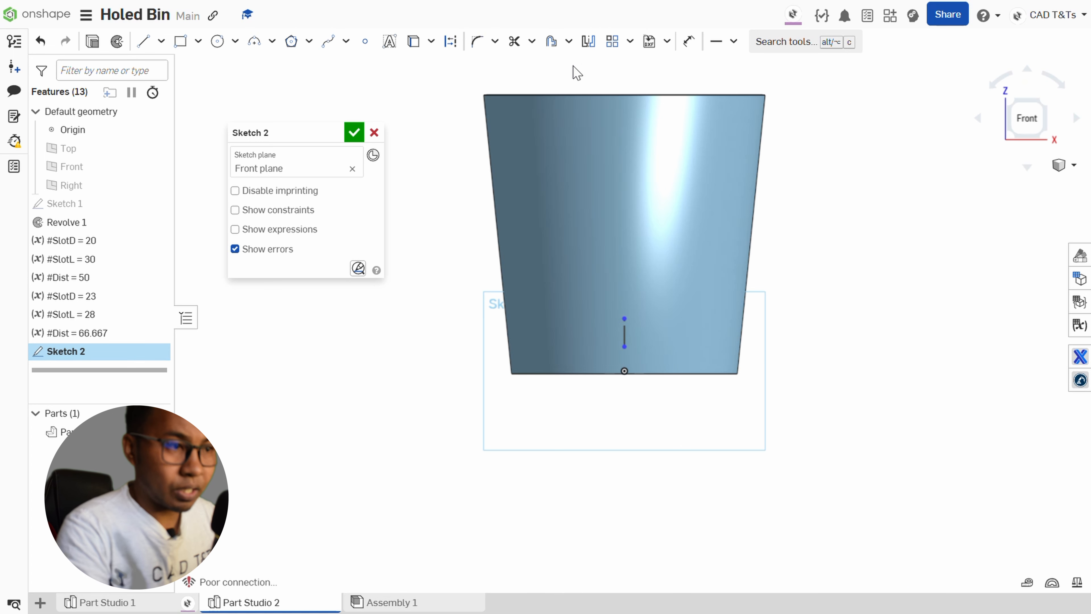
# Create a slot about 20 mm wide around the vertical construction line with the Slot tool.
pyautogui.click(569, 47)
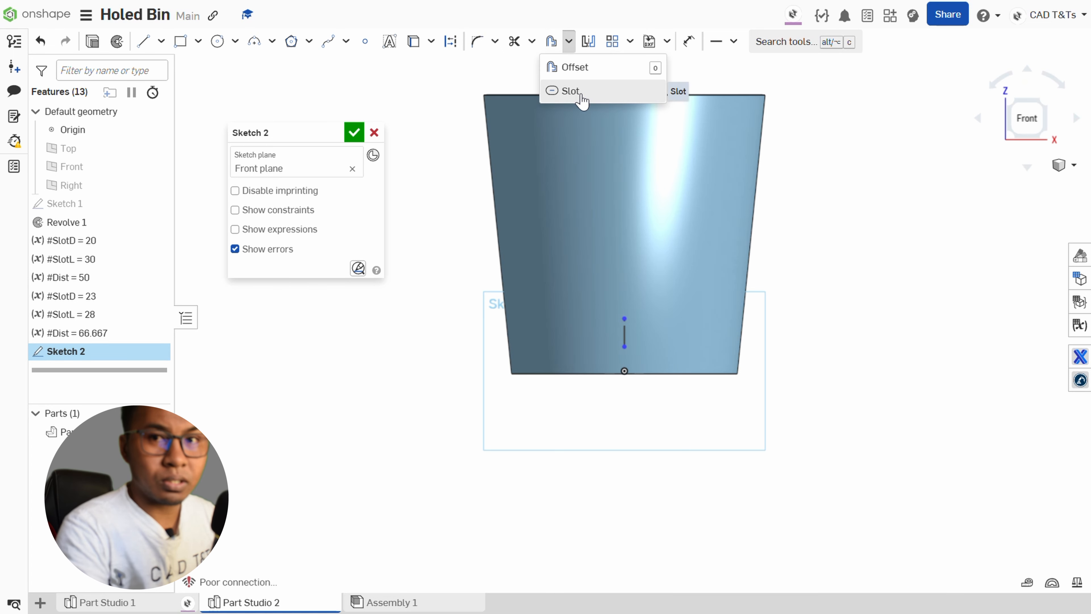
pyautogui.click(571, 91)
pyautogui.scroll(-3, 659, 327)
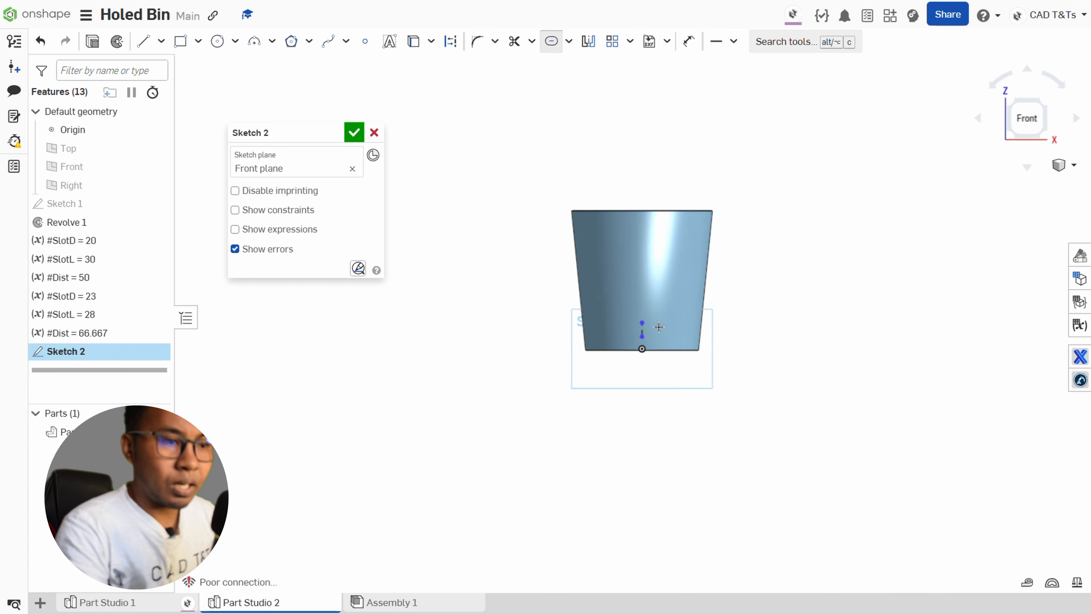
pyautogui.scroll(5, 659, 327)
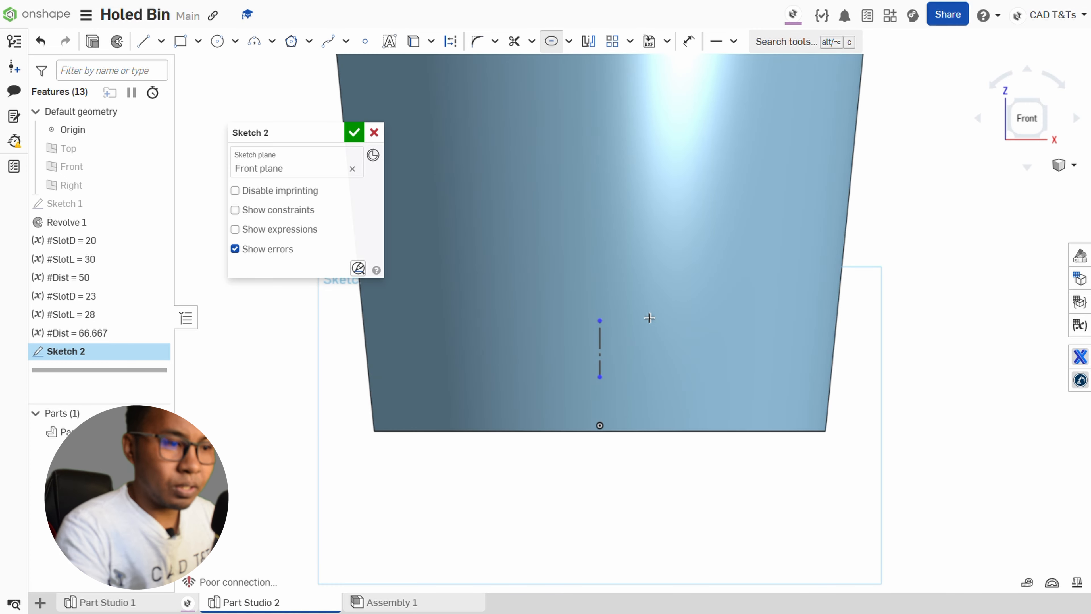
pyautogui.click(600, 355)
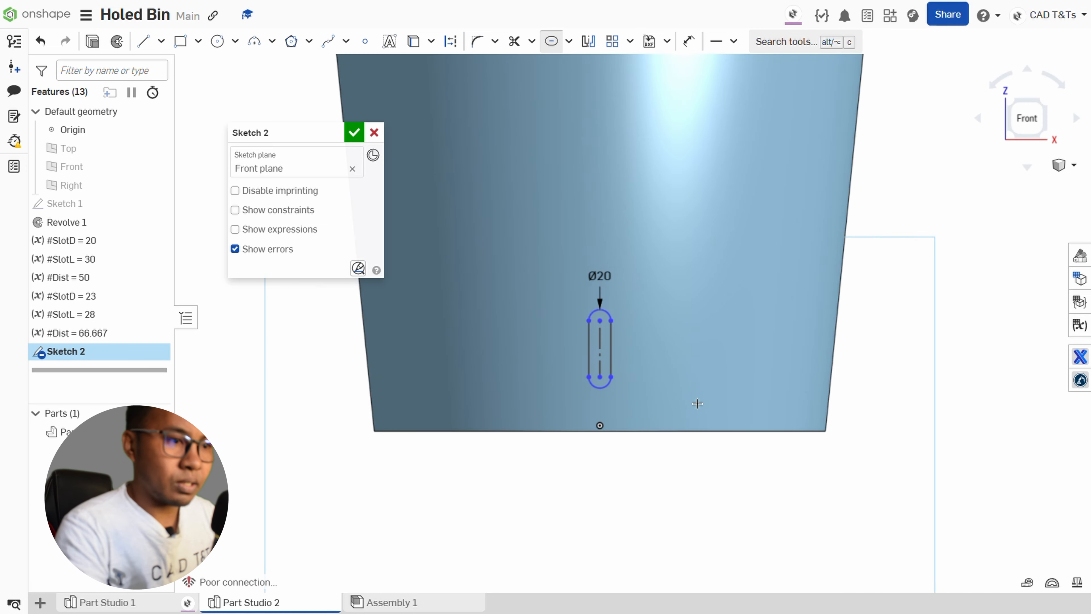
pyautogui.scroll(-2, 627, 318)
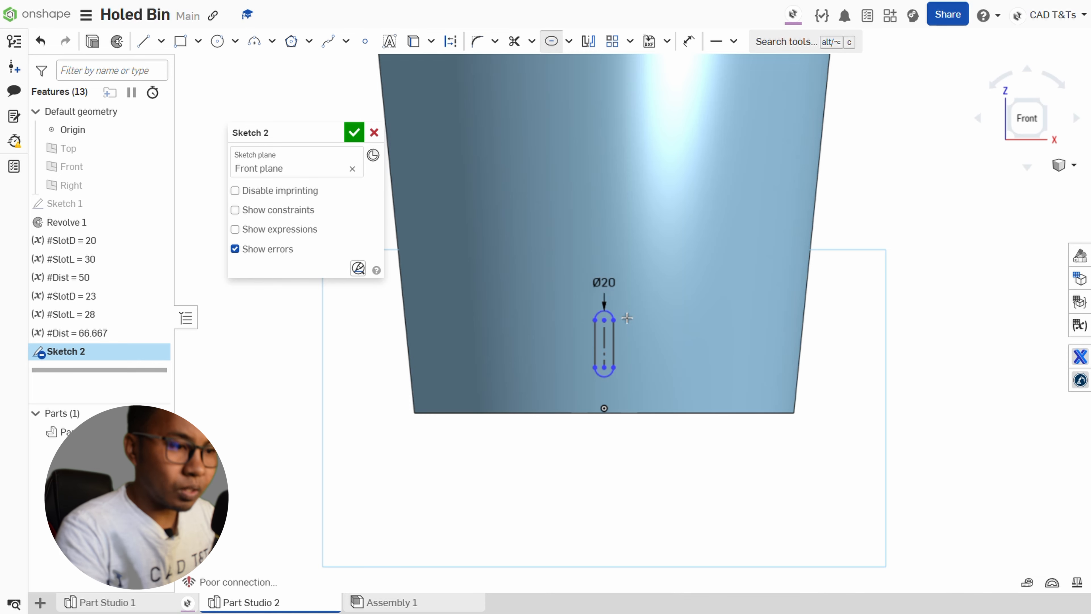
pyautogui.scroll(3, 627, 318)
pyautogui.press('Escape')
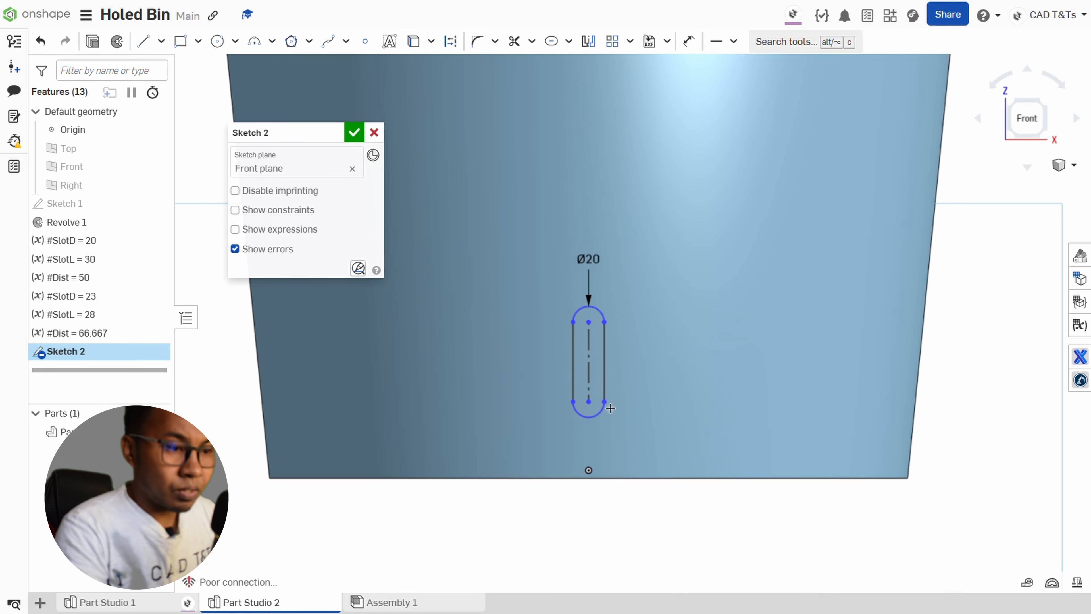
# Lengthen the slot slightly at its lower end and set its diameter to the #SlotD variable.
pyautogui.moveTo(597, 402)
pyautogui.mouseDown()
pyautogui.moveTo(588, 436)
pyautogui.moveTo(589, 411)
pyautogui.mouseUp()
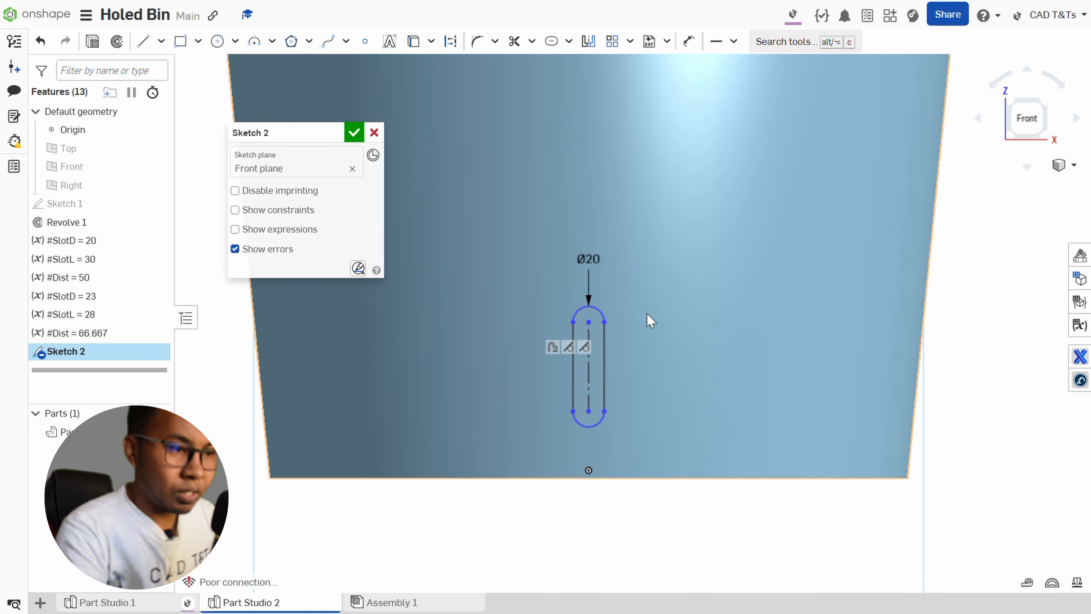
pyautogui.doubleClick(588, 259)
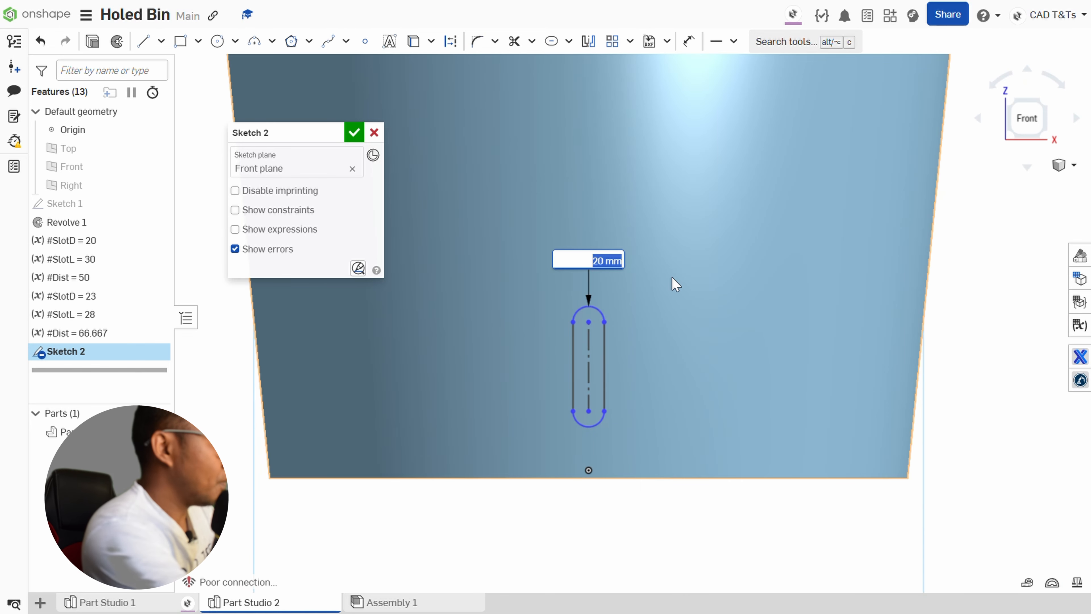
pyautogui.write('#')
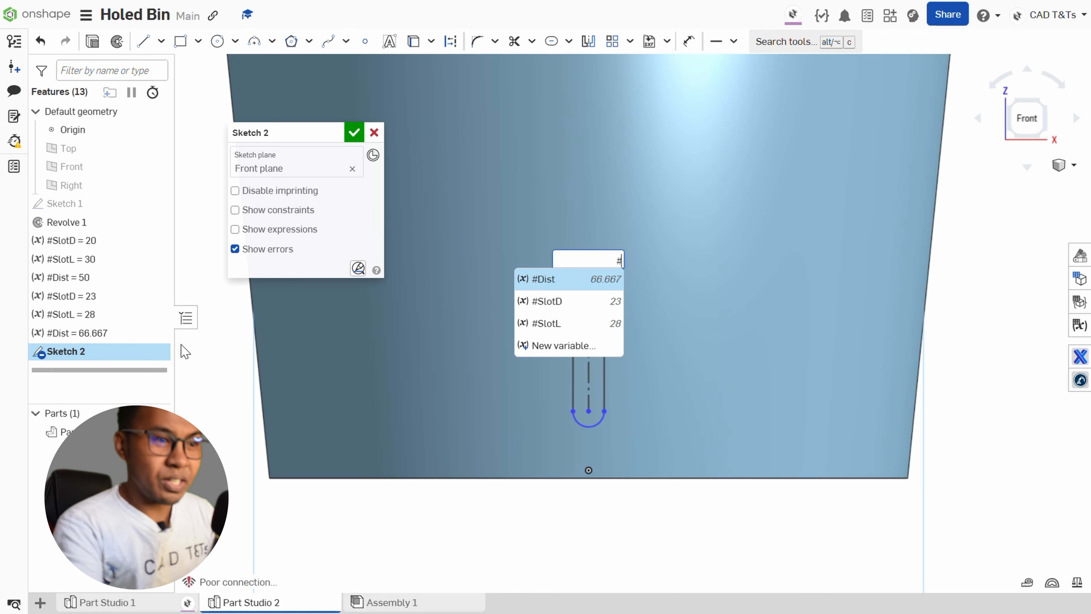
pyautogui.click(568, 302)
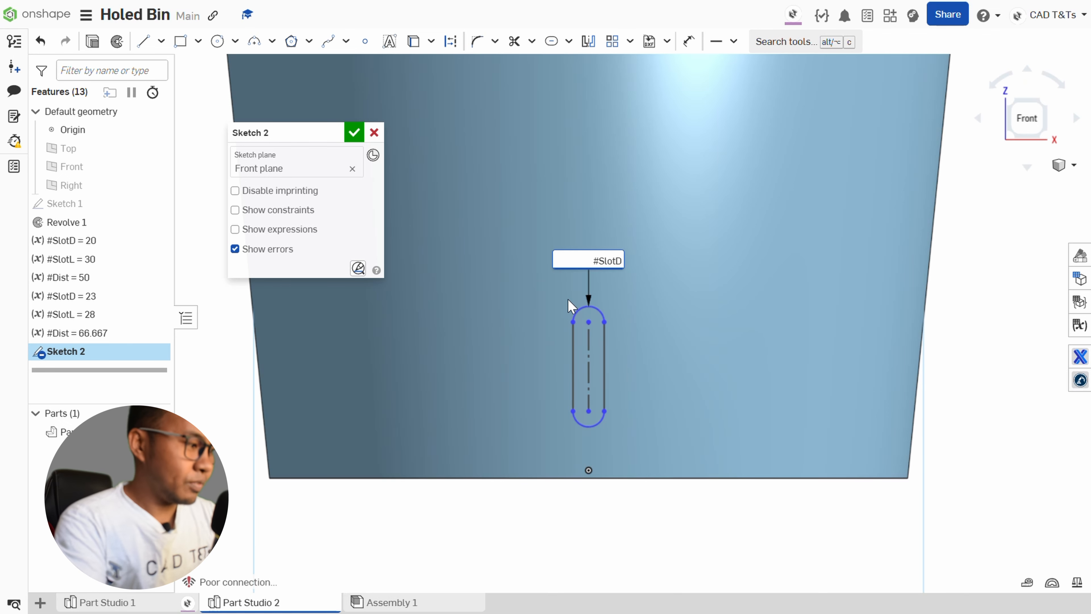
pyautogui.press('Return')
# Dimension the slot's construction centerline with the #SlotL variable and finish the sketch.
pyautogui.click(590, 343)
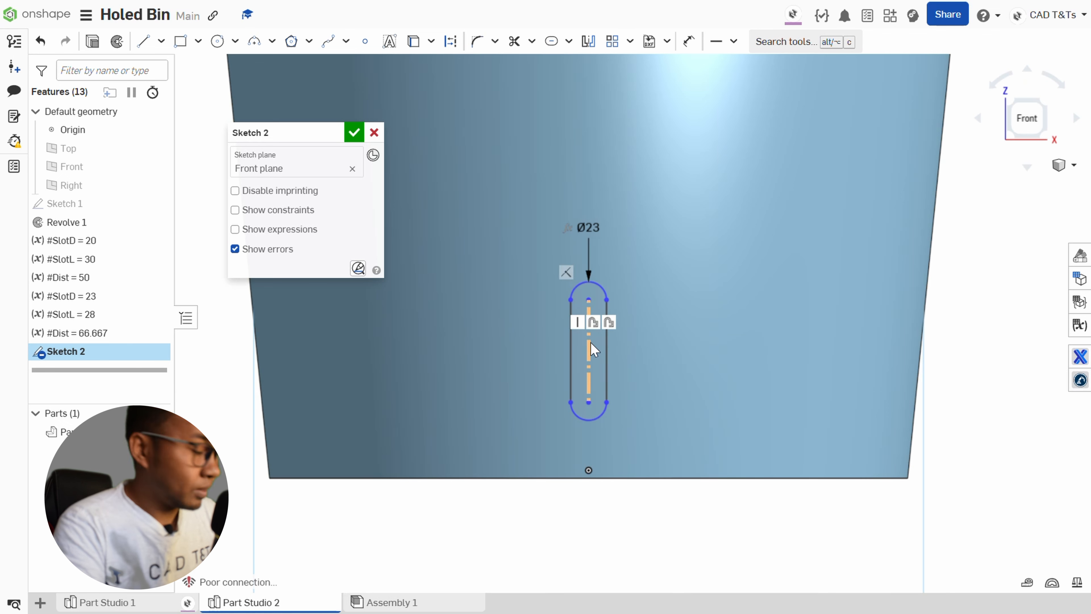
pyautogui.press('d')
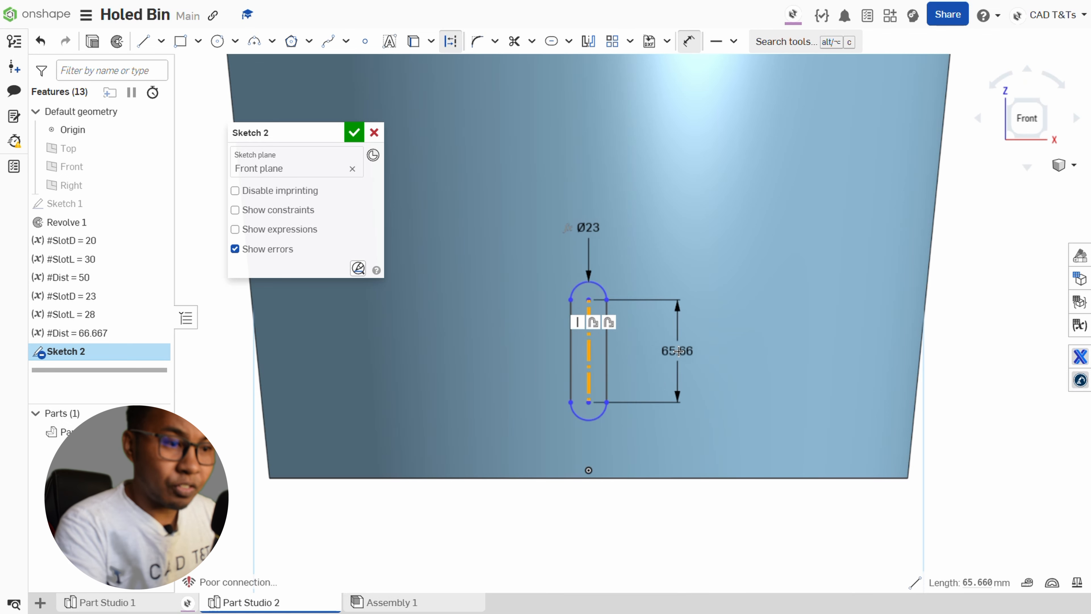
pyautogui.click(682, 352)
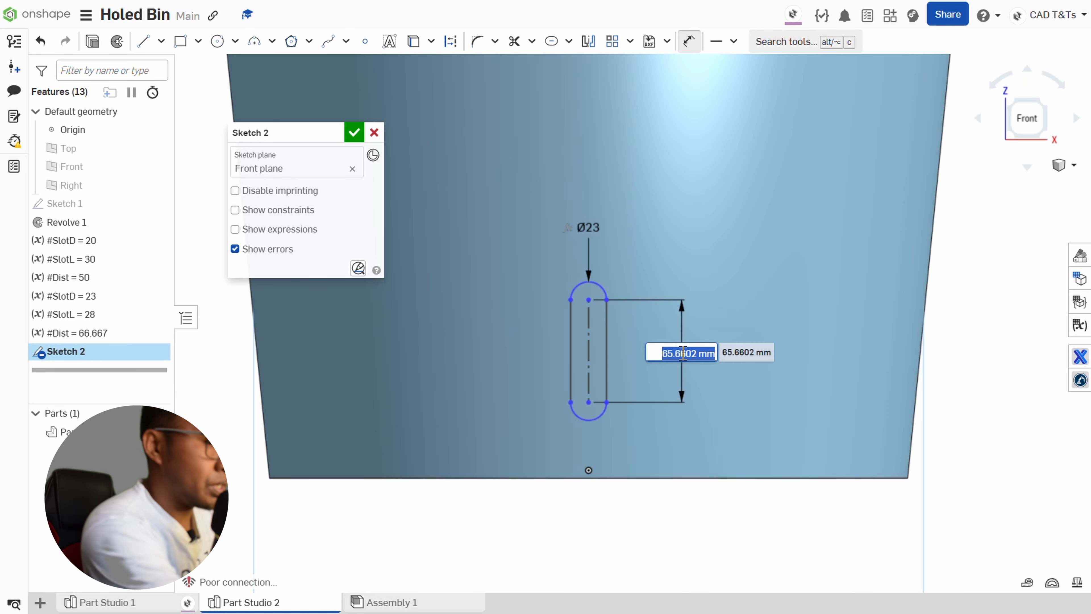
pyautogui.write('#')
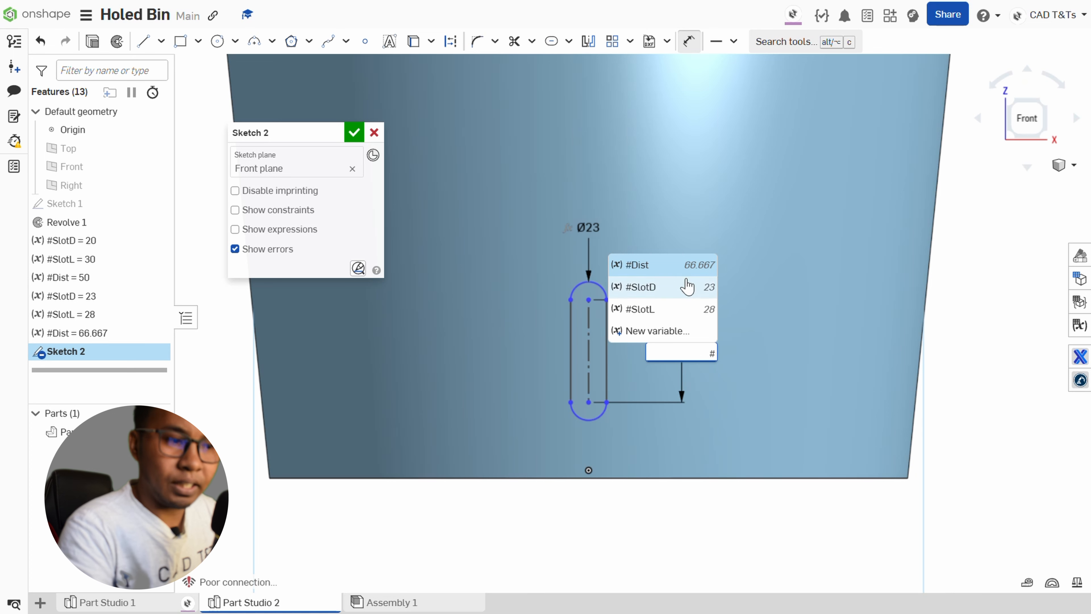
pyautogui.click(673, 309)
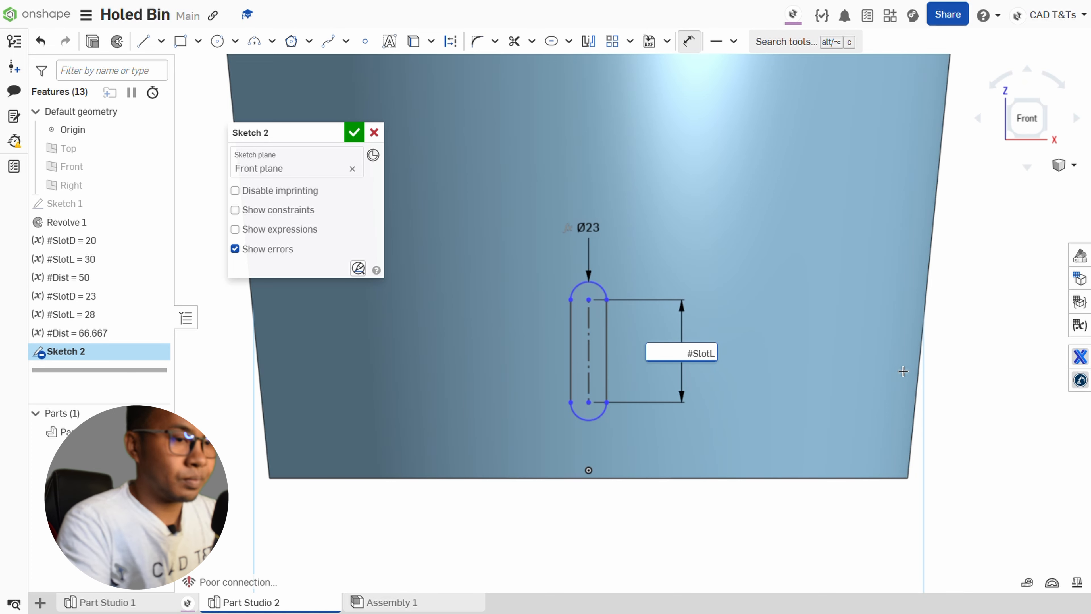
pyautogui.press('Return')
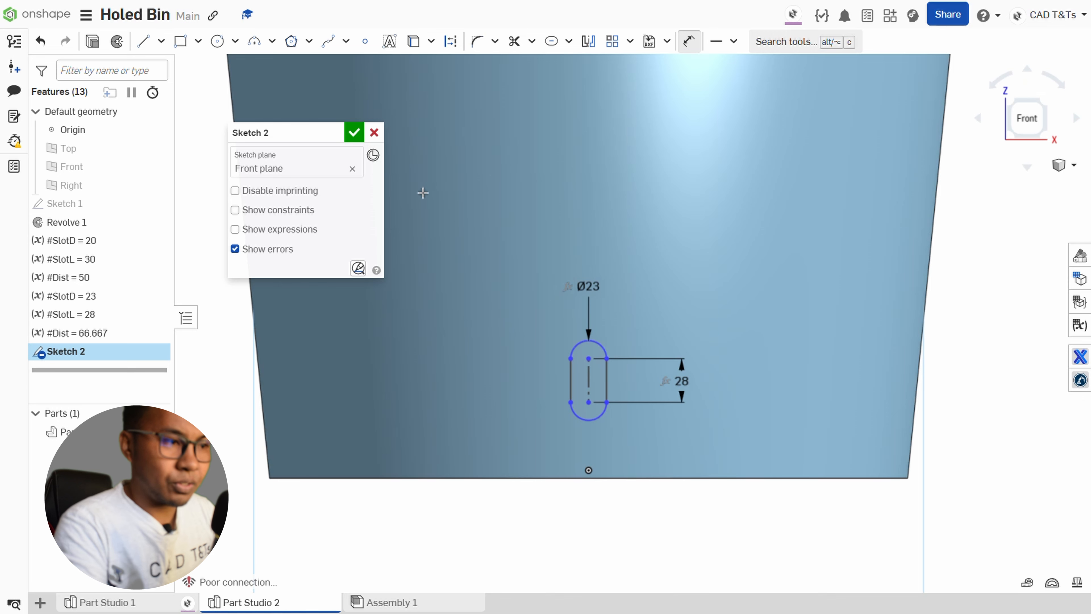
pyautogui.click(354, 133)
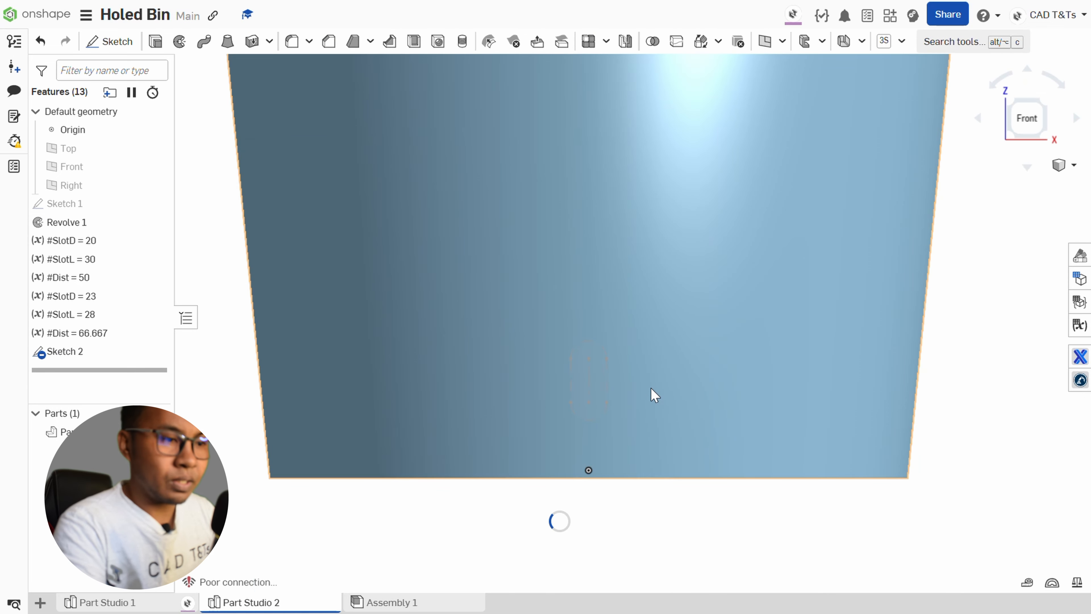
# Cut the Sketch 2 slot through the bin wall with a solid Remove extrude set to Through all.
pyautogui.scroll(-5, 650, 388)
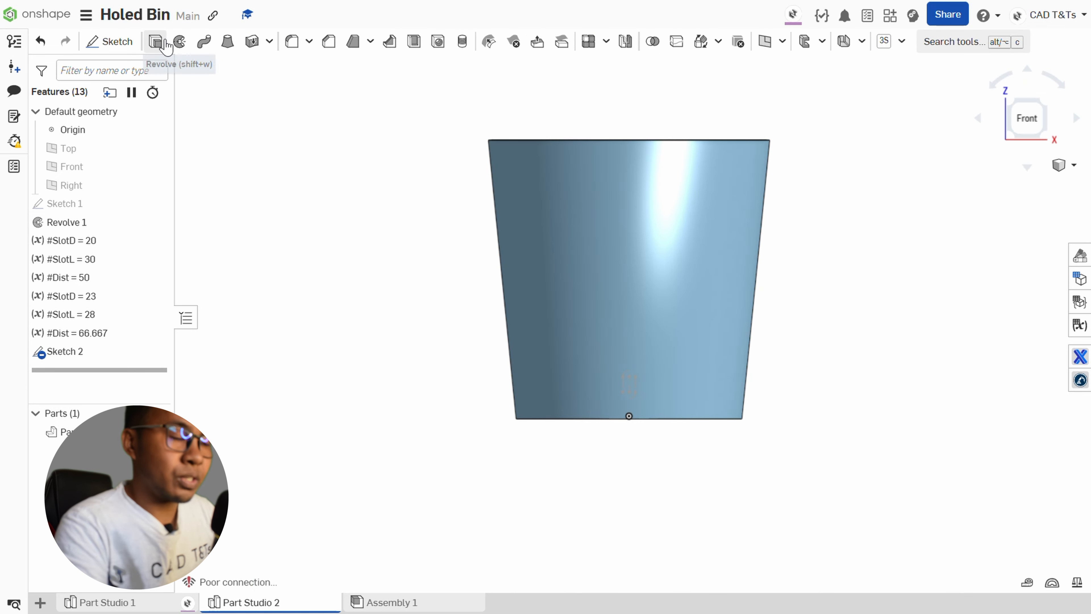
pyautogui.click(155, 41)
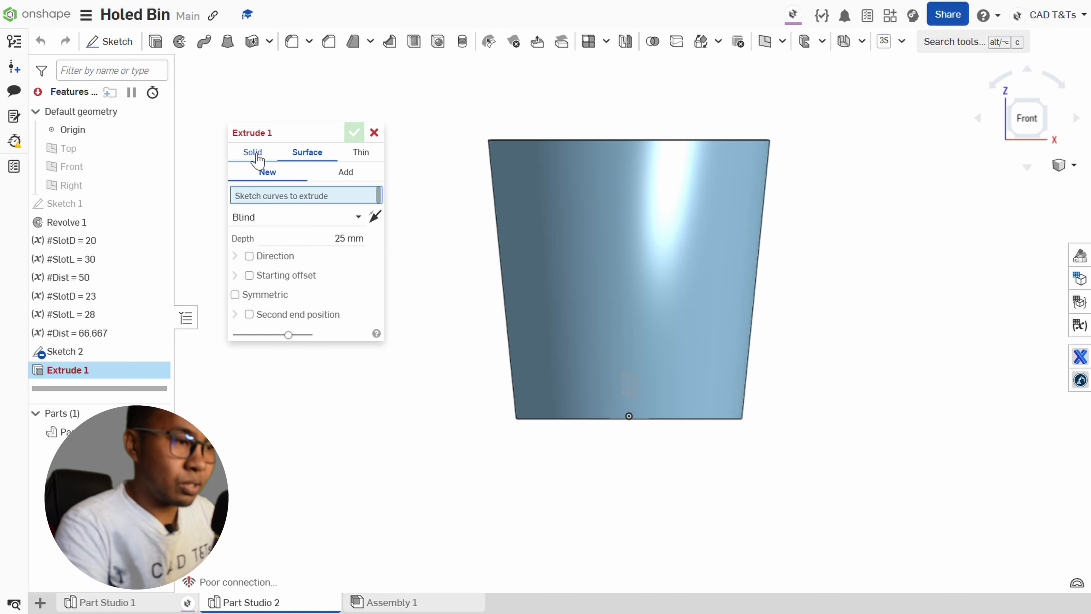
pyautogui.click(254, 153)
pyautogui.click(312, 172)
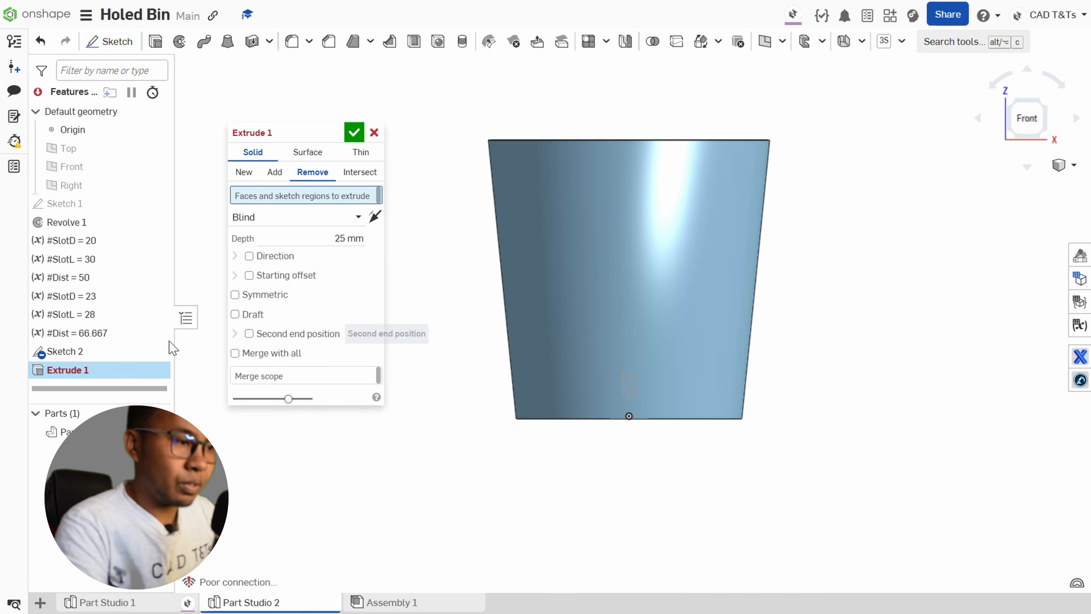
pyautogui.click(85, 358)
pyautogui.click(334, 231)
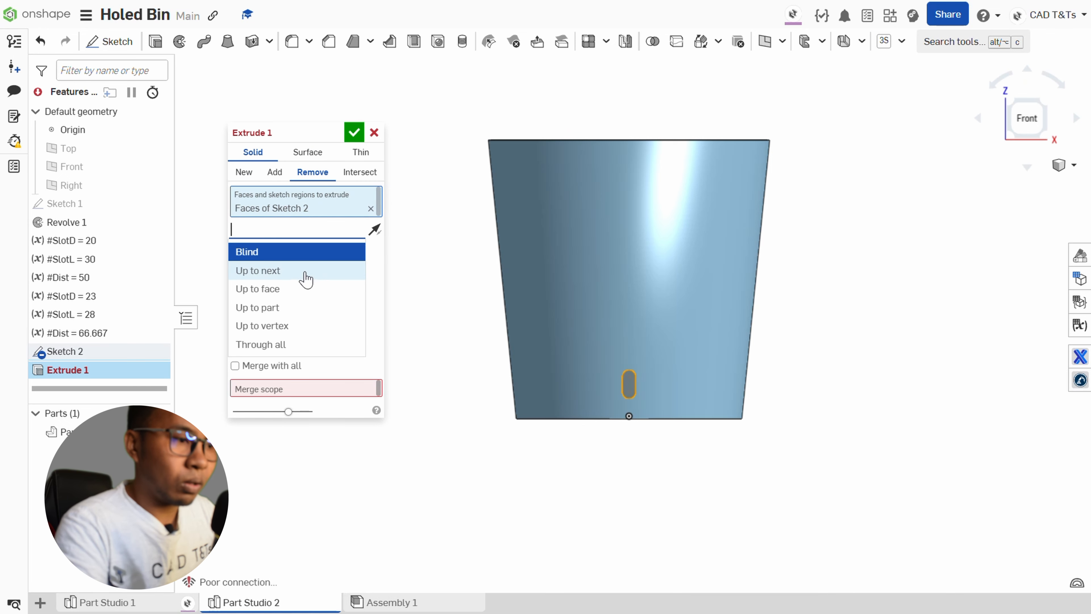
pyautogui.click(292, 344)
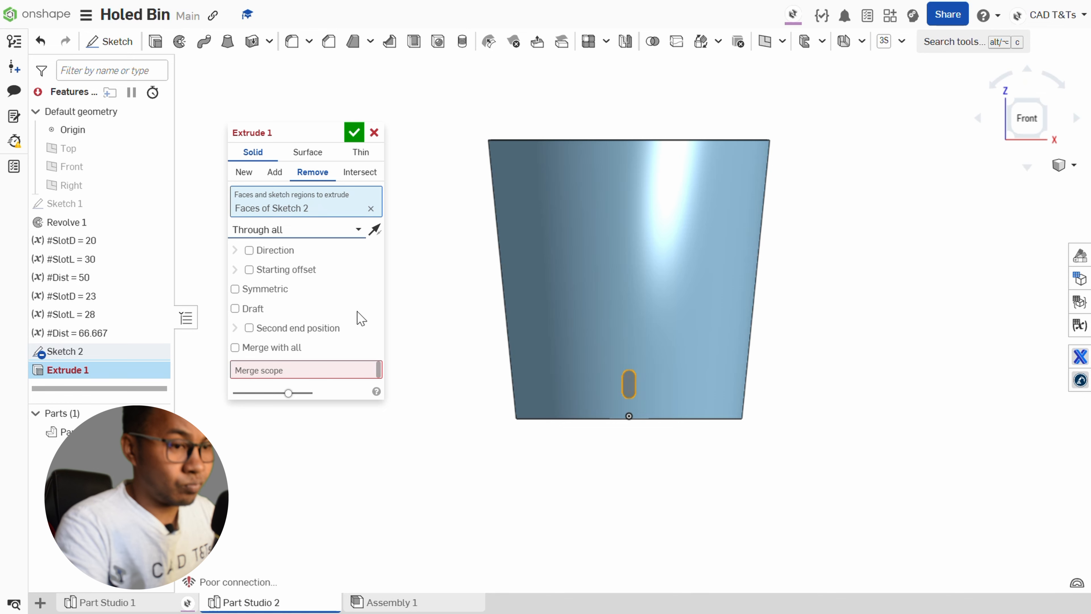
pyautogui.moveTo(497, 286); pyautogui.dragTo(407, 269, button='right')
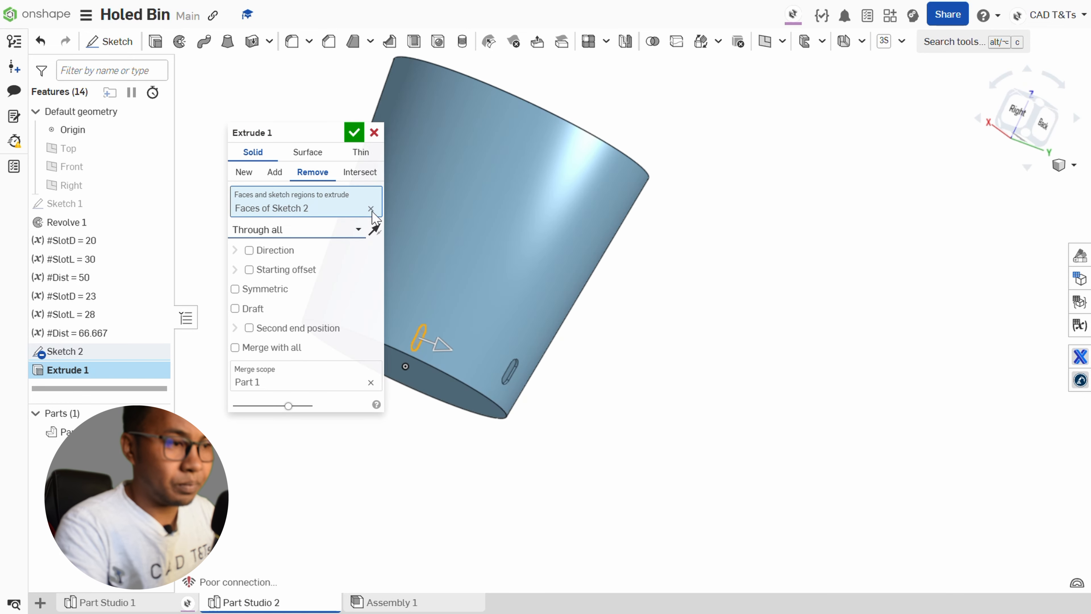
pyautogui.click(354, 132)
# Show Sketch 1 so its vertical axis line is available inside the bin.
pyautogui.scroll(-3, 757, 399)
pyautogui.moveTo(757, 399); pyautogui.dragTo(701, 391, button='right')
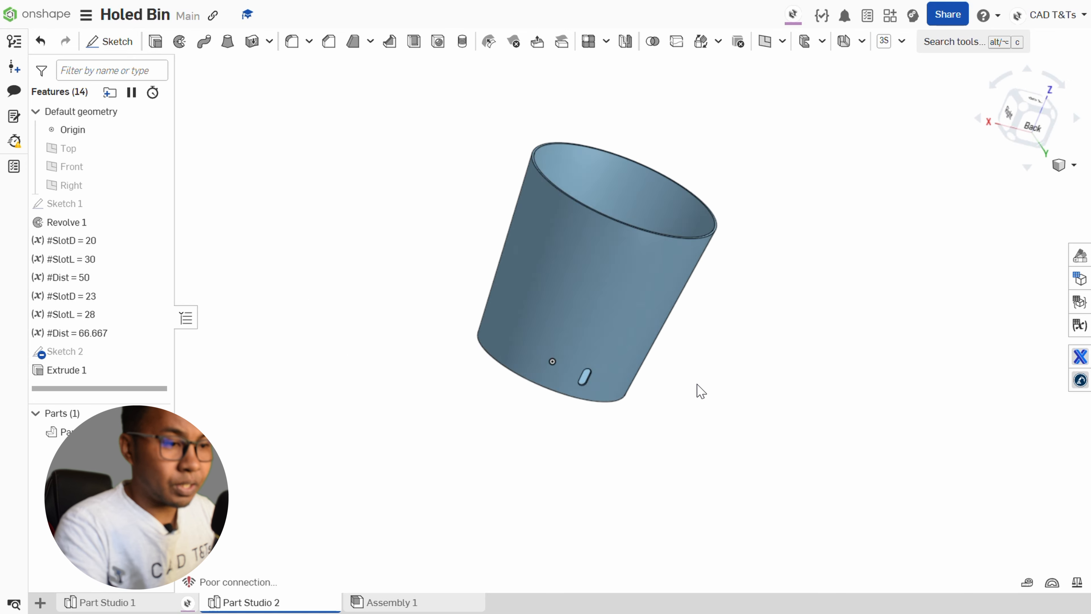
pyautogui.hotkey('shift', '2')
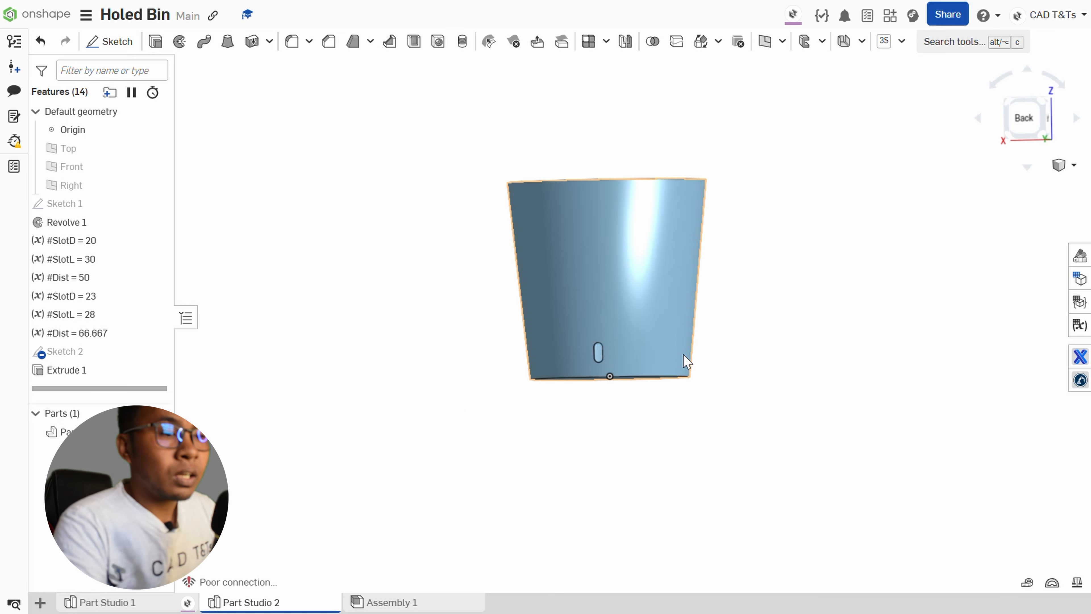
pyautogui.moveTo(332, 291); pyautogui.dragTo(333, 319, button='right')
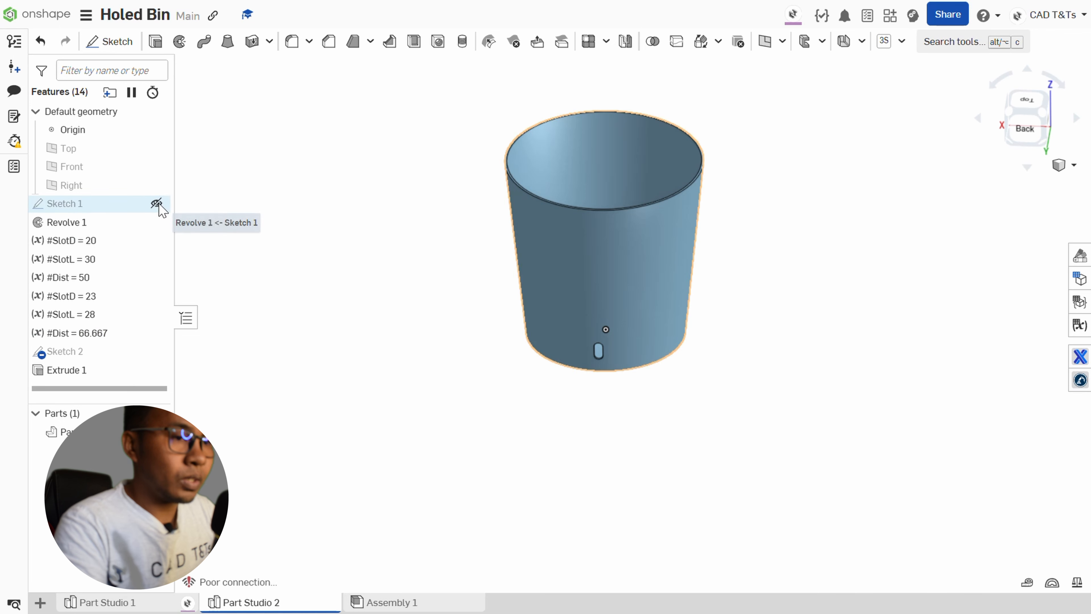
pyautogui.click(157, 203)
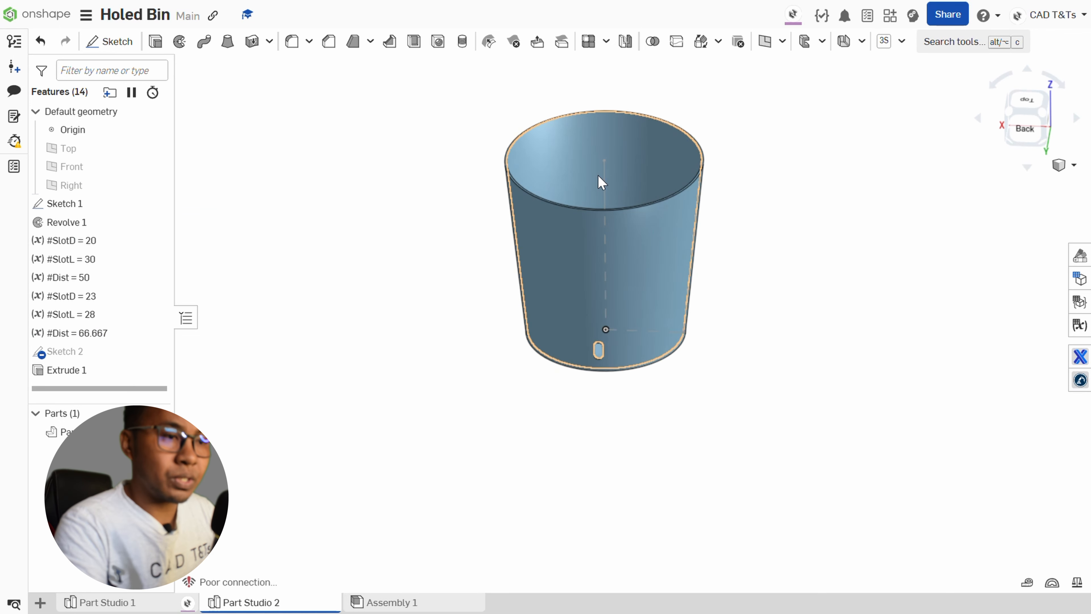
pyautogui.scroll(-2, 333, 317)
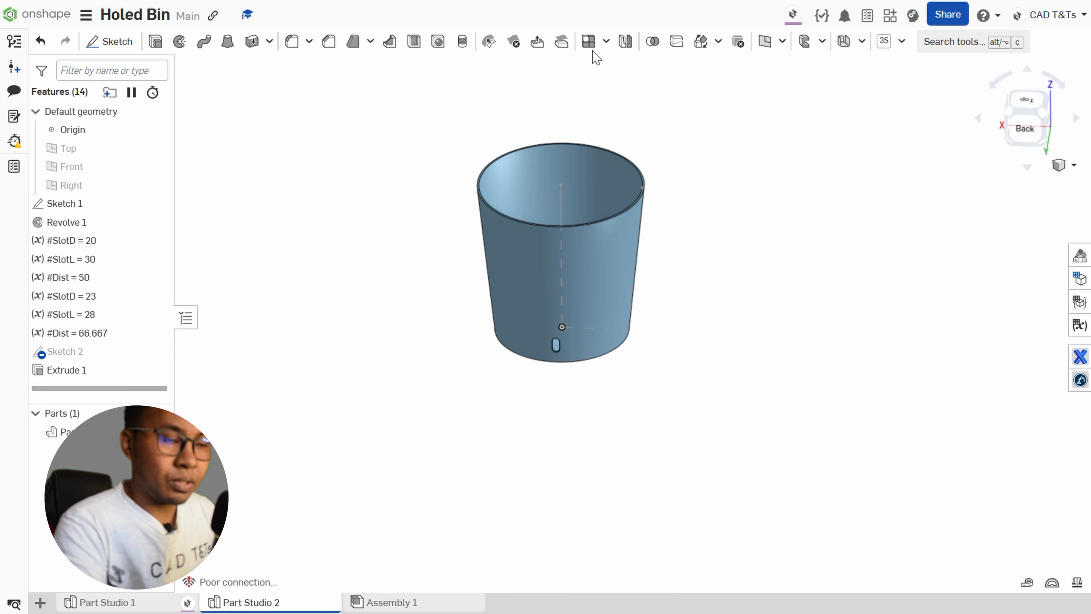
# Start a linear pattern of the Feature pattern type with Reapply features enabled.
pyautogui.click(588, 41)
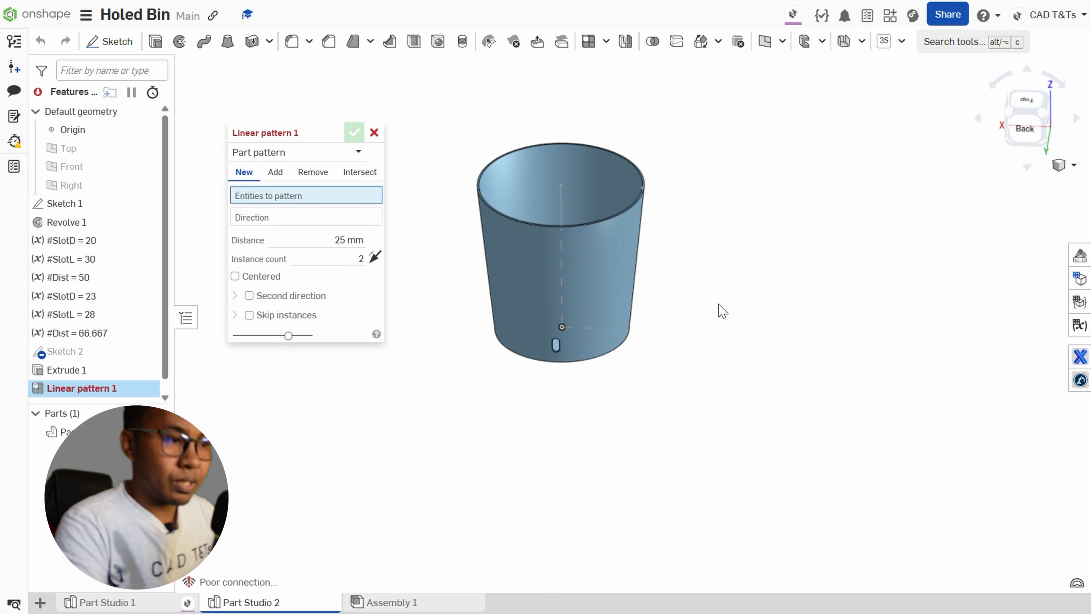
pyautogui.click(1026, 129)
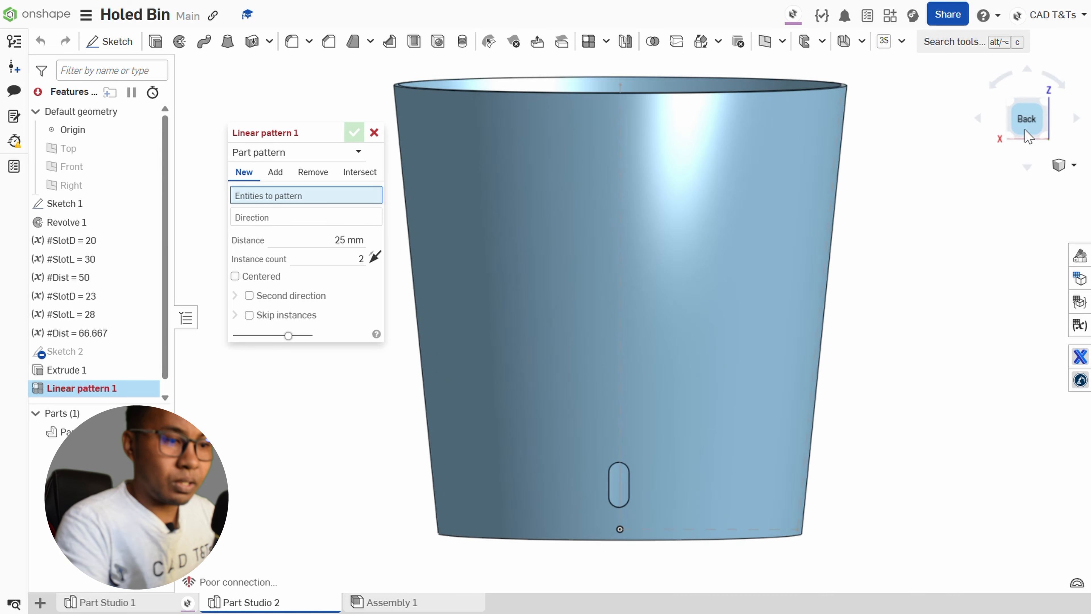
pyautogui.scroll(-6, 806, 353)
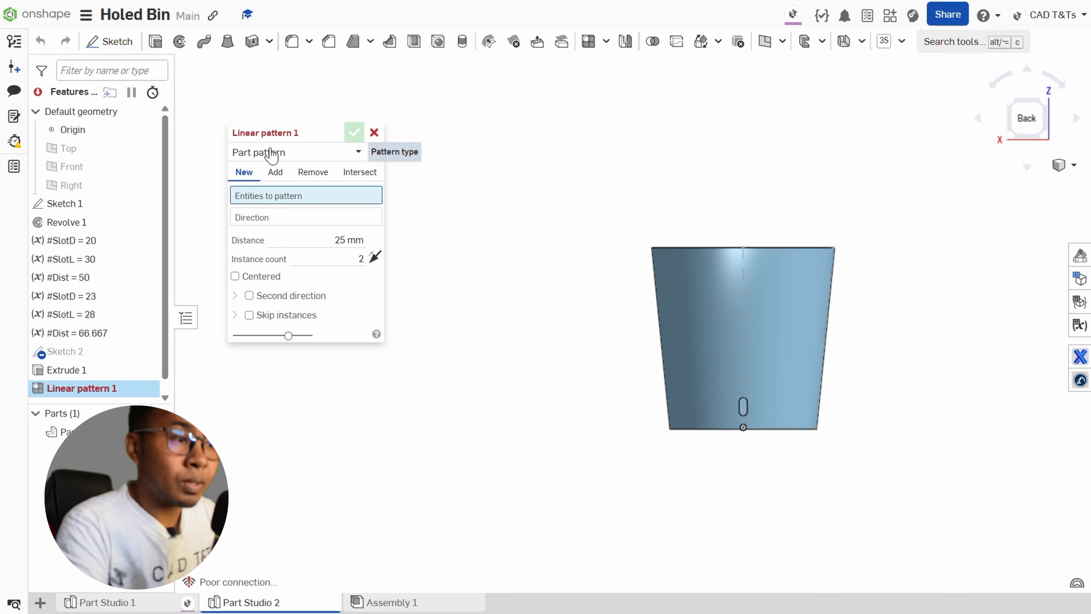
pyautogui.click(317, 155)
pyautogui.click(311, 194)
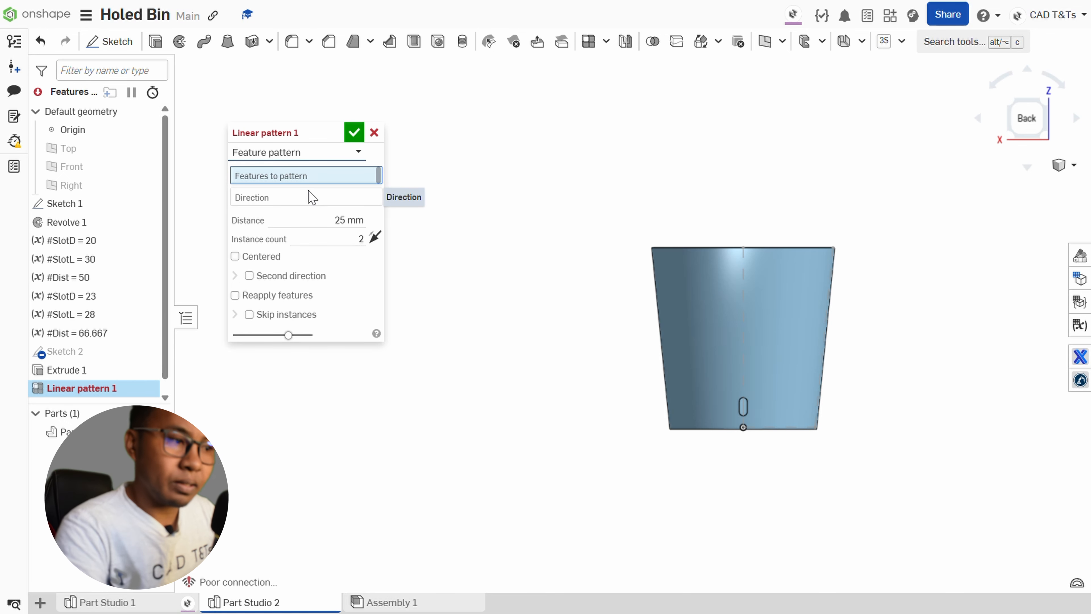
pyautogui.click(235, 296)
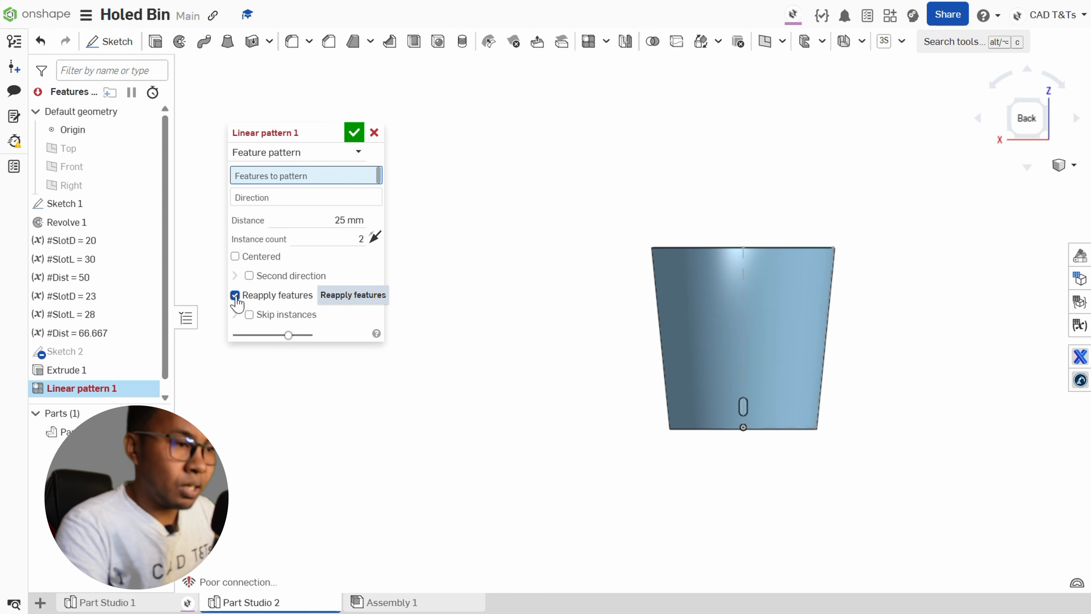
# Set the linear pattern's distance to #Dist and its instance count to 7.
pyautogui.click(347, 220)
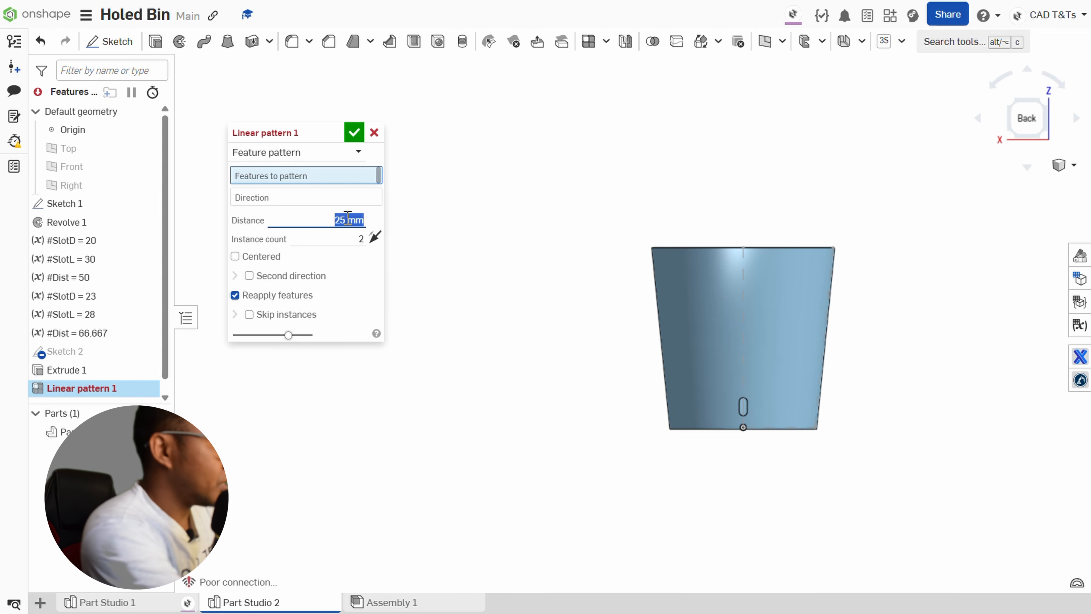
pyautogui.write('#')
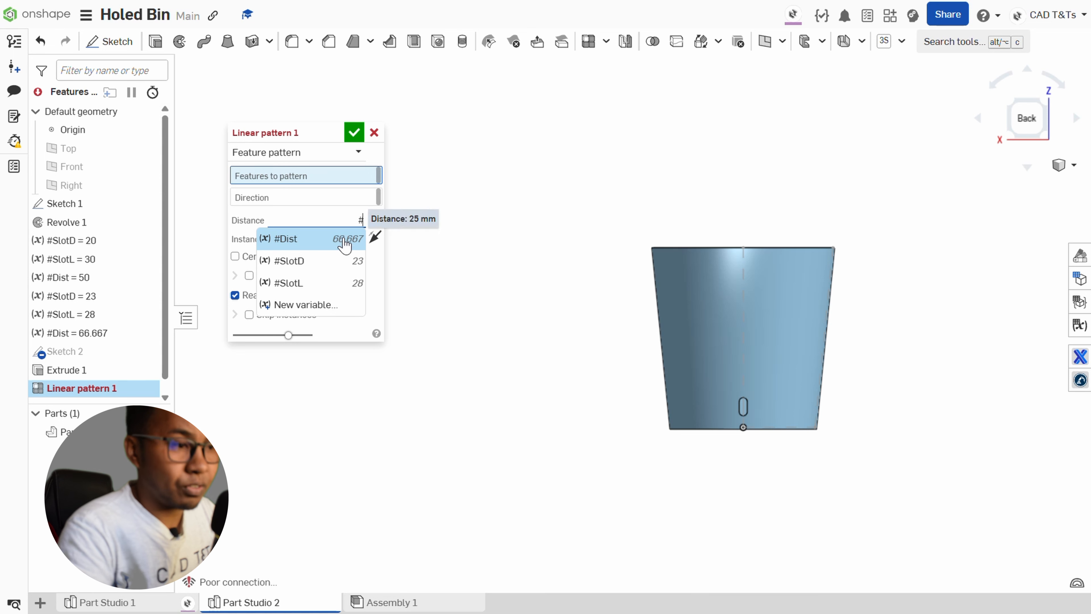
pyautogui.click(343, 242)
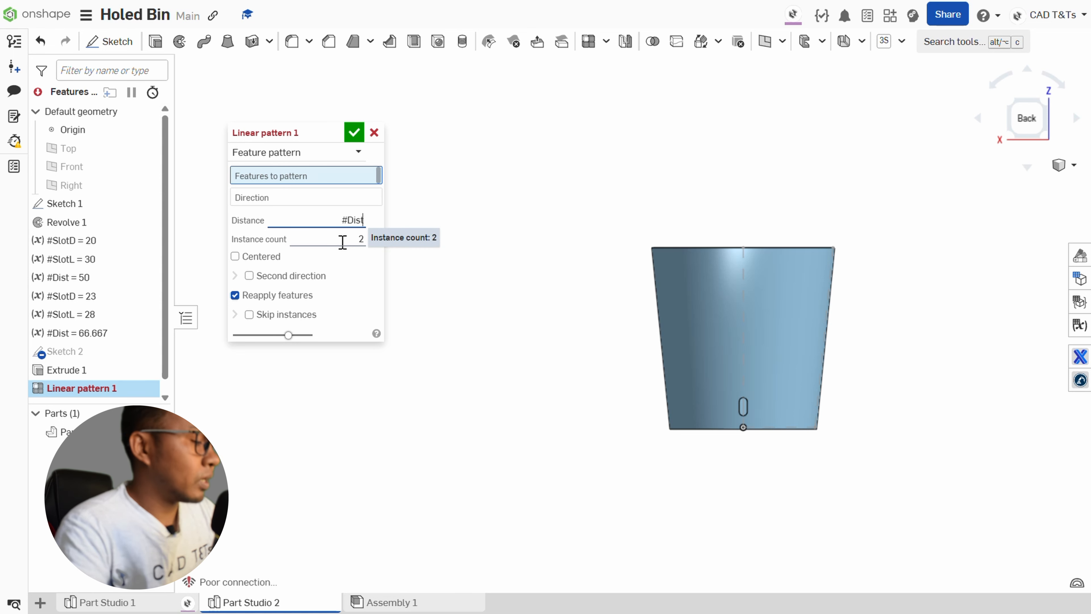
pyautogui.click(342, 241)
pyautogui.write('7')
pyautogui.click(504, 276)
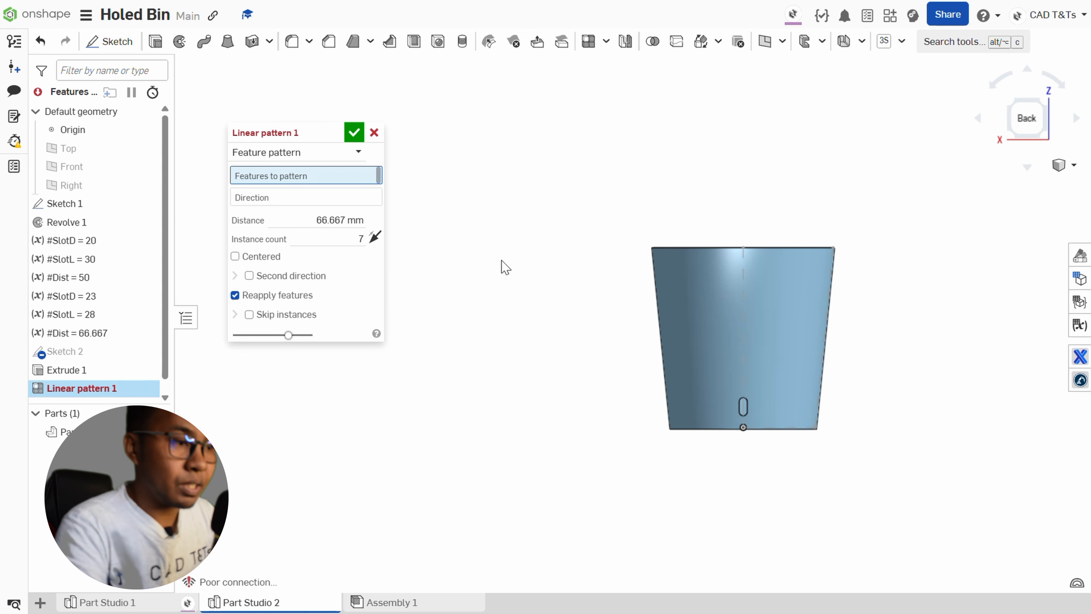
# Use the vertical axis line of Sketch 1 as the pattern direction and add Extrude 1 to the features to pattern.
pyautogui.click(377, 203)
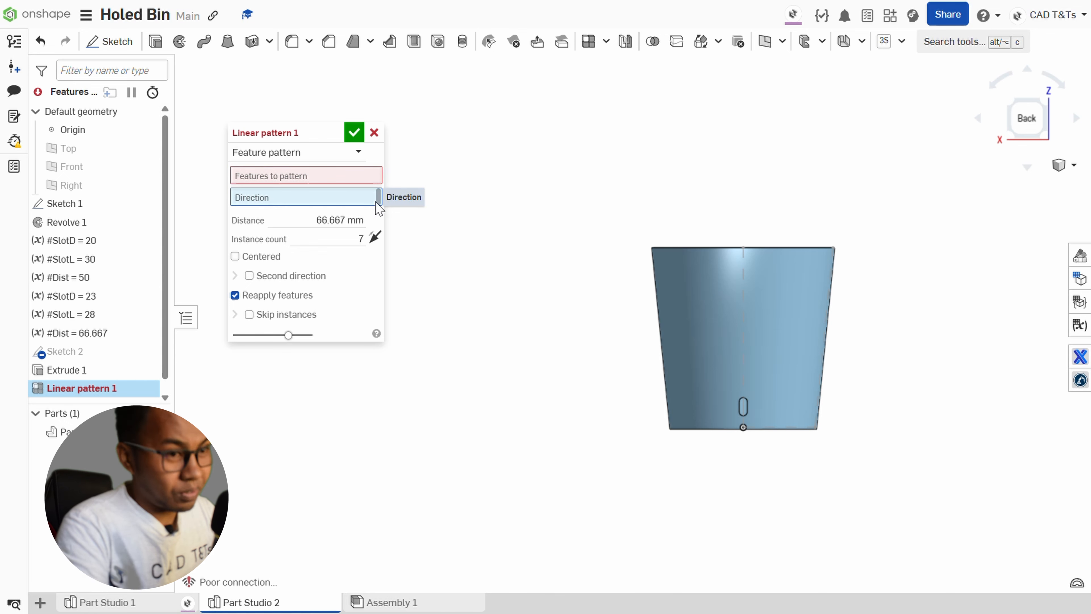
pyautogui.moveTo(749, 236); pyautogui.dragTo(748, 252, button='right')
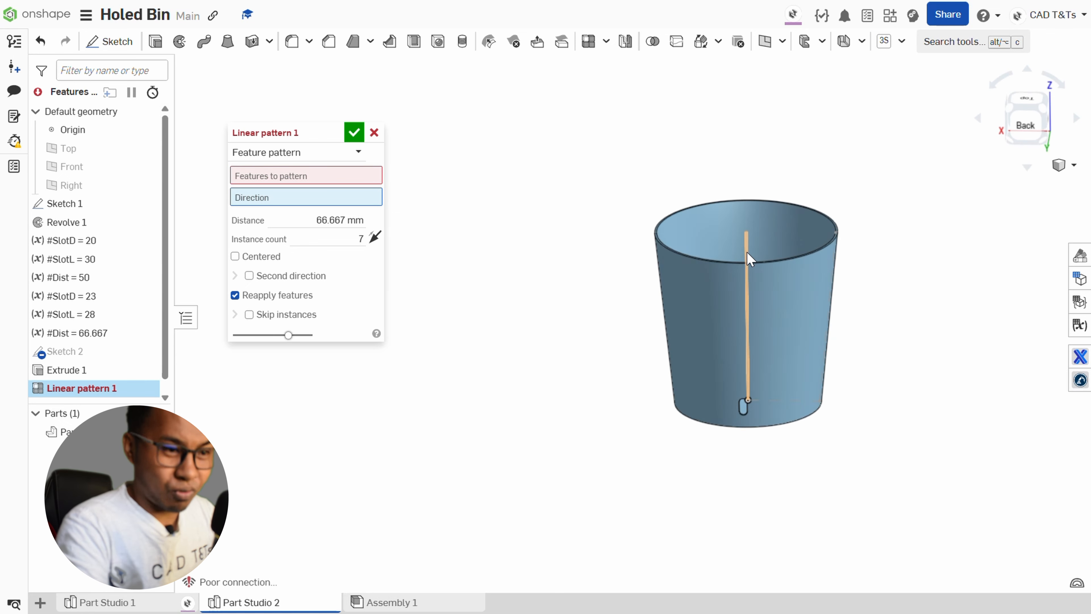
pyautogui.click(747, 252)
pyautogui.click(304, 178)
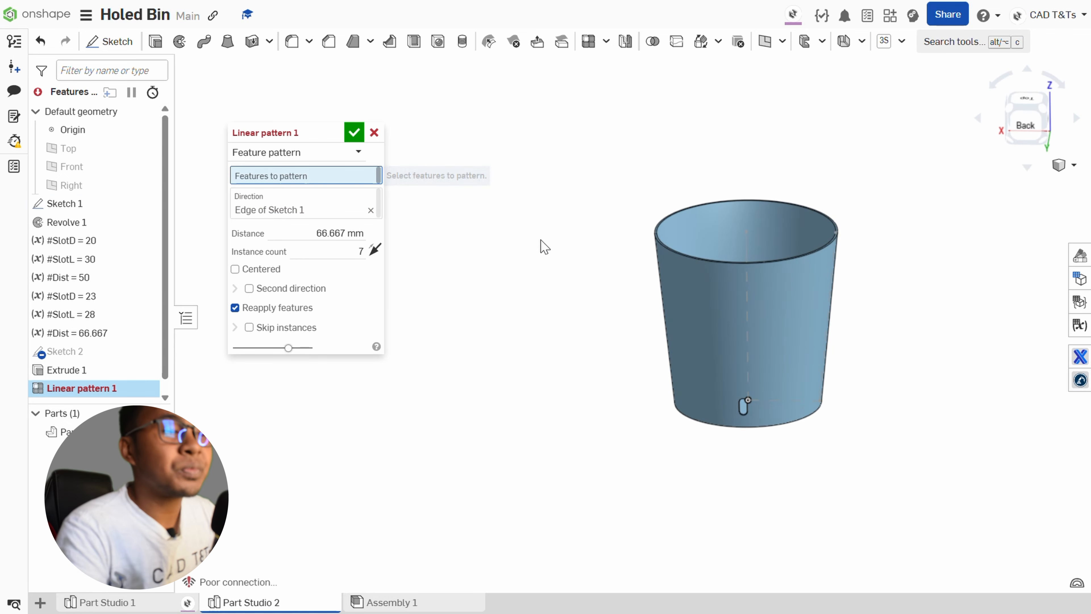
pyautogui.moveTo(489, 408); pyautogui.dragTo(489, 395, button='right')
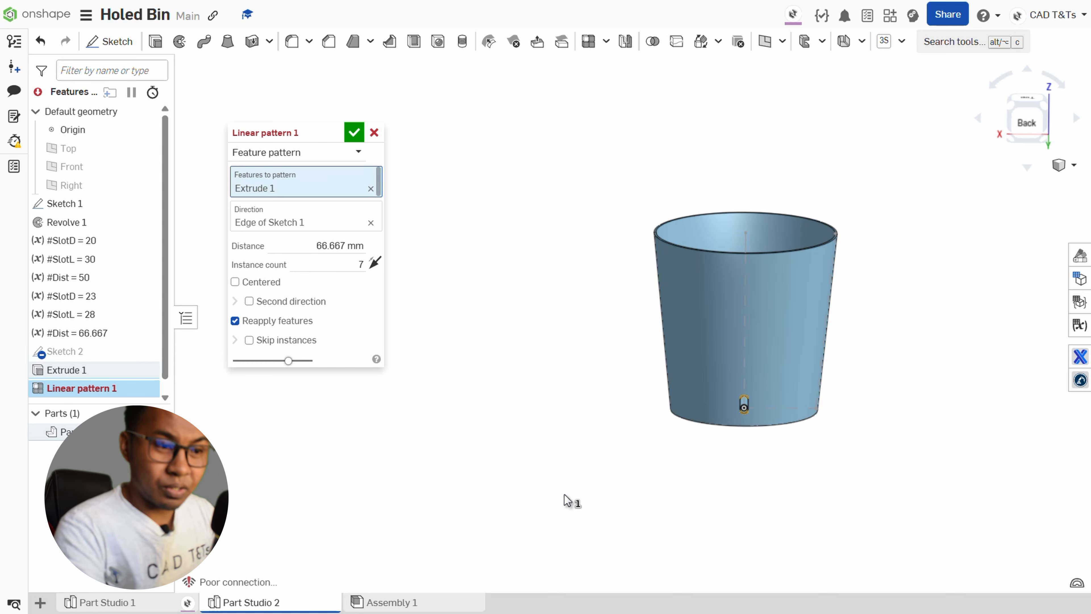
# Flip the linear pattern's direction so the slot copies run up the bin wall, and view the bin from the back.
pyautogui.scroll(4, 763, 404)
pyautogui.moveTo(763, 407)
pyautogui.mouseDown(button='right')
pyautogui.moveTo(765, 377)
pyautogui.moveTo(770, 419)
pyautogui.mouseUp(button='right')
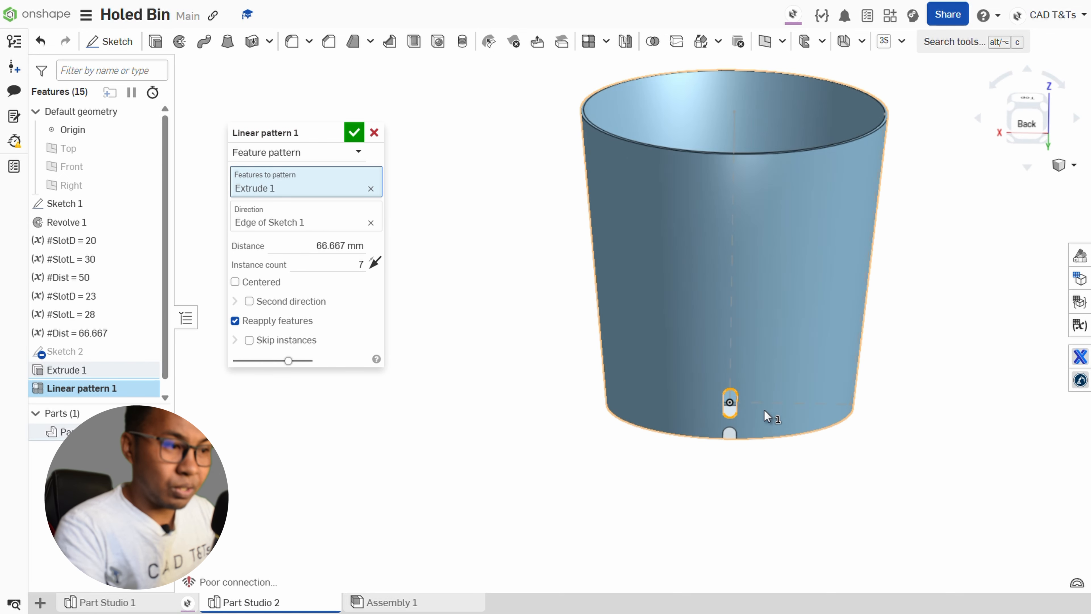
pyautogui.click(381, 268)
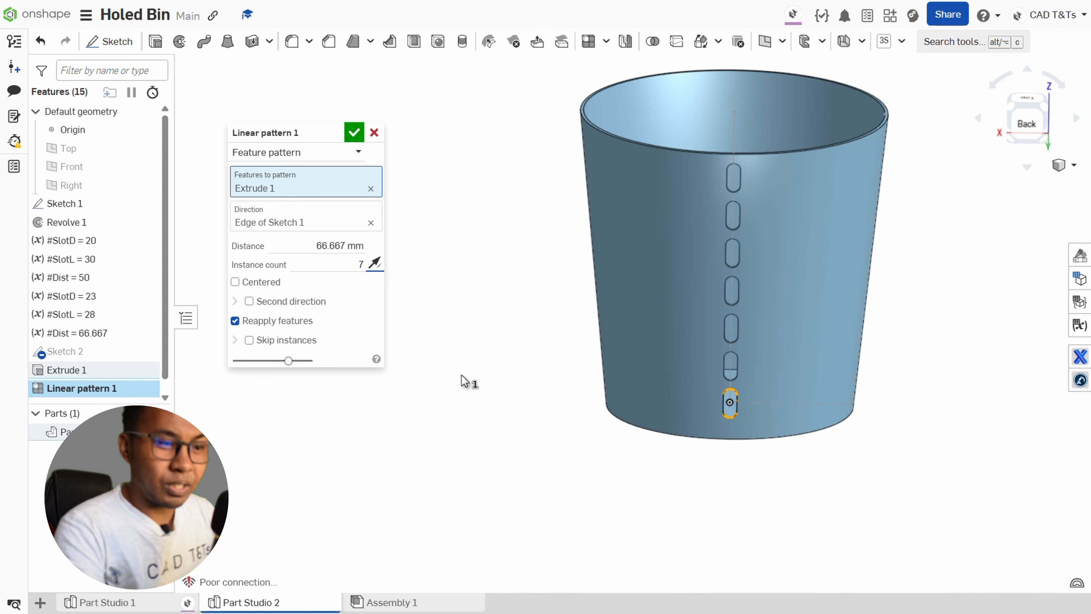
pyautogui.moveTo(465, 392); pyautogui.dragTo(509, 399, button='right')
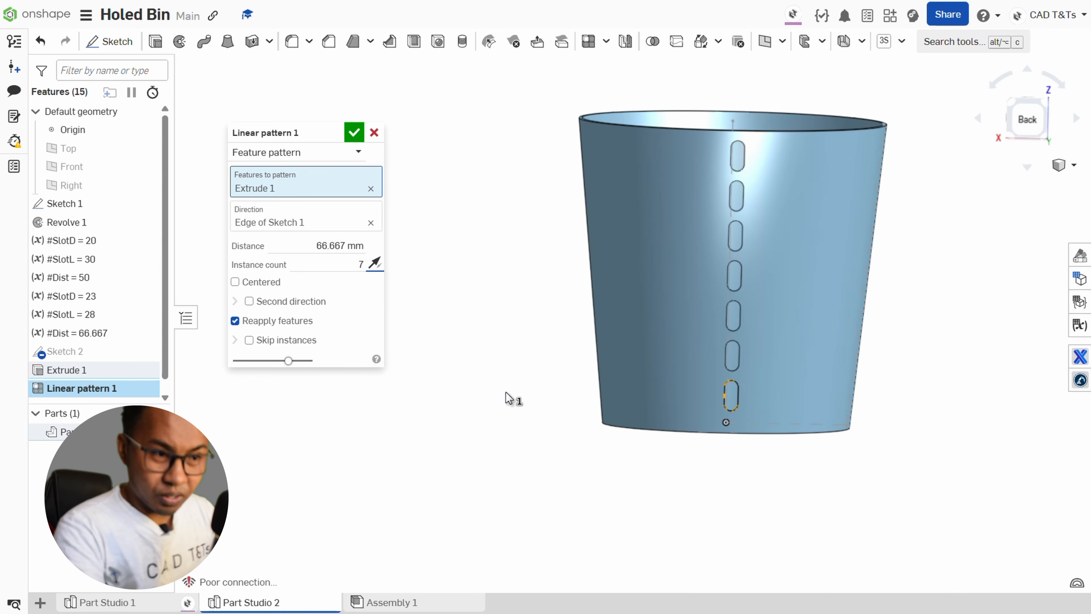
pyautogui.click(1027, 122)
pyautogui.scroll(5, 779, 378)
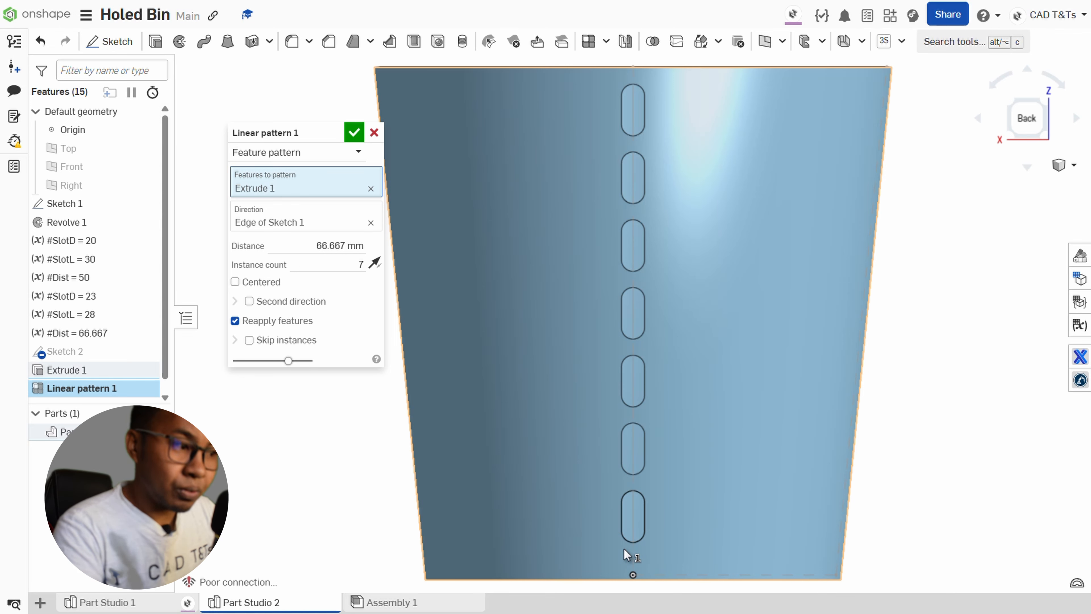
# Add Sketch 2 and the variables #SlotL = 28 and #SlotD = 23 to the features to pattern, and accept the linear pattern.
pyautogui.click(88, 356)
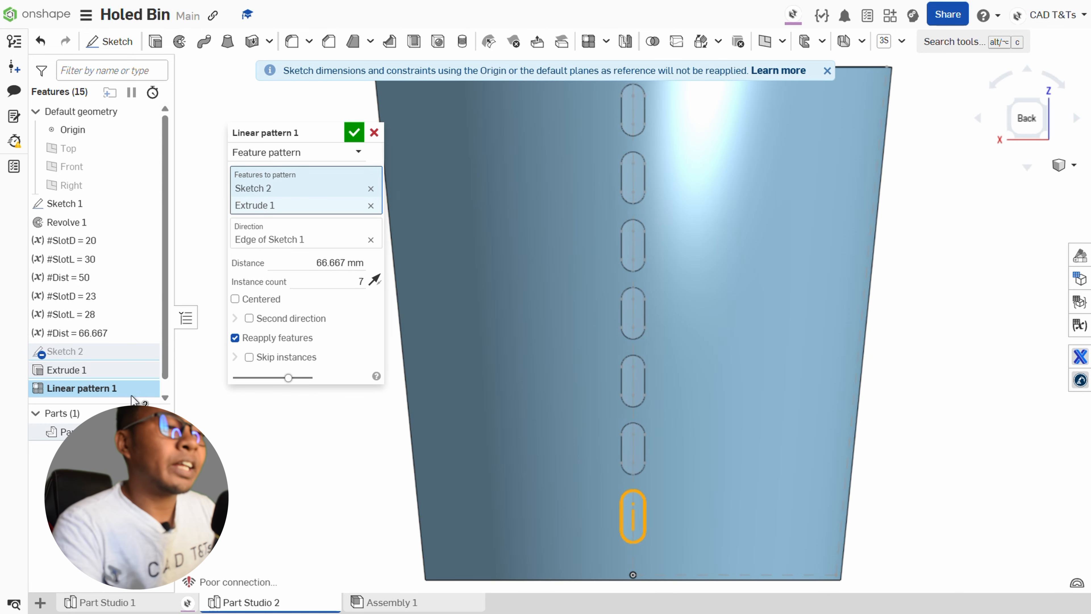
pyautogui.click(81, 314)
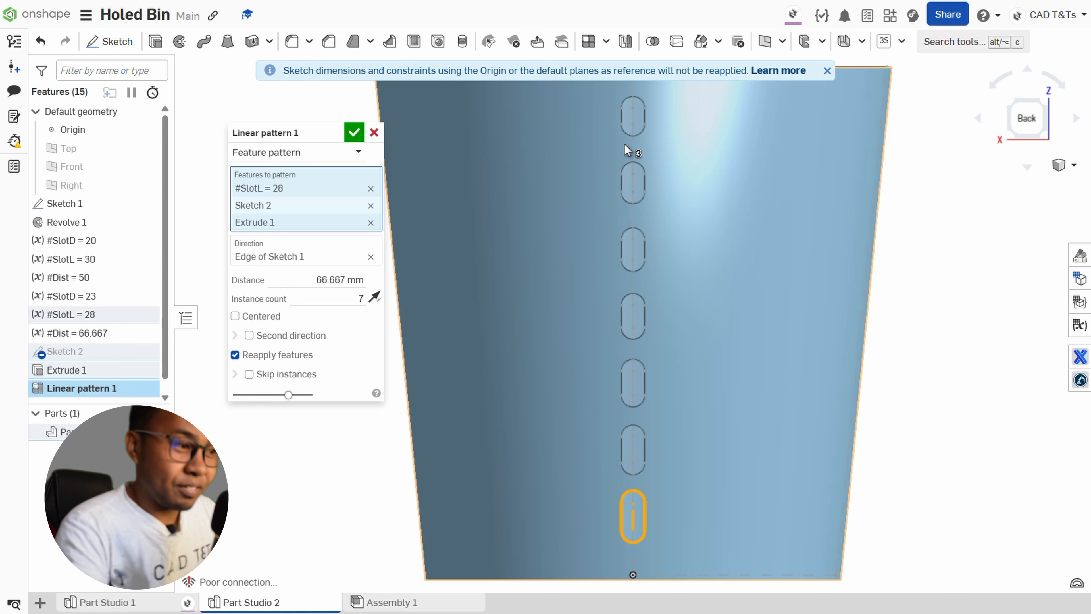
pyautogui.click(86, 297)
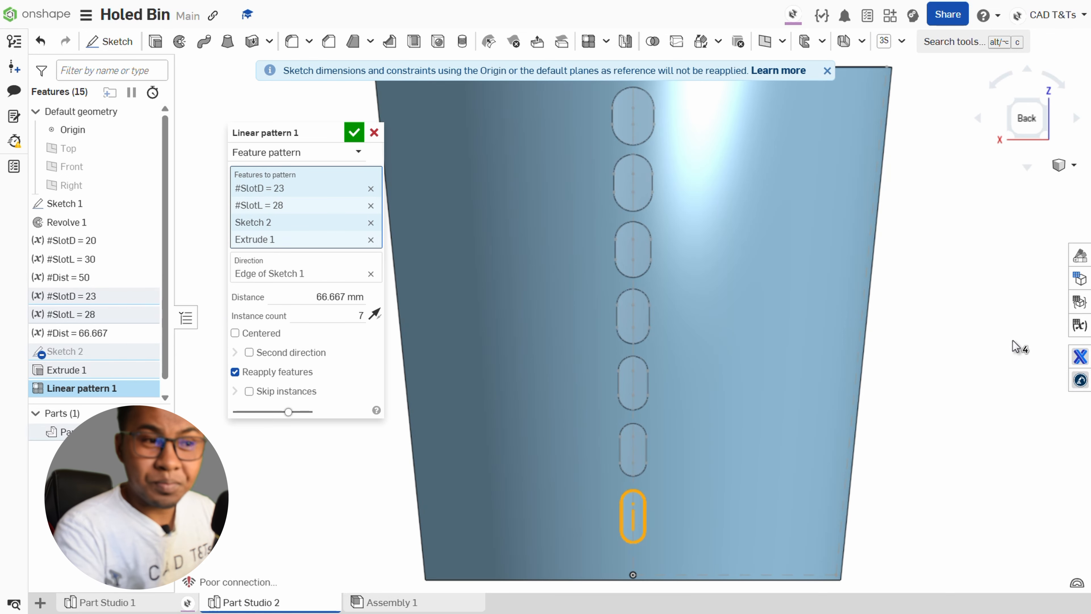
pyautogui.scroll(-2, 1016, 346)
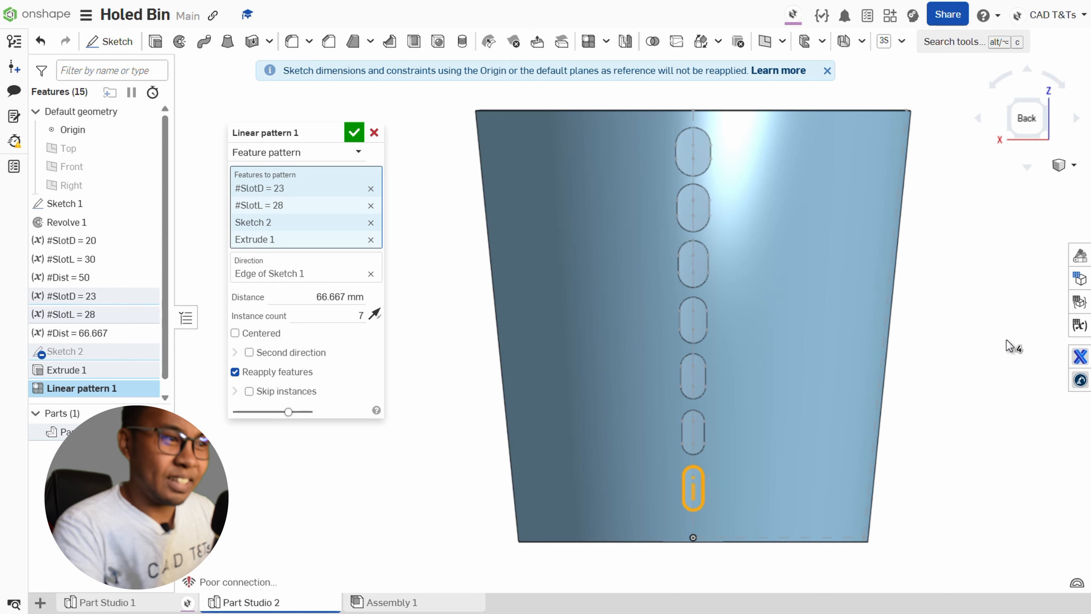
pyautogui.click(351, 136)
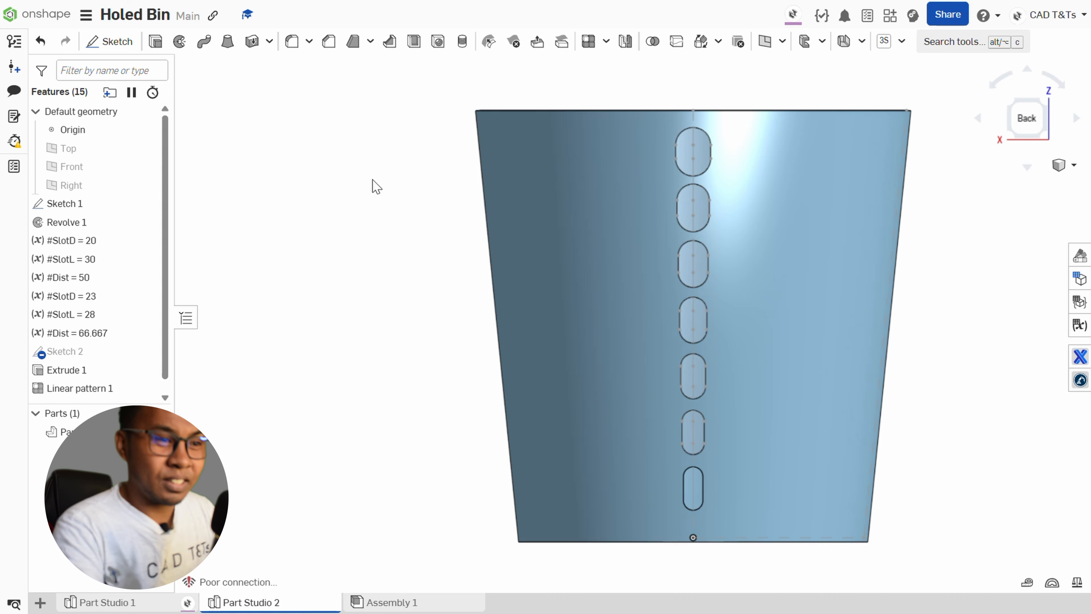
# Start a circular pattern of the Feature pattern type.
pyautogui.moveTo(377, 186); pyautogui.dragTo(357, 198, button='right')
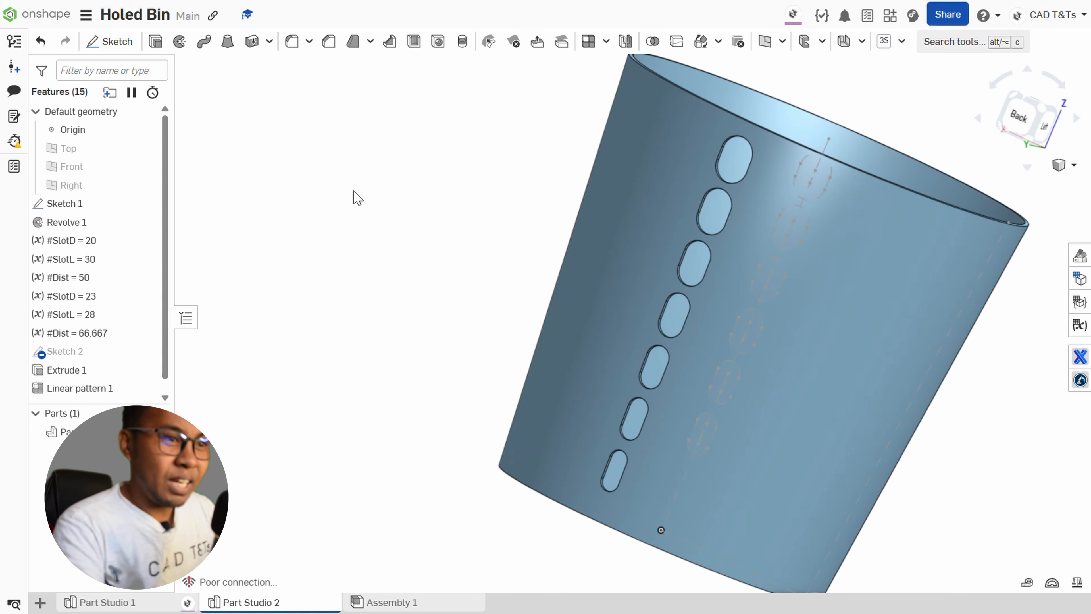
pyautogui.scroll(-3, 459, 208)
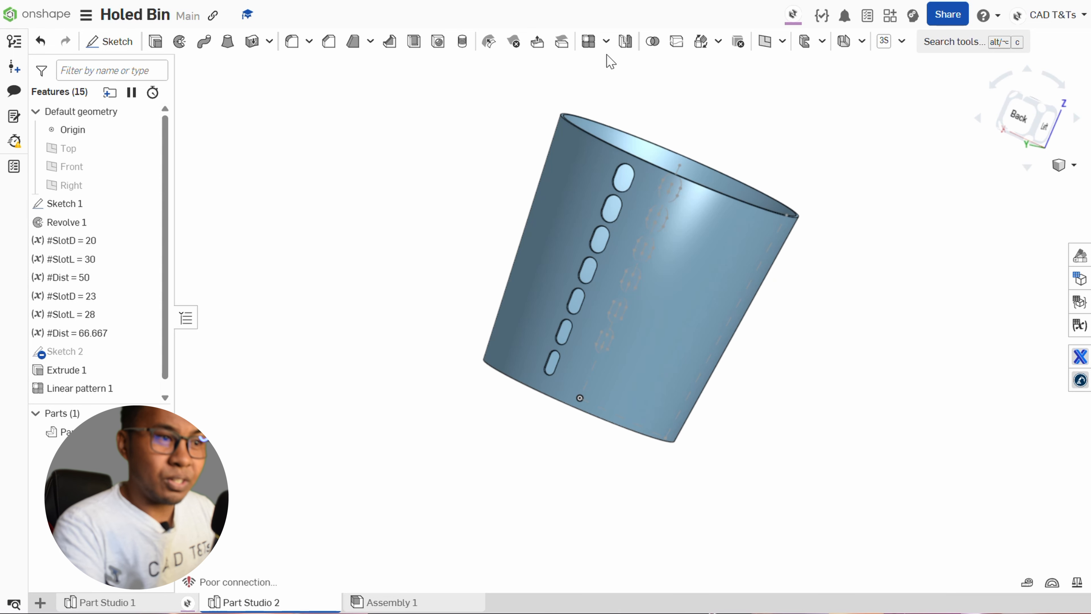
pyautogui.click(606, 41)
pyautogui.click(605, 90)
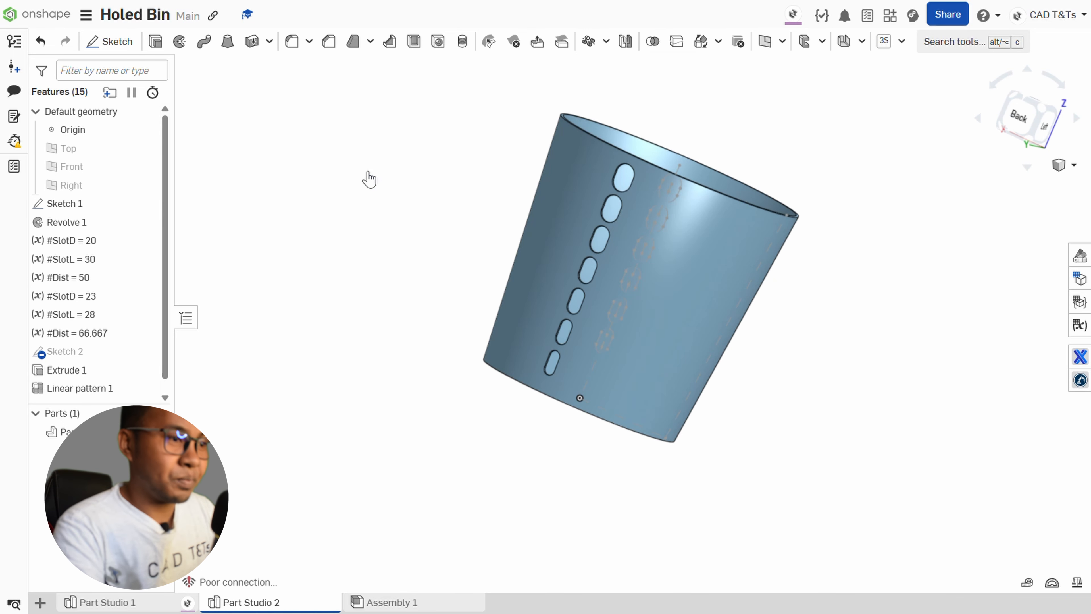
pyautogui.click(275, 151)
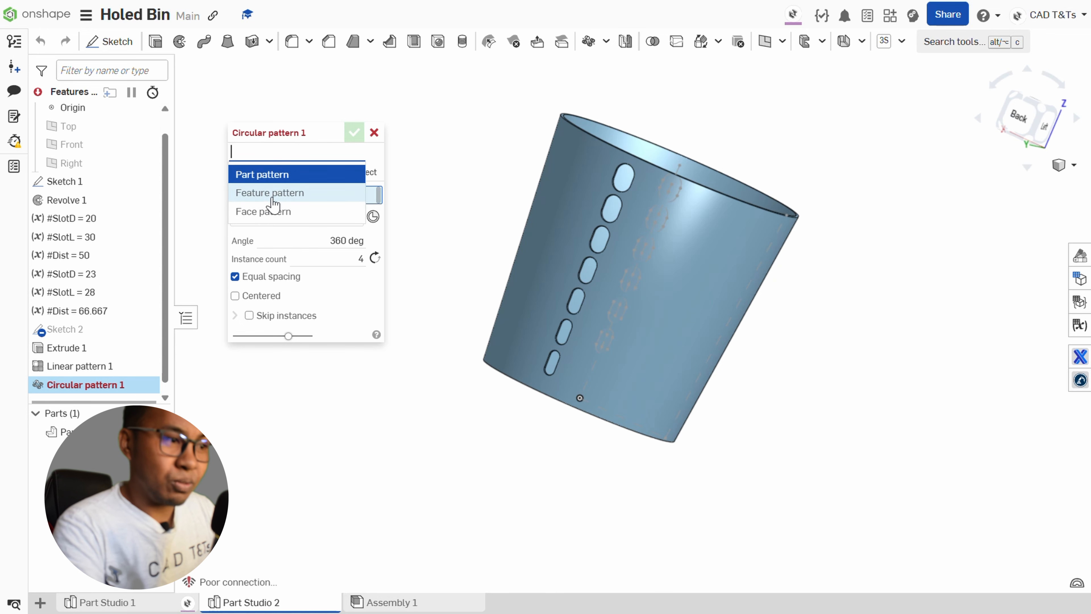
pyautogui.click(274, 195)
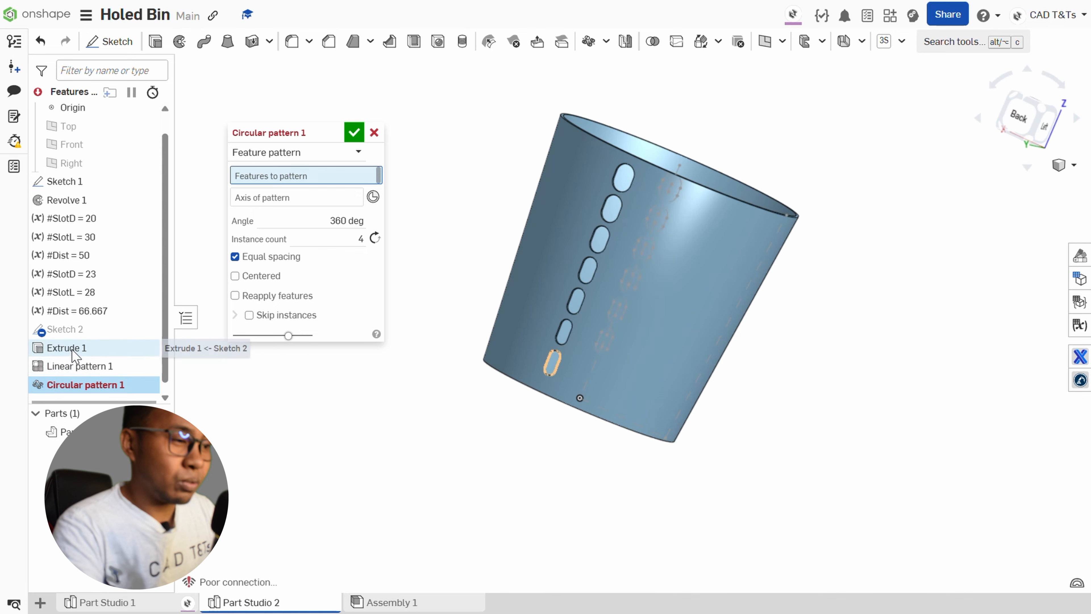
# Pattern Linear pattern 1 and Extrude 1 around the bin, using the circular top rim edge of Revolve 1 as the axis.
pyautogui.click(82, 366)
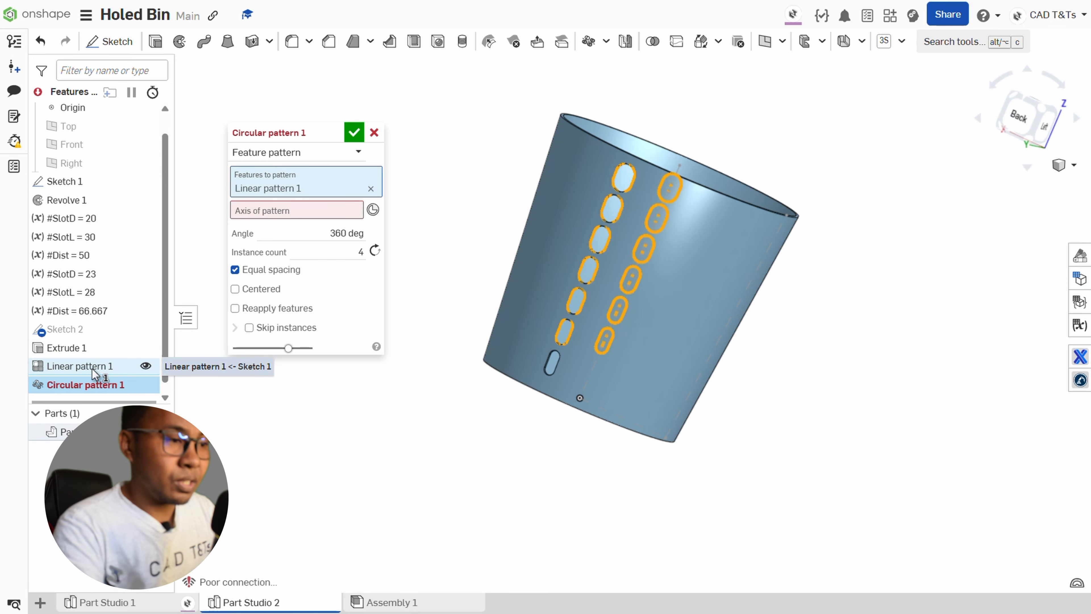
pyautogui.click(357, 211)
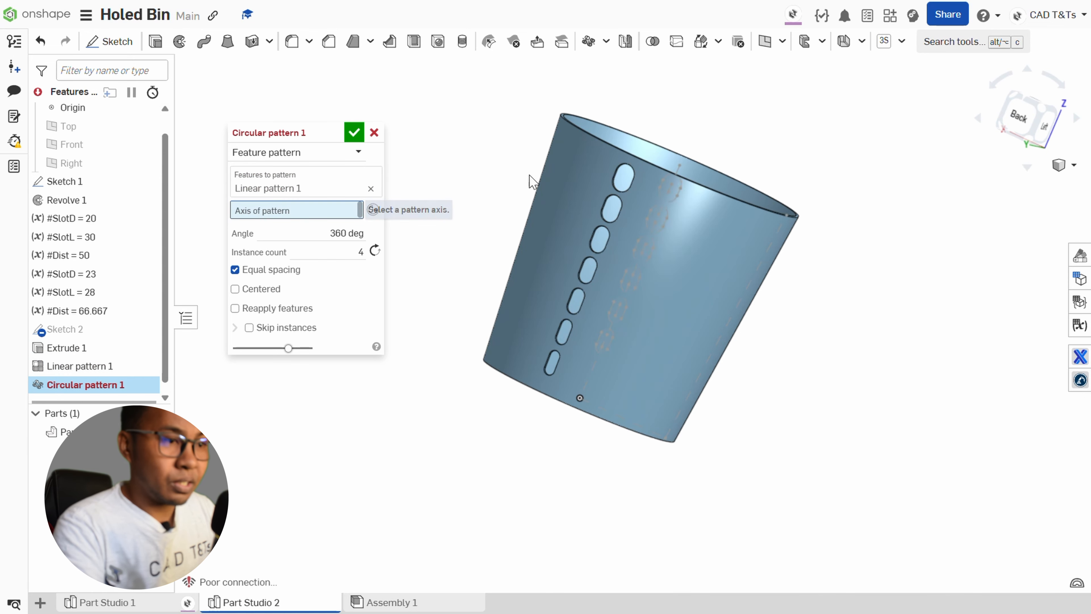
pyautogui.click(593, 129)
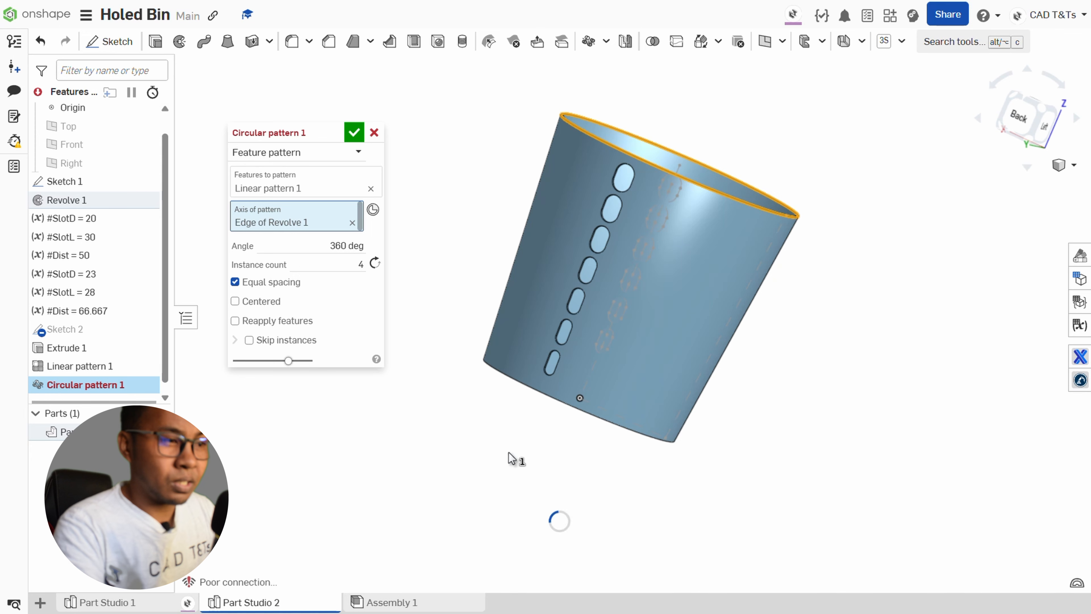
pyautogui.moveTo(512, 458); pyautogui.dragTo(480, 422, button='right')
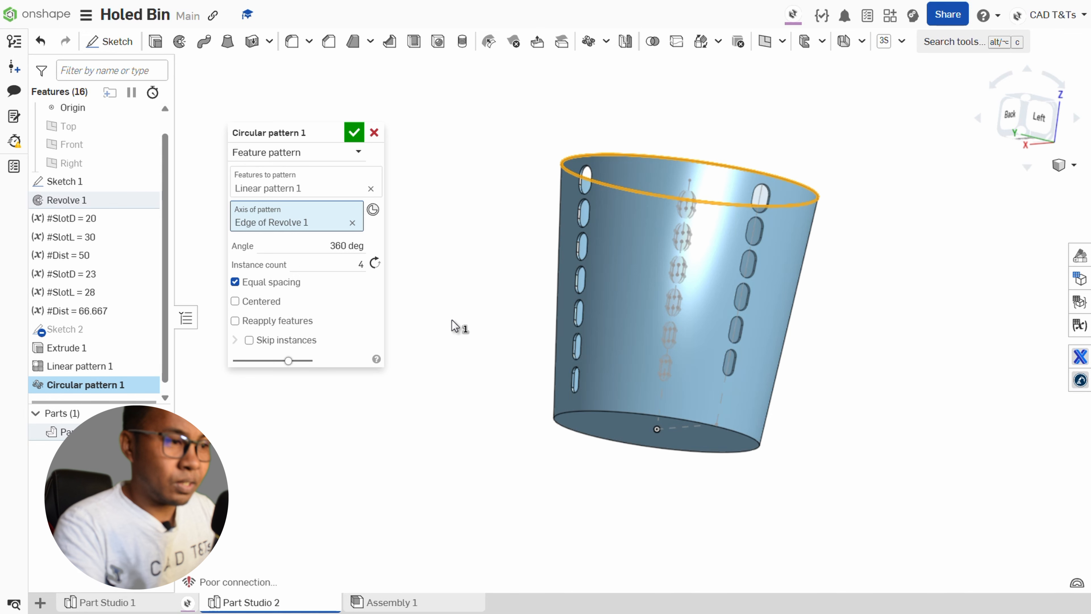
pyautogui.click(300, 188)
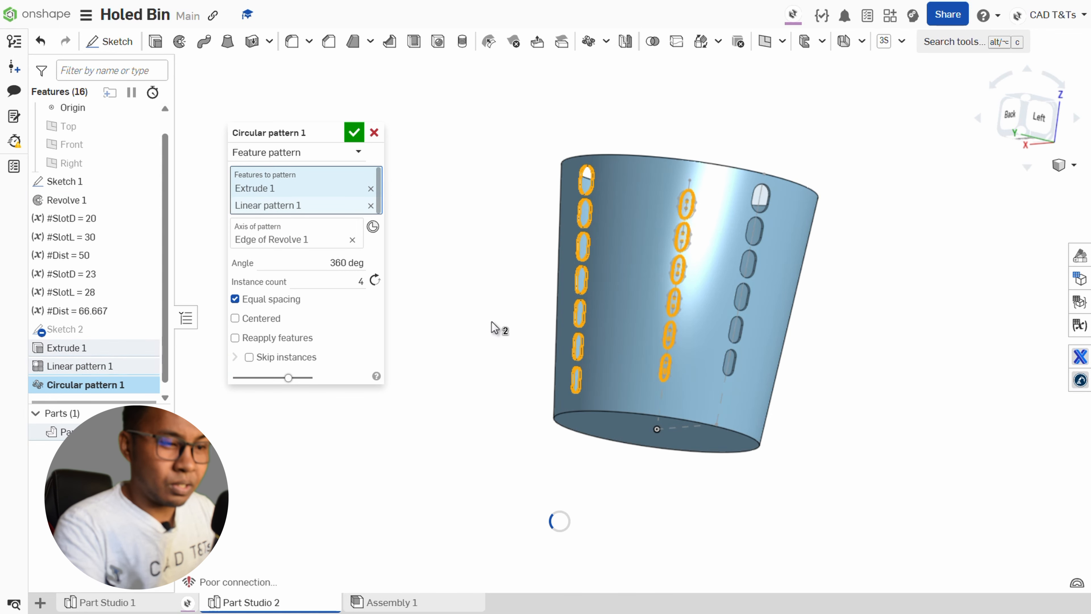
pyautogui.moveTo(497, 327); pyautogui.dragTo(477, 353, button='right')
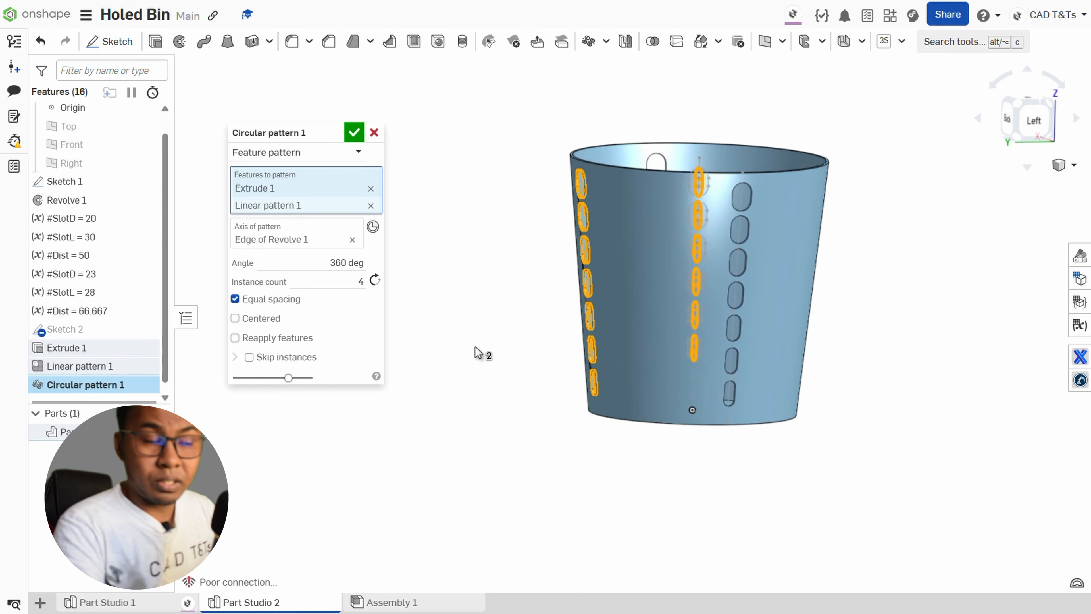
# Set the circular pattern's instance count to 30.
pyautogui.click(350, 283)
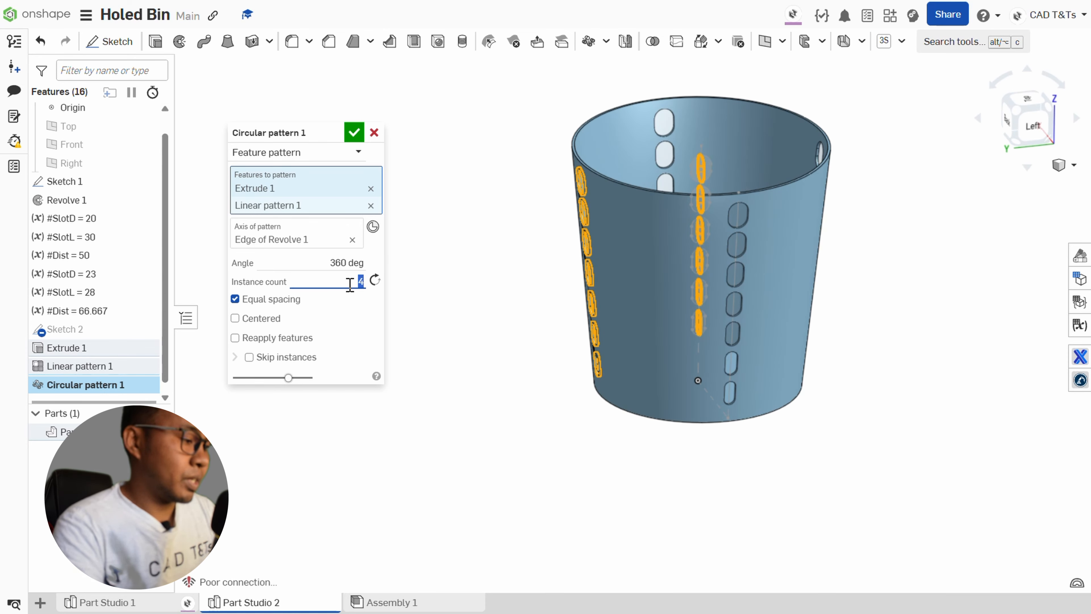
pyautogui.write('30')
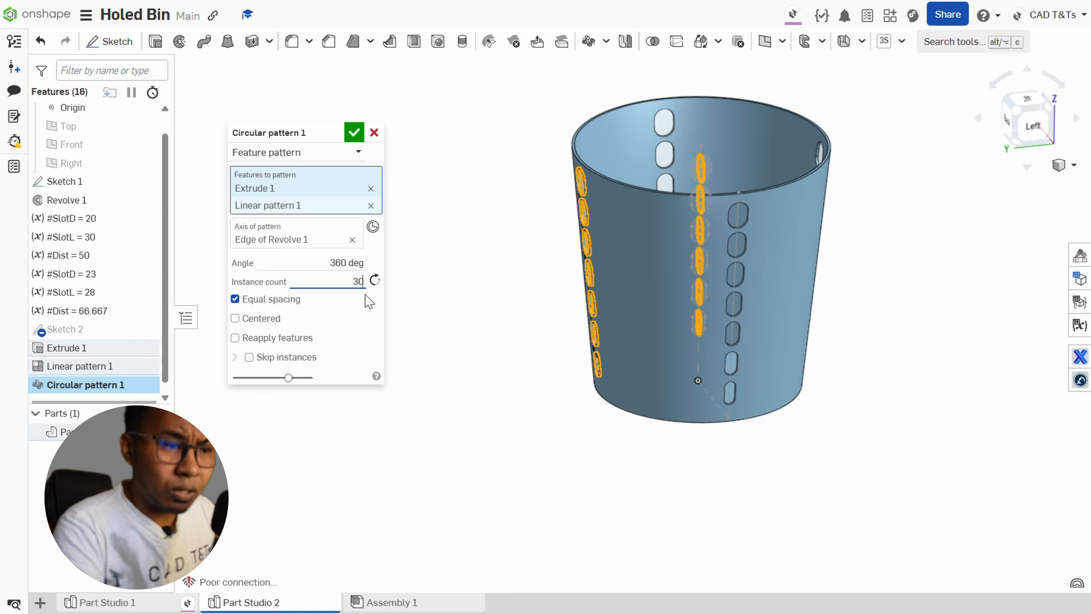
pyautogui.press('Tab')
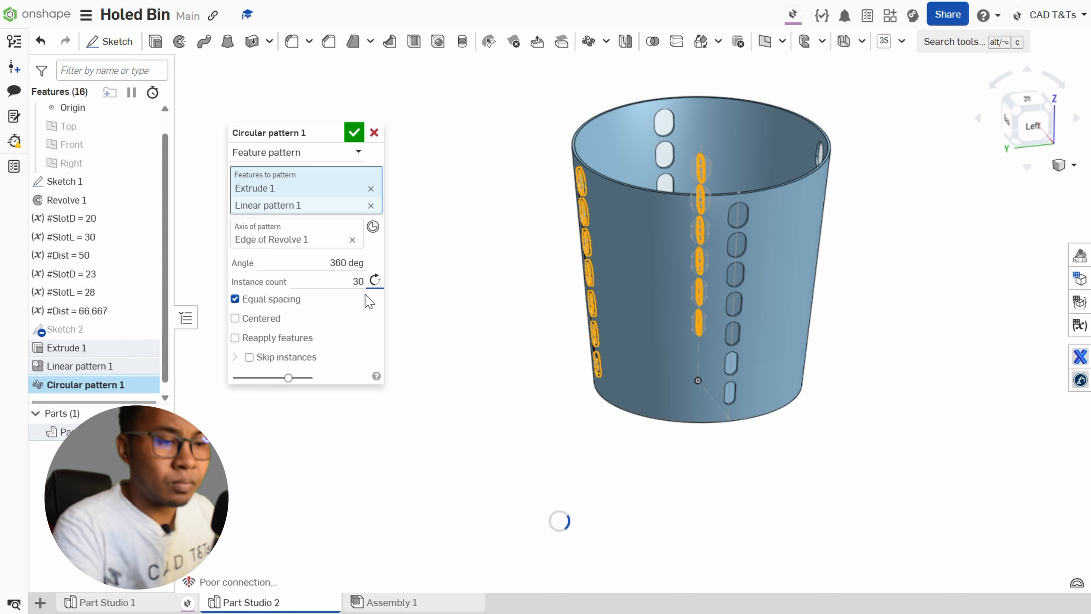
# Set the circular pattern's instance count to 35 and accept the pattern.
pyautogui.click(349, 281)
pyautogui.write('3')
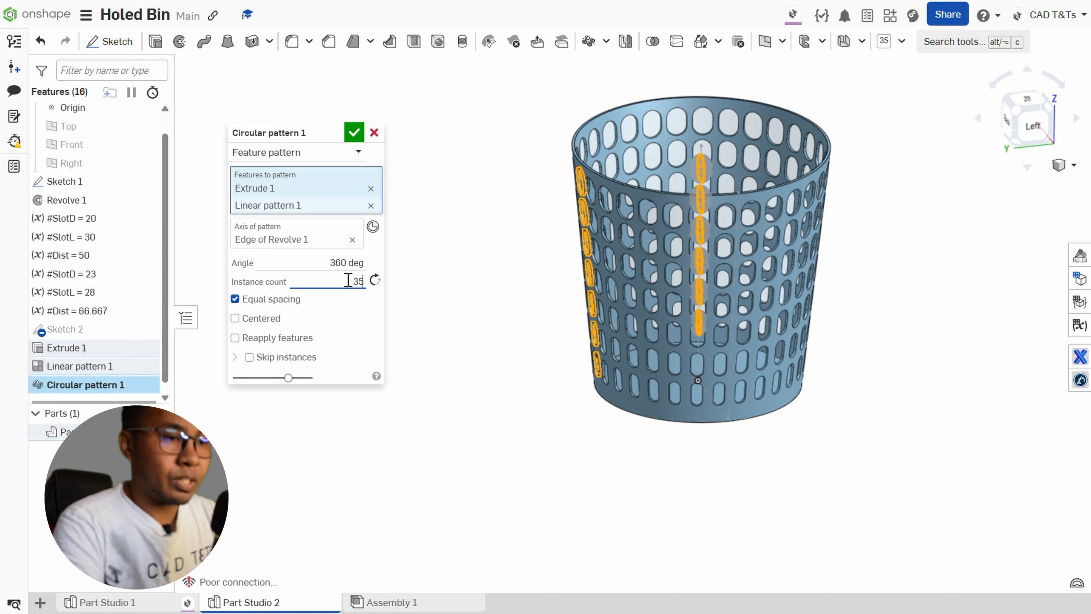
pyautogui.press('Return')
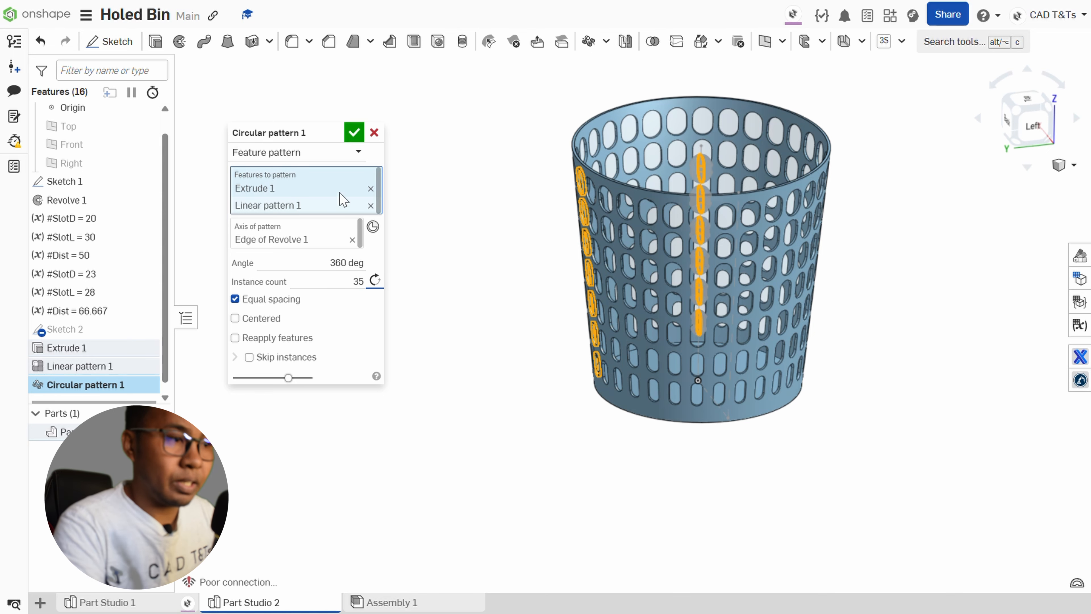
pyautogui.click(360, 134)
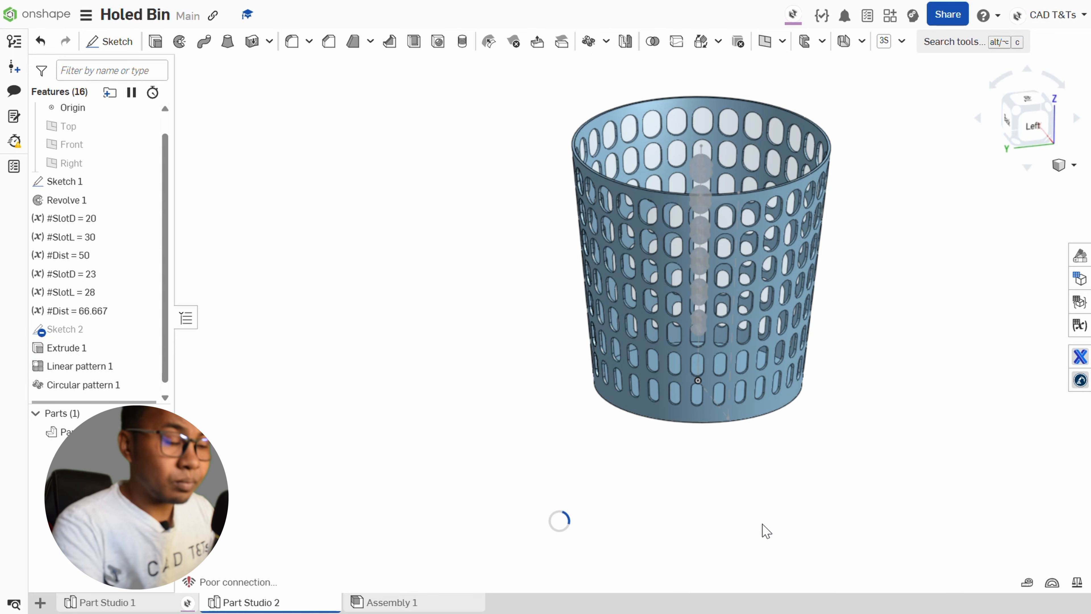
pyautogui.scroll(2, 882, 421)
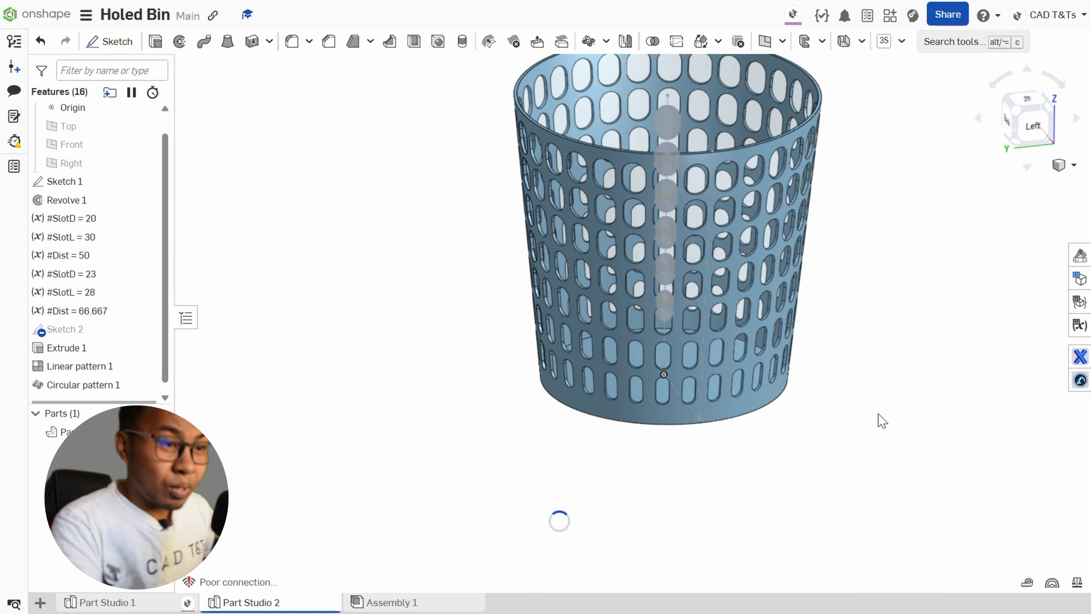
pyautogui.moveTo(881, 420); pyautogui.dragTo(866, 463, button='middle')
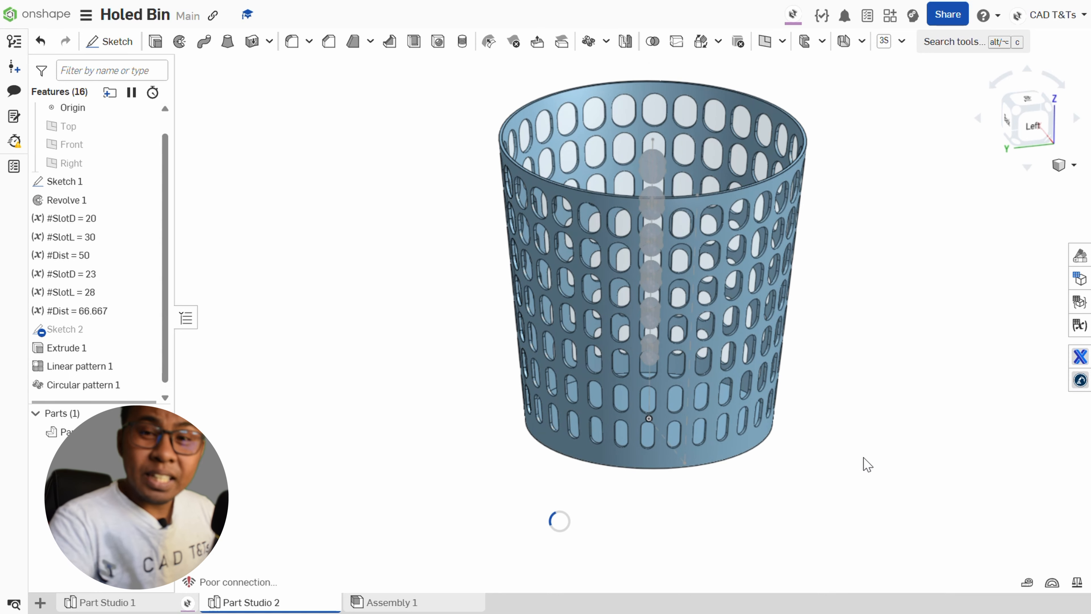